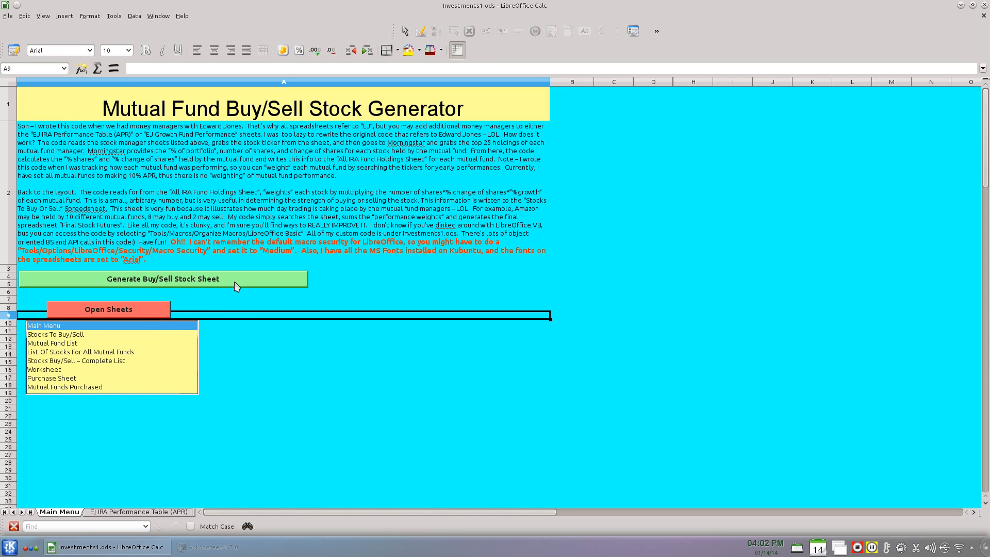
Open the Mutual Fund List sheet and recolor its rows.
click(59, 344)
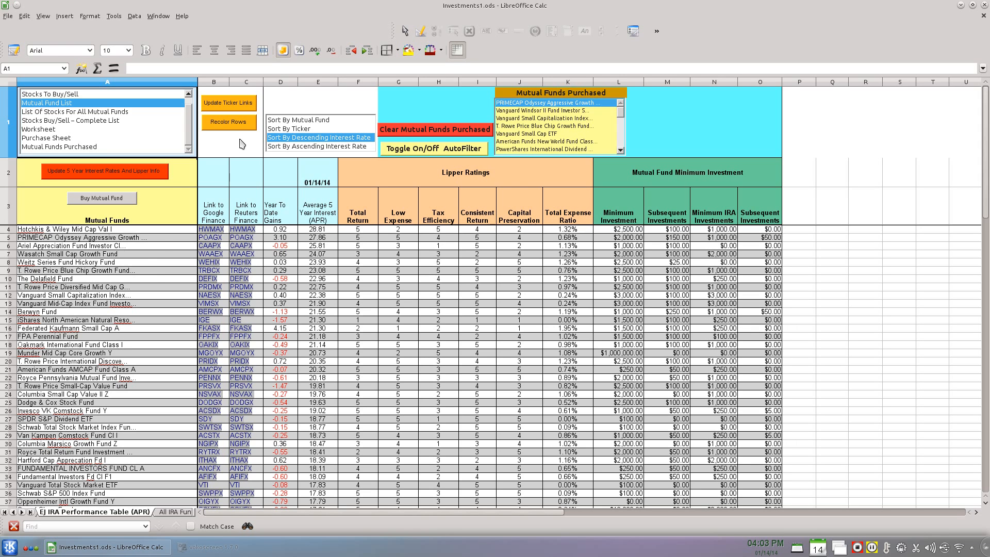
click(240, 123)
Sort the mutual funds by ticker, recolor the rows, and repeat with descending interest rate as the sort order.
click(303, 129)
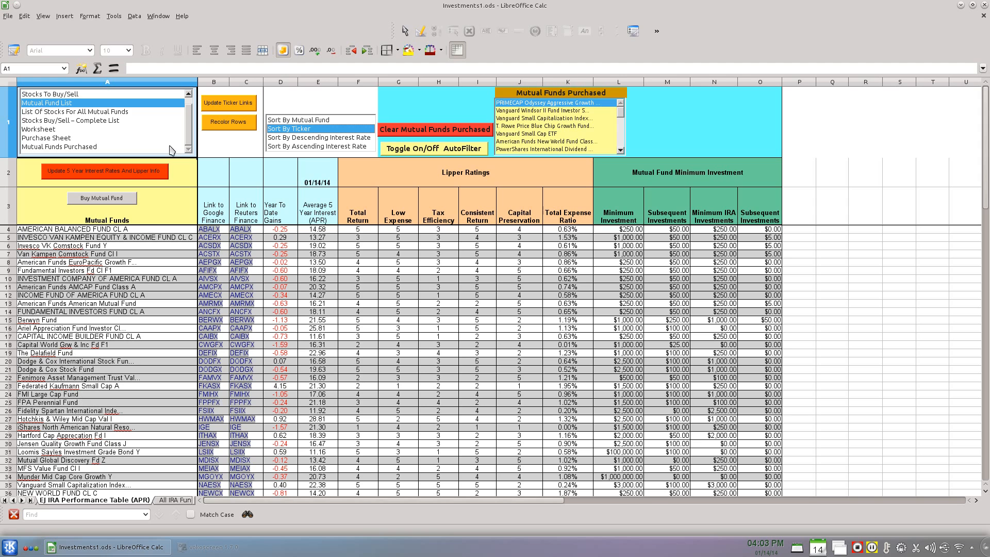
click(253, 127)
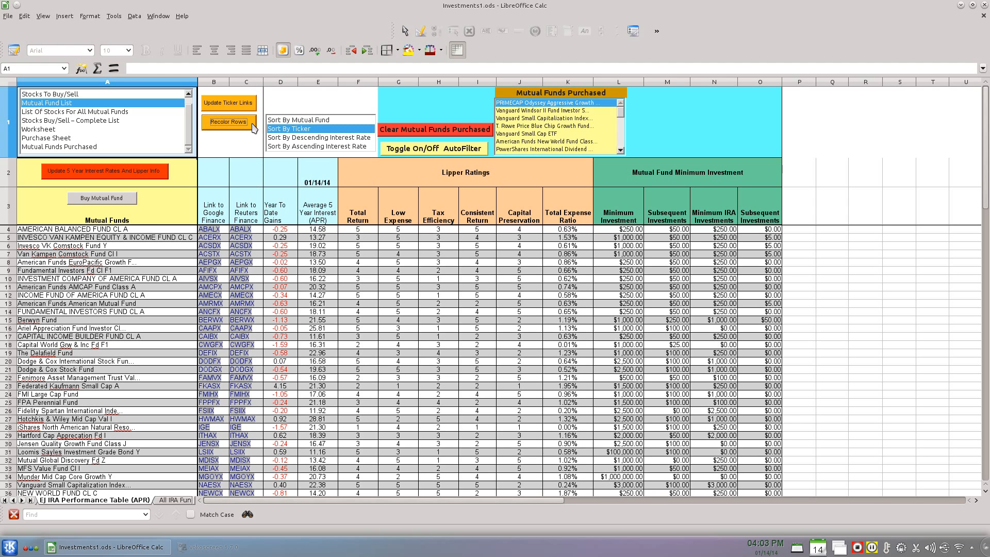
click(338, 138)
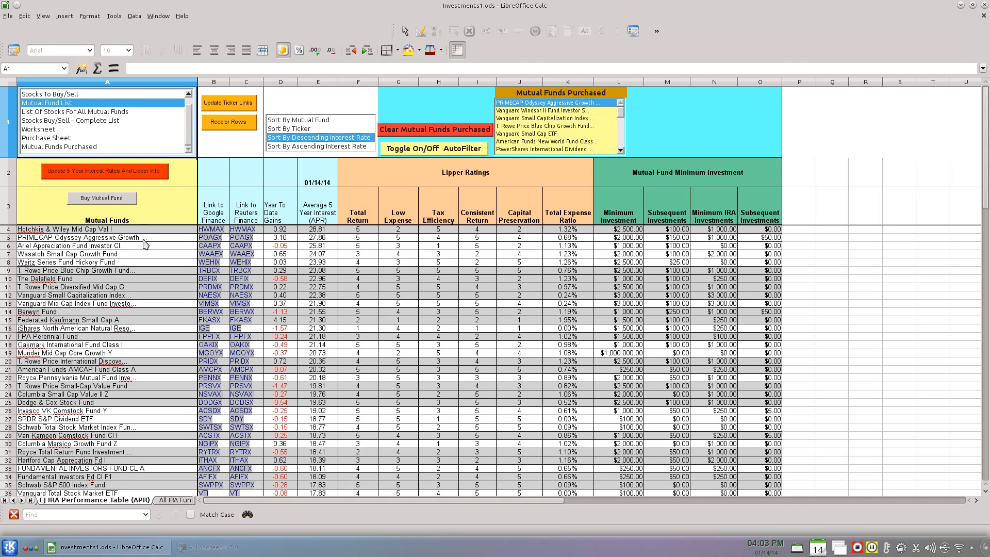
click(229, 127)
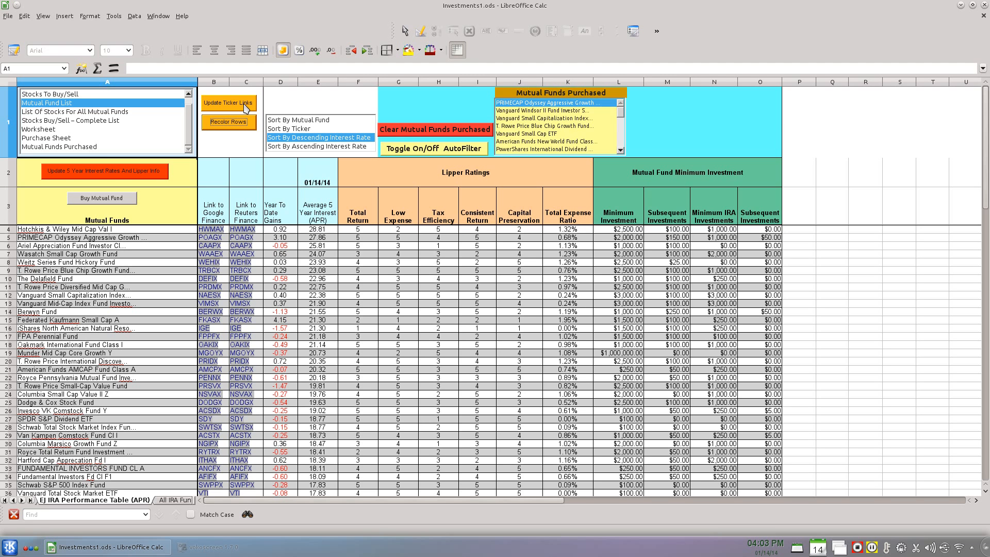
Update the ticker links for the mutual fund list.
click(245, 108)
scroll(404, 392, down, 13)
scroll(412, 418, down, 5)
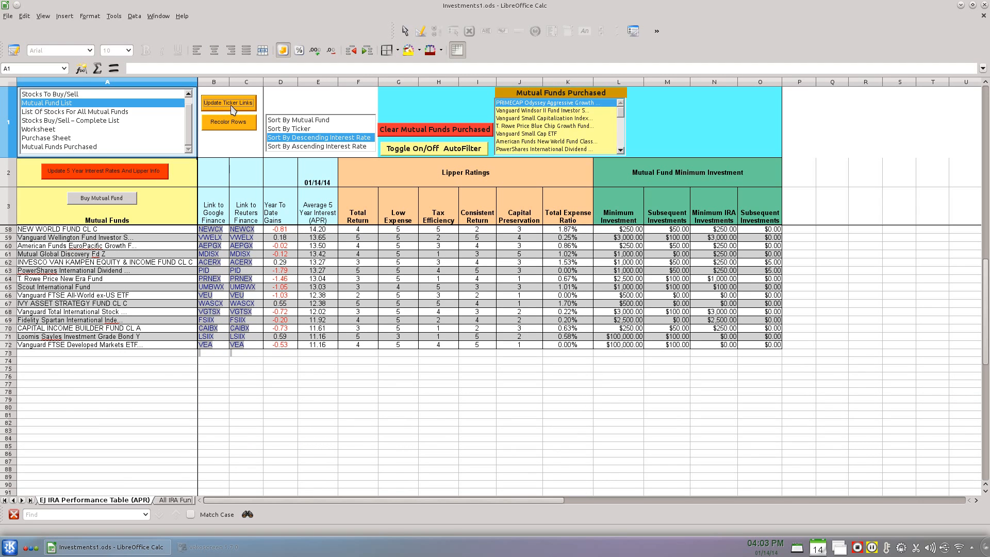
Add a test fund below the last row, entering llly in A73 and the ticker lly in B73 and C73.
click(168, 360)
click(164, 353)
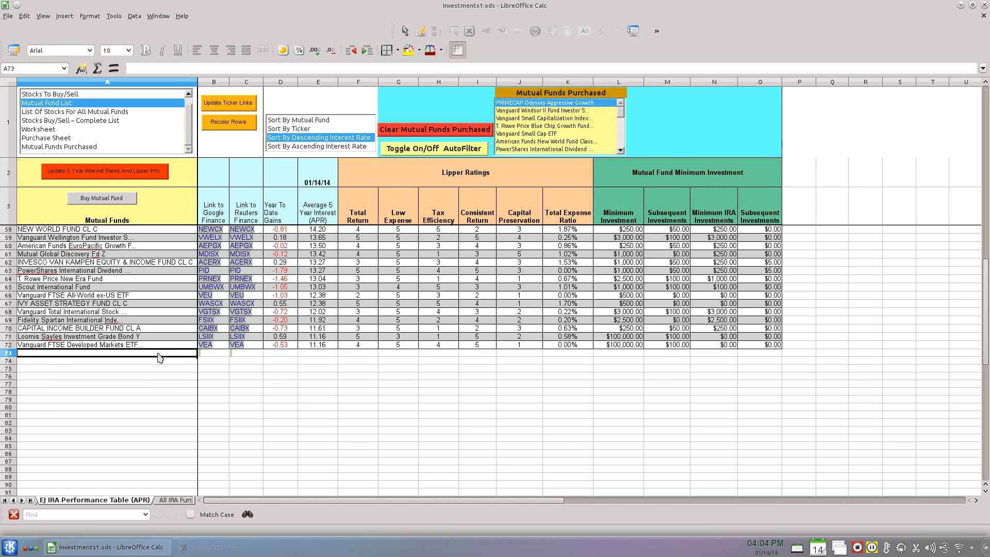
click(220, 355)
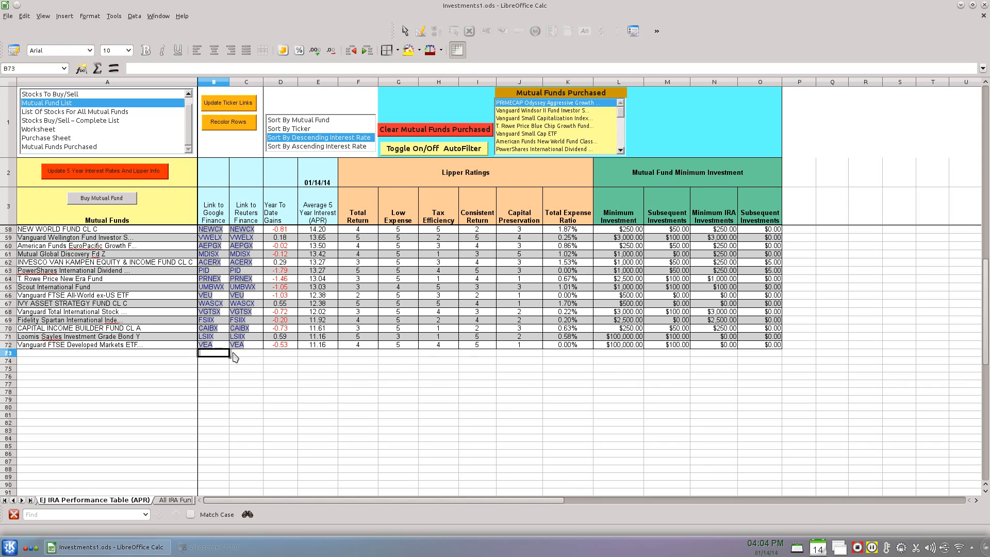
click(240, 356)
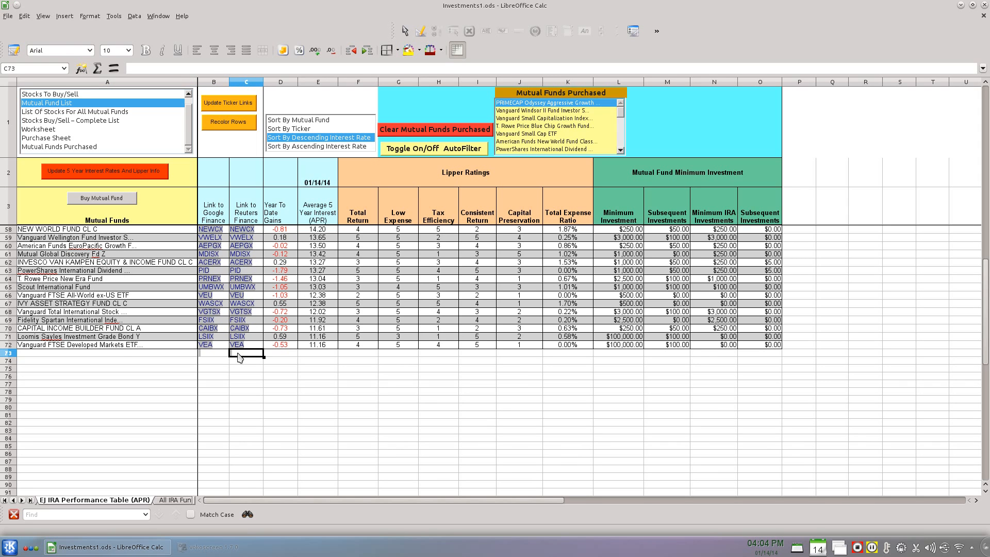
click(117, 354)
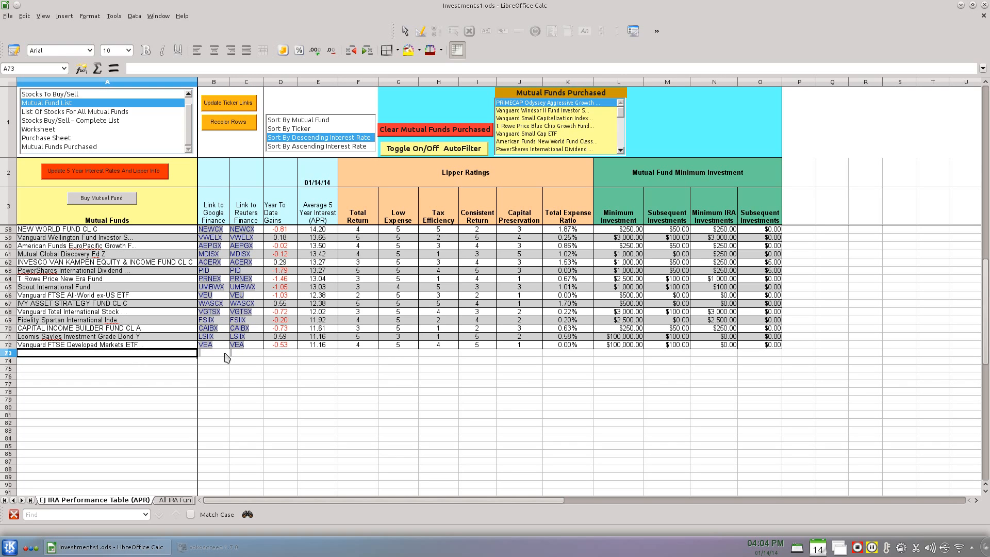
text(l)
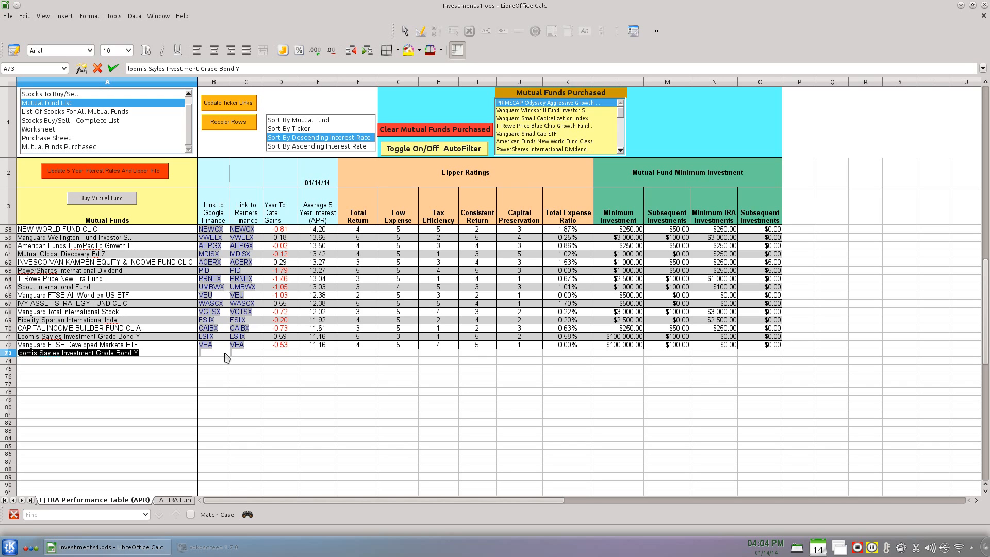
key(Delete)
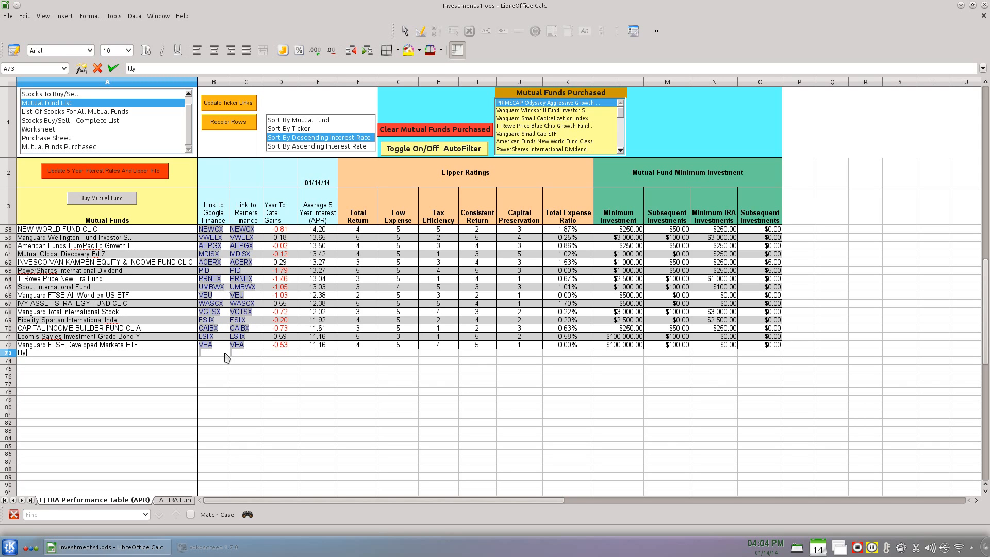
click(227, 355)
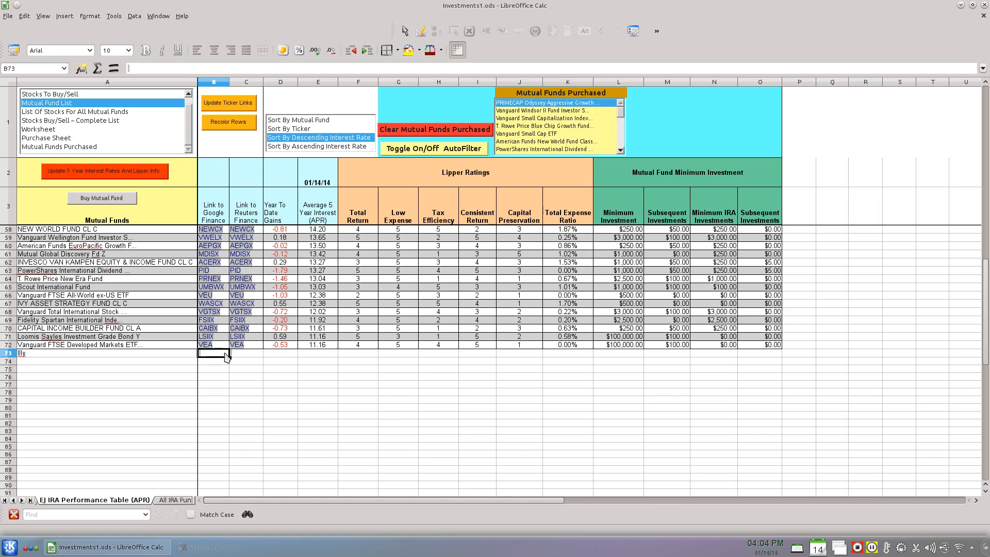
text(lly)
key(Tab)
text(ll)
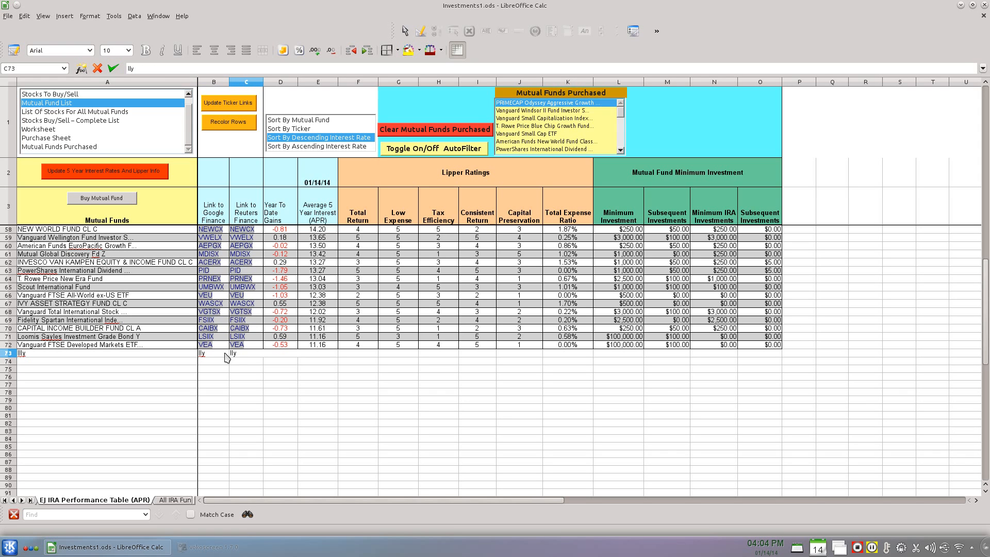
click(286, 367)
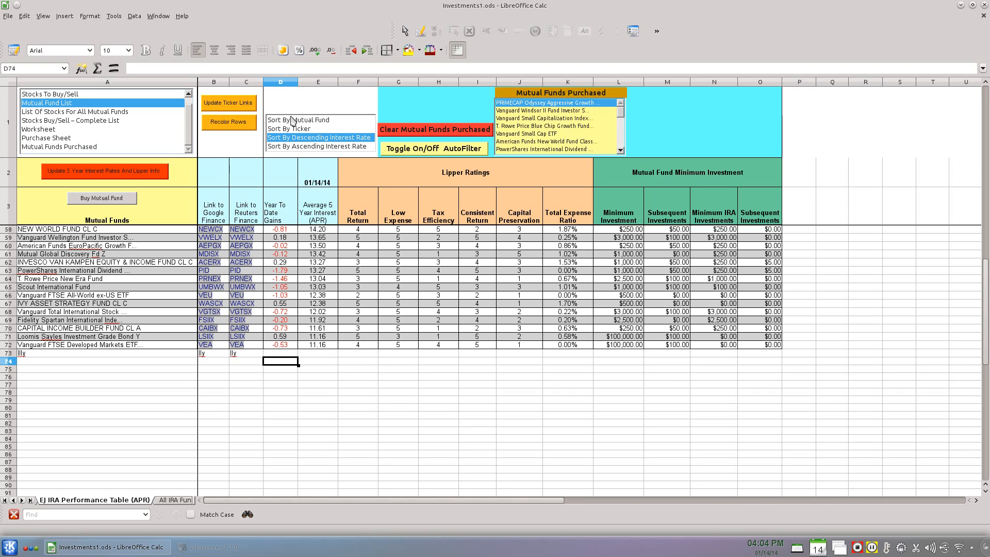
Update the ticker links, check the test fund's Reuters Finance link in Firefox and close the browser.
click(247, 109)
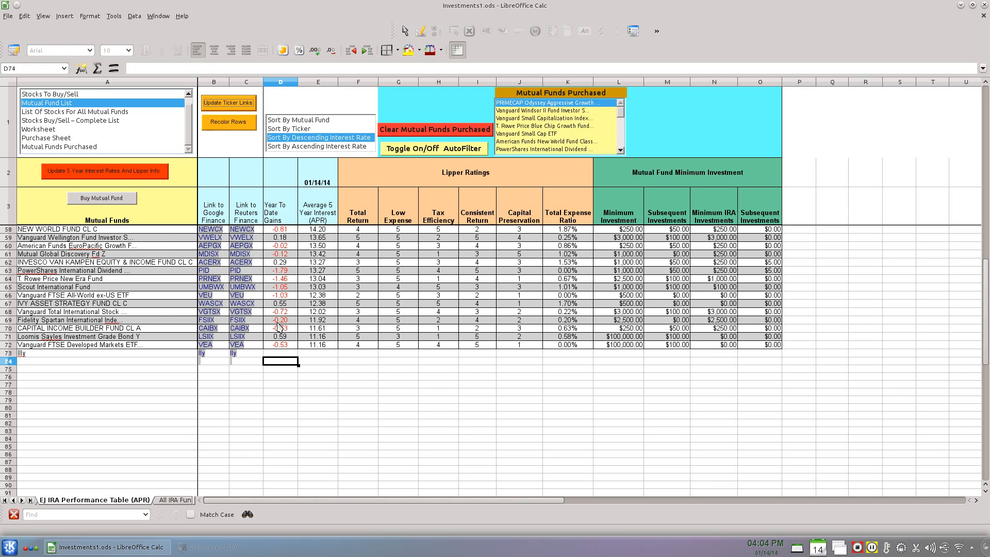
click(236, 354)
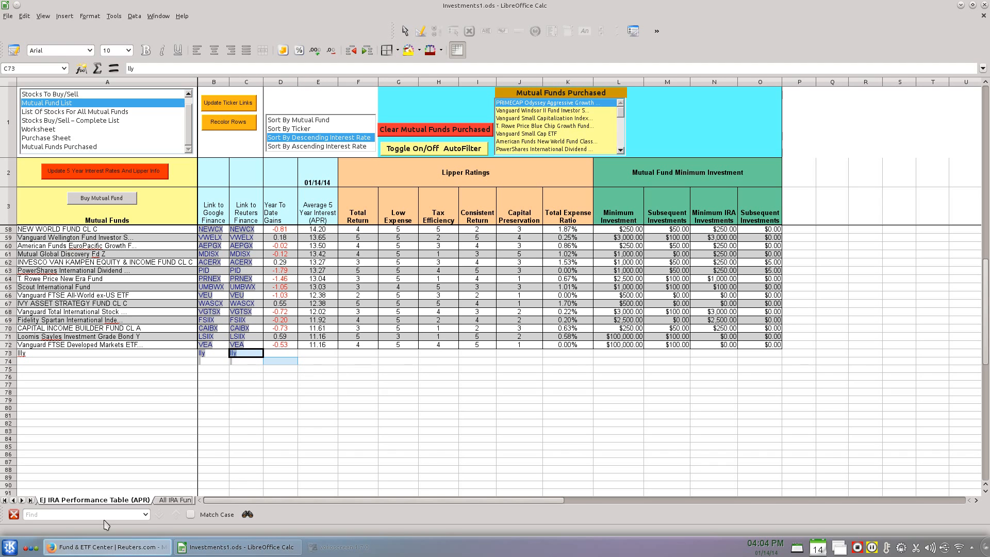
click(105, 551)
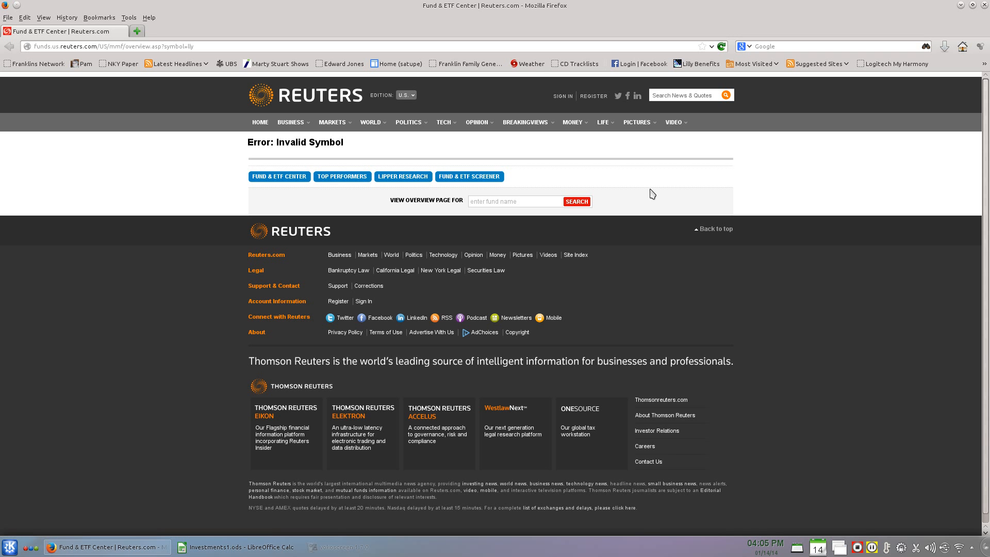
click(984, 5)
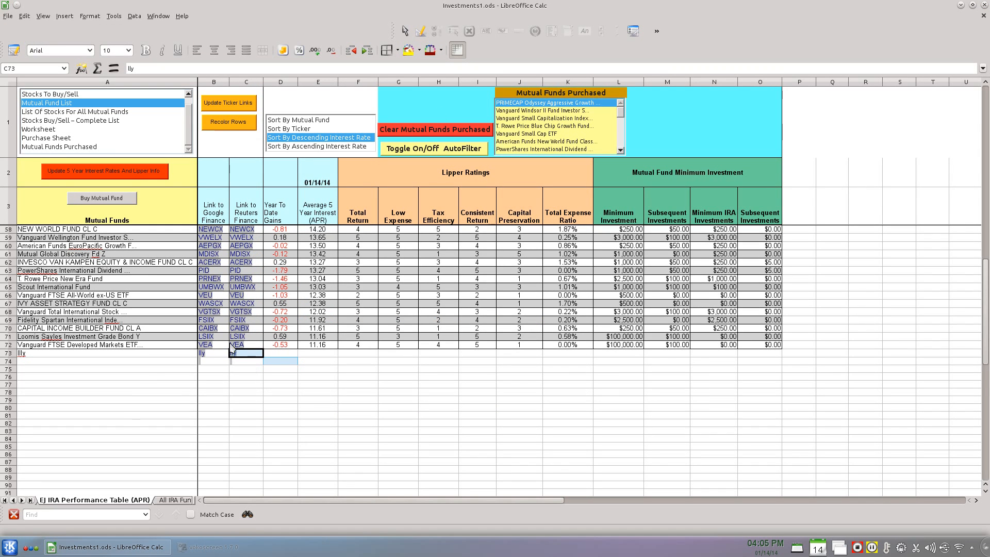
Clear the test fund's entries from cells A73:C73.
click(252, 354)
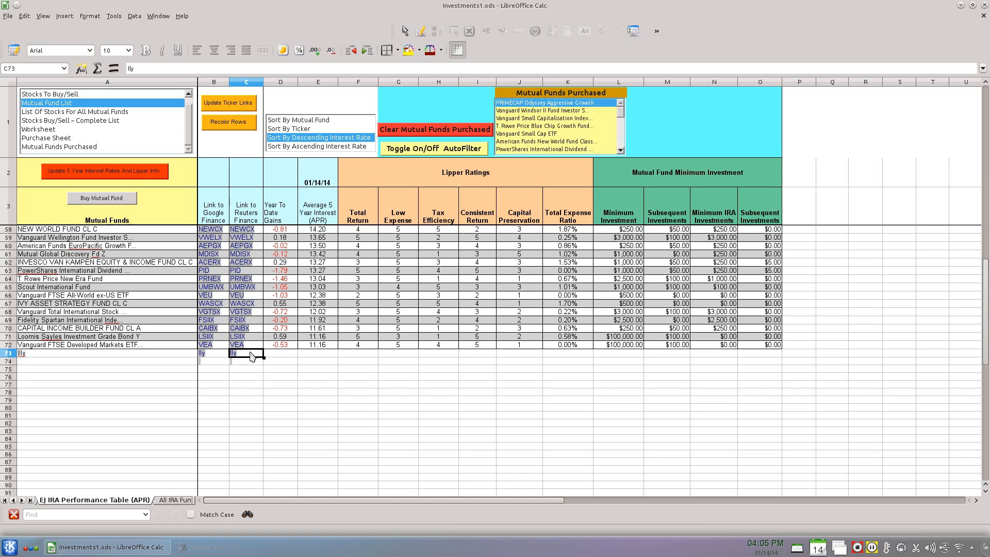
click(81, 357)
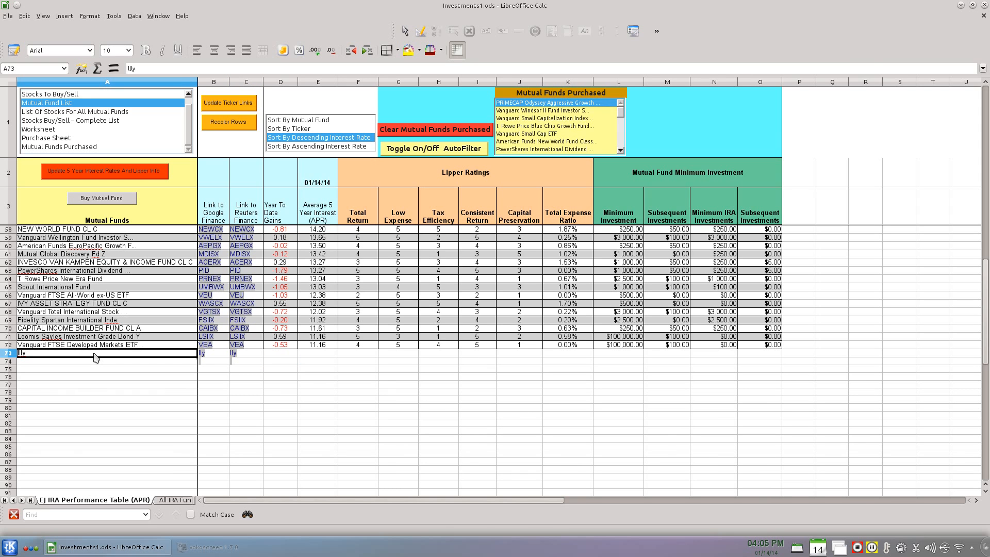
key(shift+Right)
key(shift+Right)
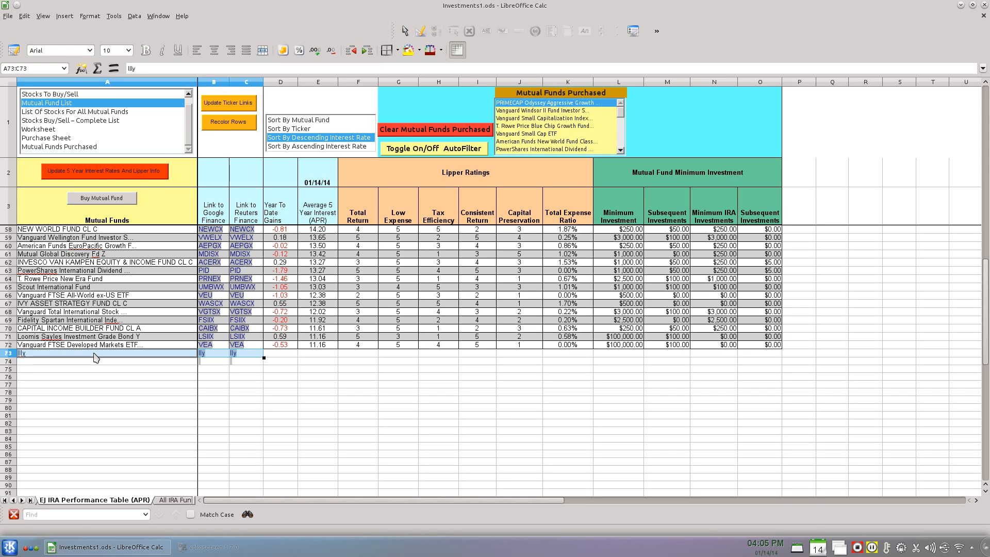
key(Delete)
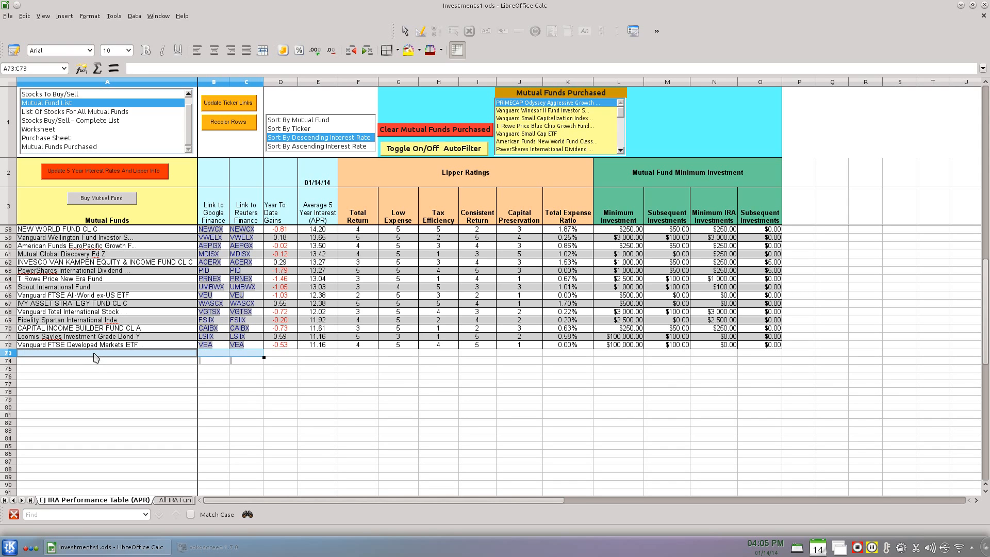
key(Left)
key(Down)
key(Down)
key(Down)
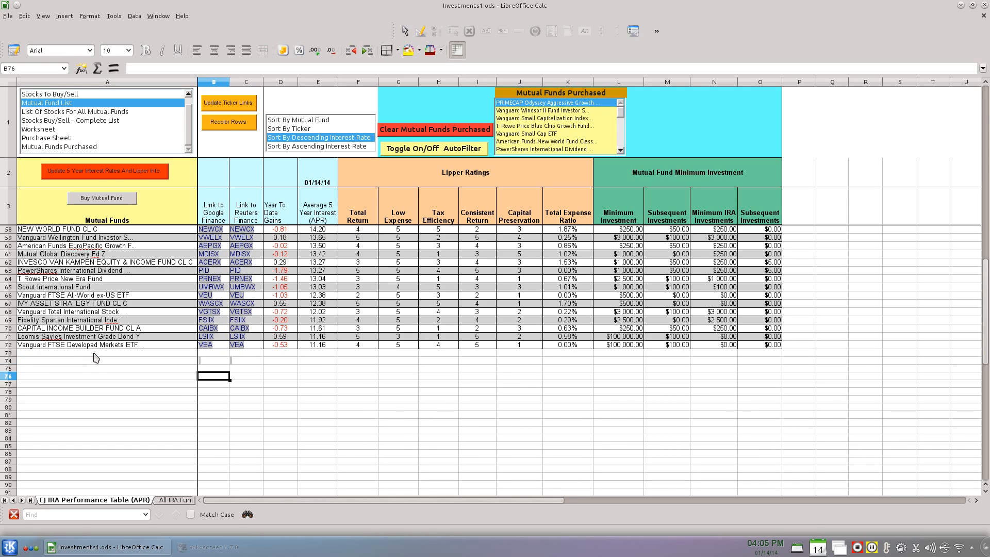
key(Up)
key(Up)
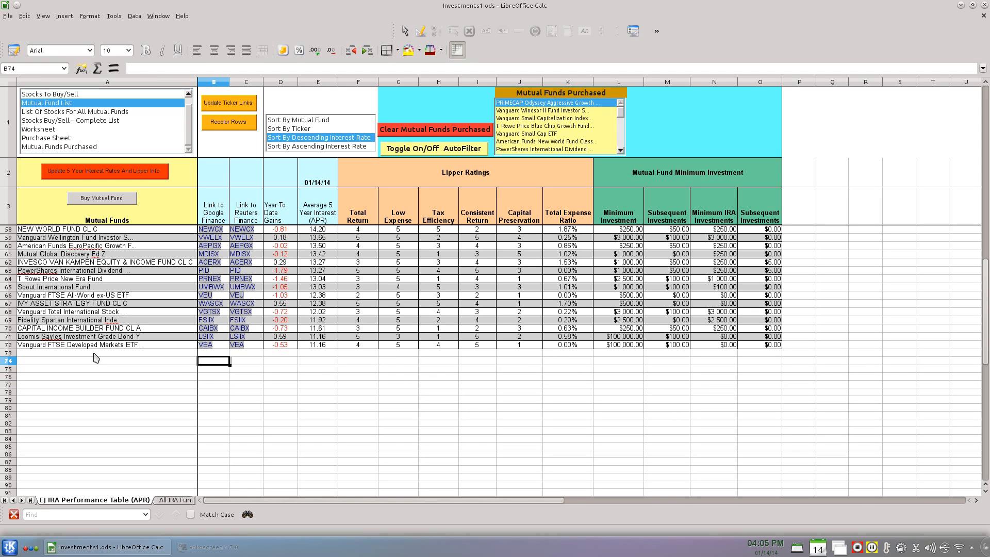
Examine the first fund's average 5-year interest rate, total return, total expense ratio and low expense rating in row 4.
key(Right)
key(Up)
key(Up)
key(Up)
key(Up)
key(Up)
key(Up)
key(Up)
key(Up)
key(Up)
key(Up)
key(Up)
key(Up)
key(Up)
key(Up)
key(Up)
key(Up)
key(Up)
key(Up)
key(Up)
key(Up)
key(Up)
key(Up)
key(Up)
key(Up)
key(Up)
key(Up)
key(Up)
key(Up)
key(Up)
key(Up)
key(Up)
key(Up)
key(Up)
key(Up)
key(Up)
key(Up)
key(Up)
key(Up)
key(Up)
key(Up)
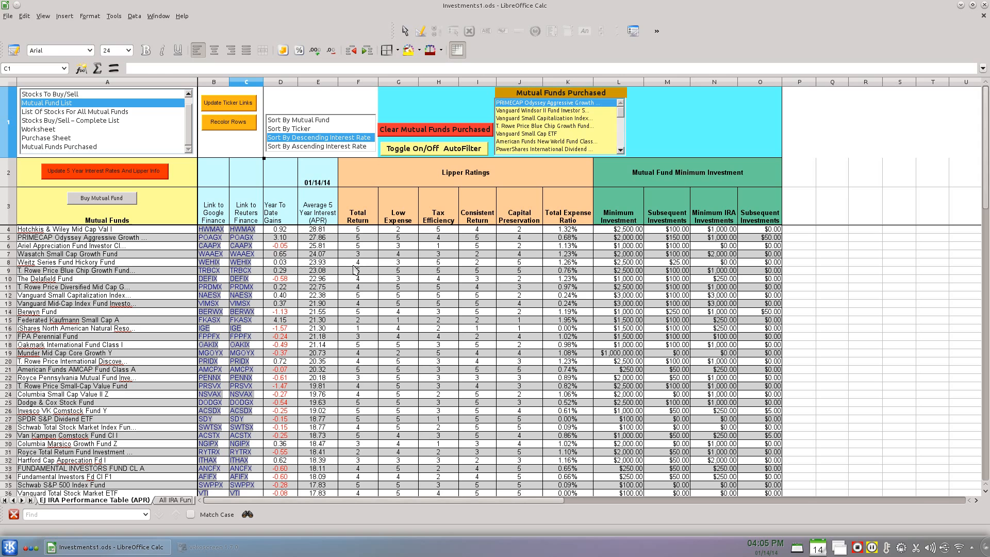
click(330, 230)
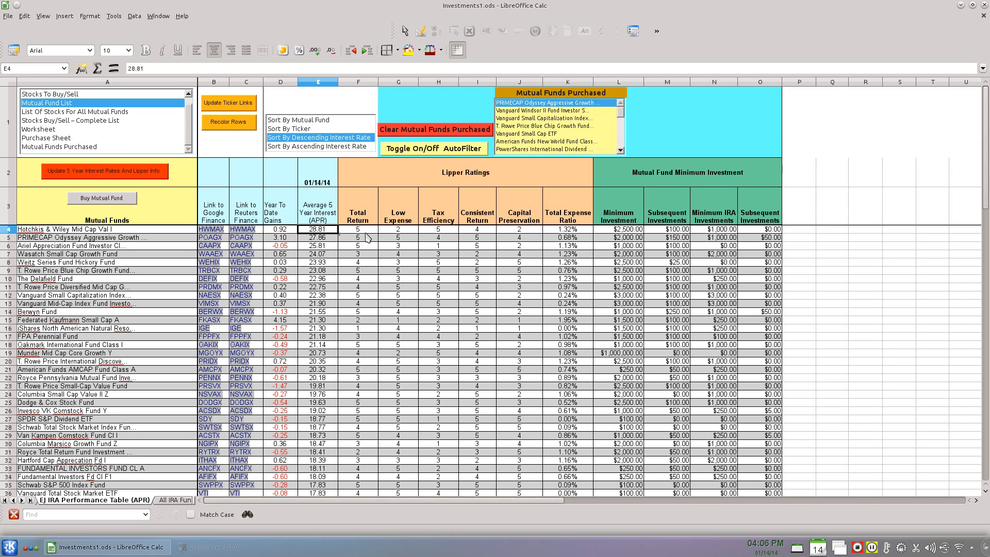
click(361, 230)
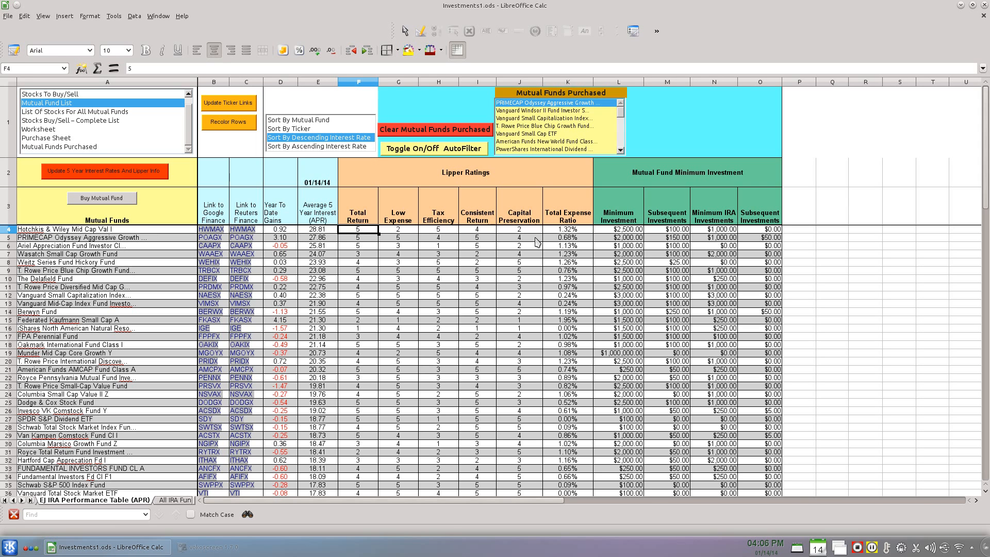
click(576, 230)
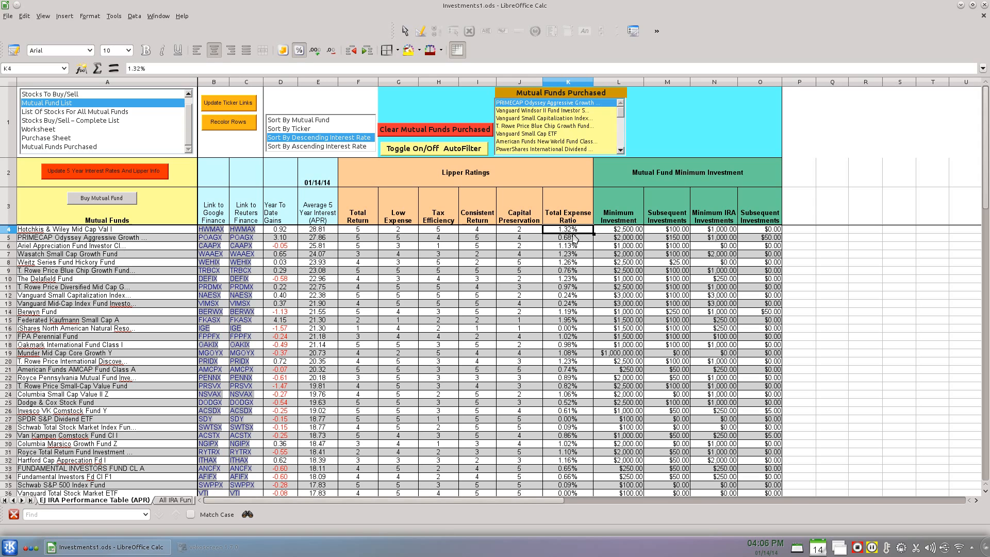
click(404, 231)
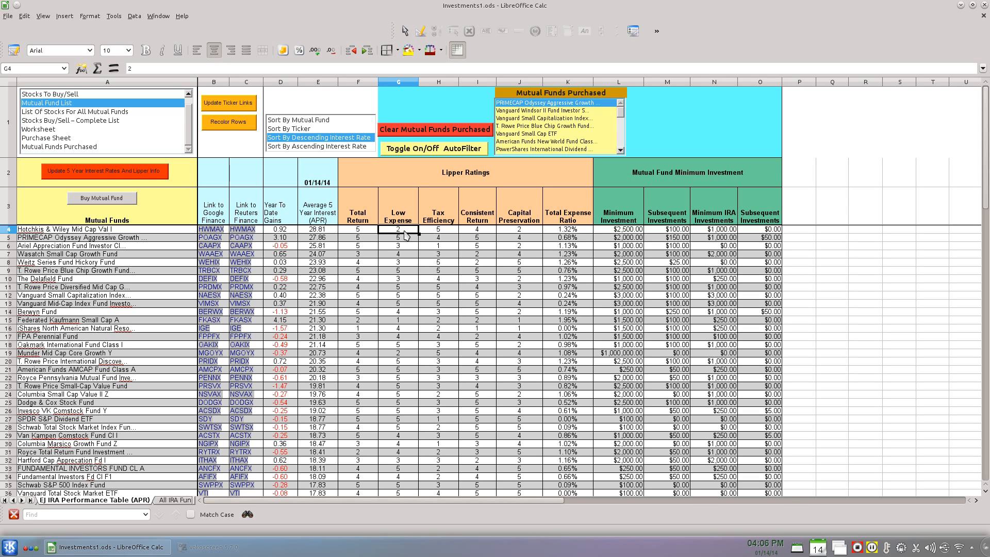
click(322, 232)
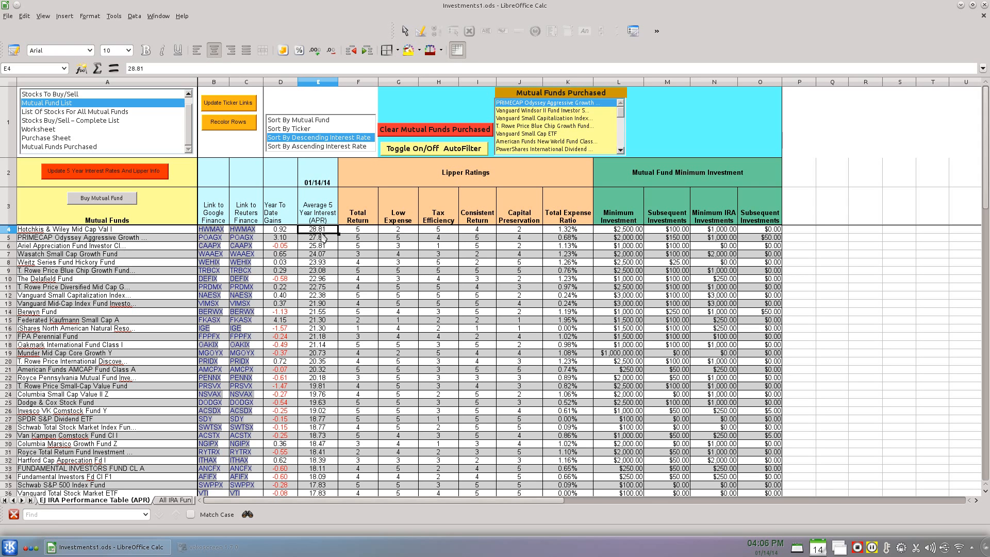
Turn on the AutoFilter for the mutual fund table's header row.
click(427, 150)
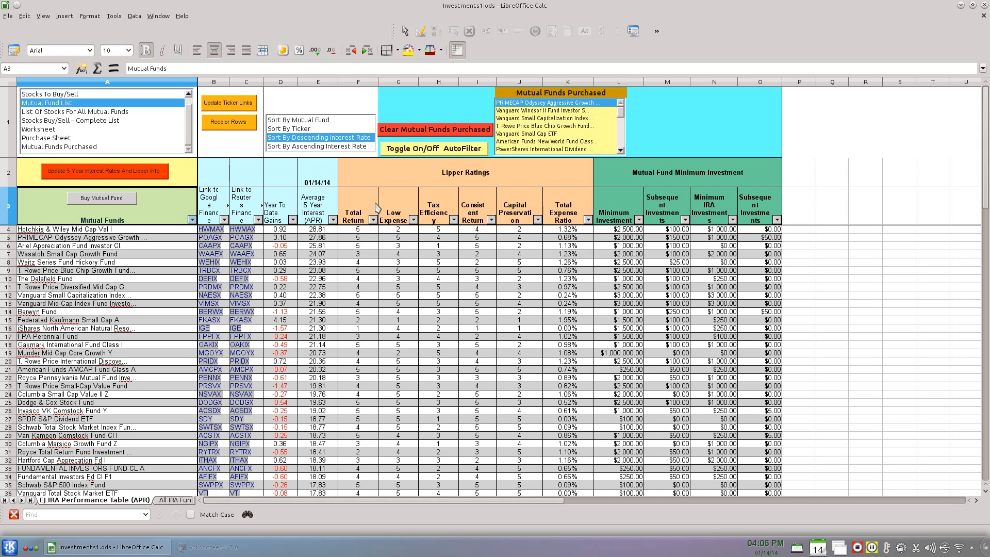
View the LibreOffice version information and close it.
click(182, 20)
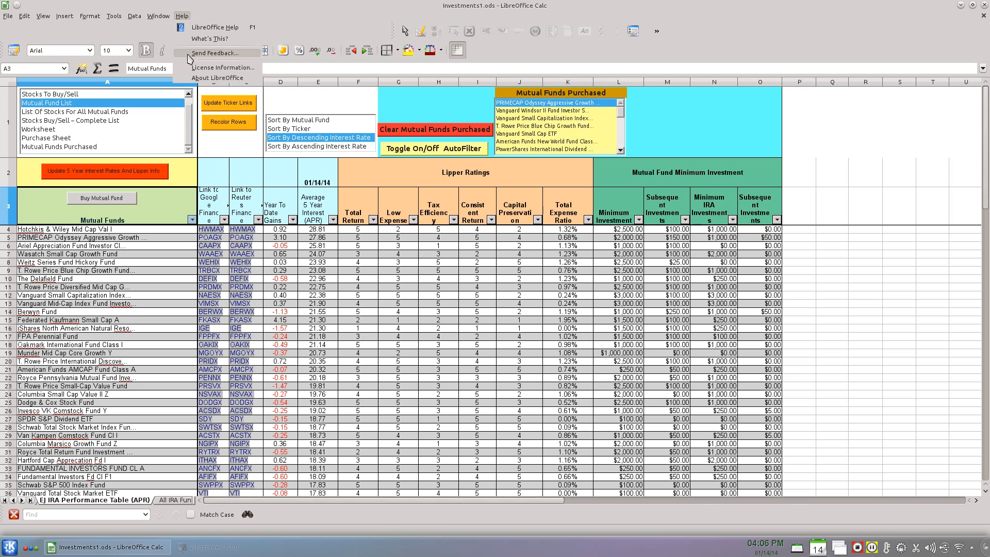
click(206, 78)
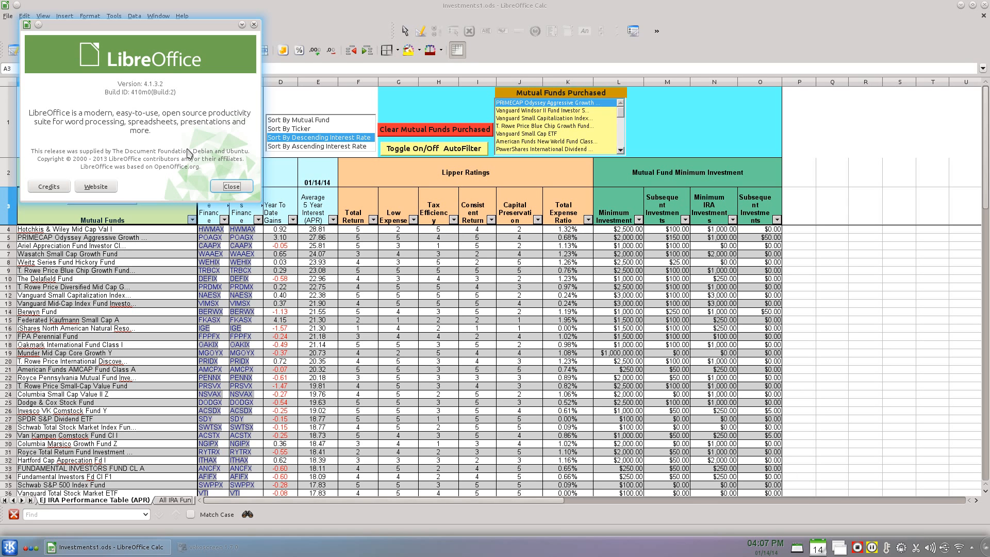
click(233, 188)
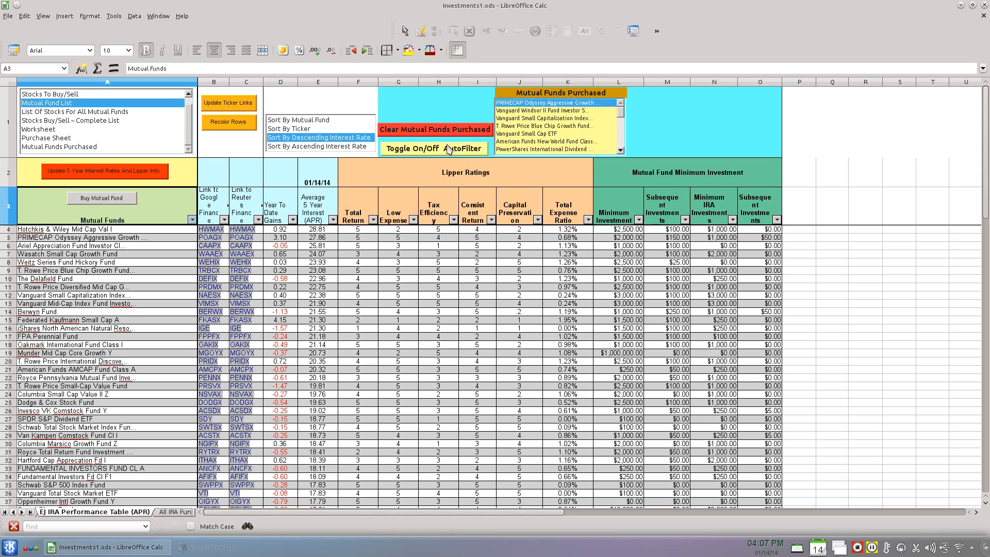
Start a standard filter on the mutual fund table with the criterion Total Return >= 5.
click(372, 221)
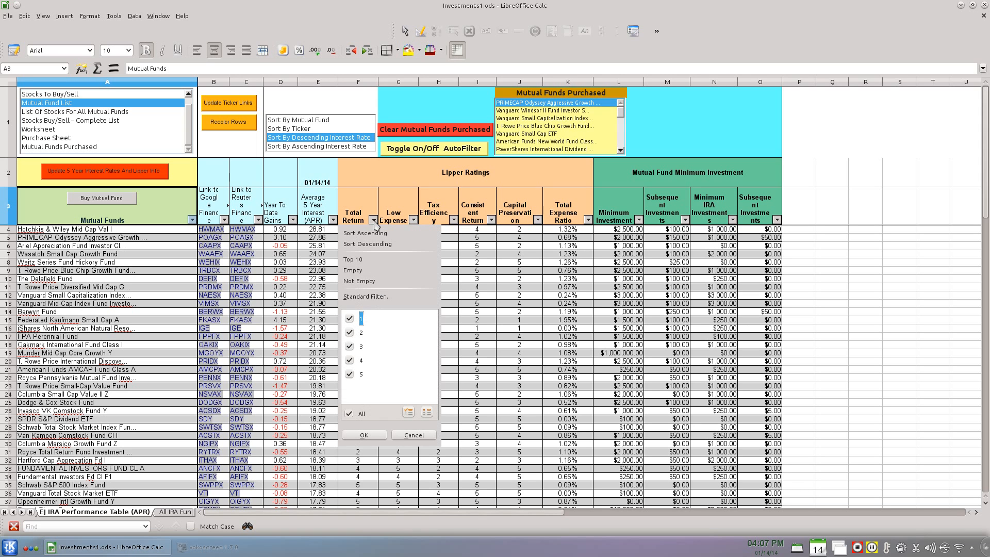
click(376, 298)
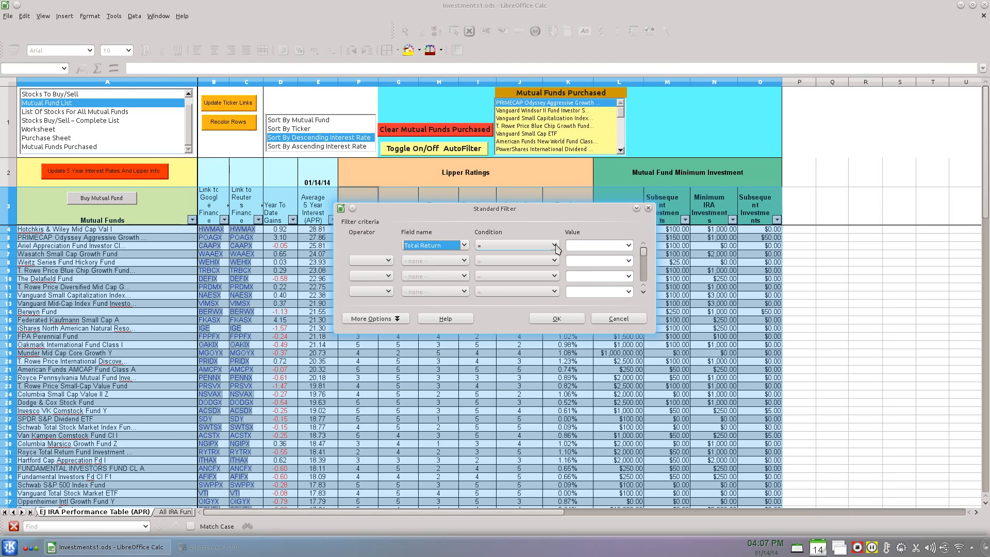
drag(562, 208, 781, 280)
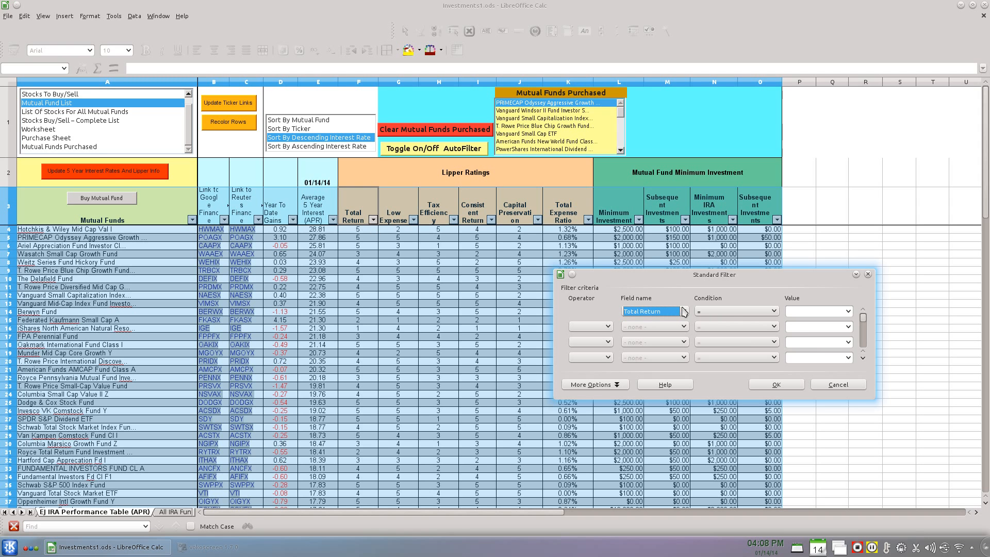
click(774, 312)
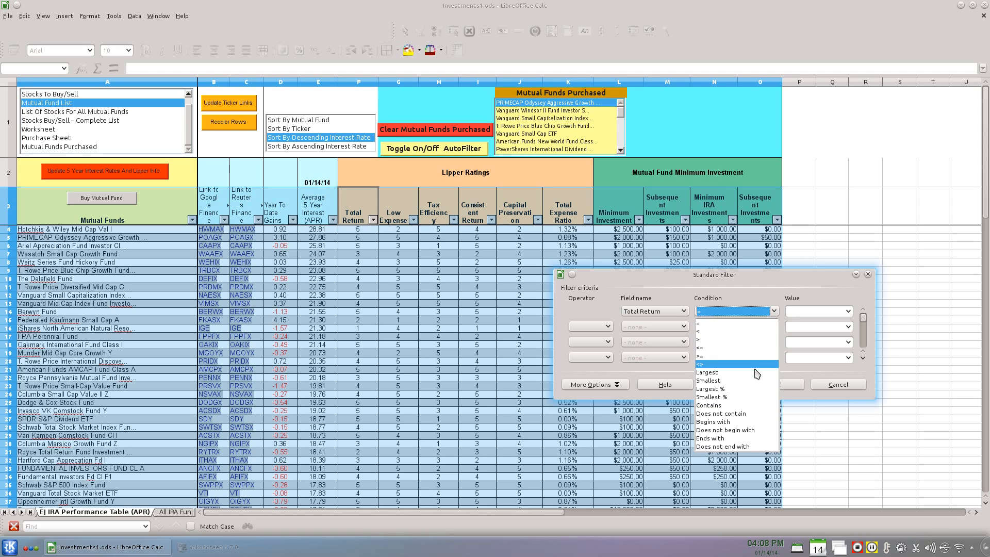
click(754, 343)
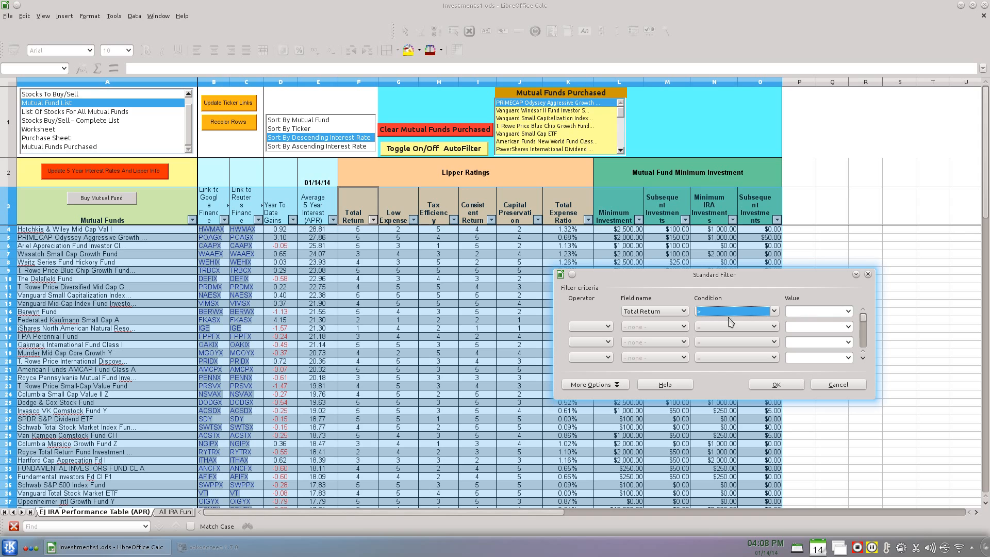
click(771, 312)
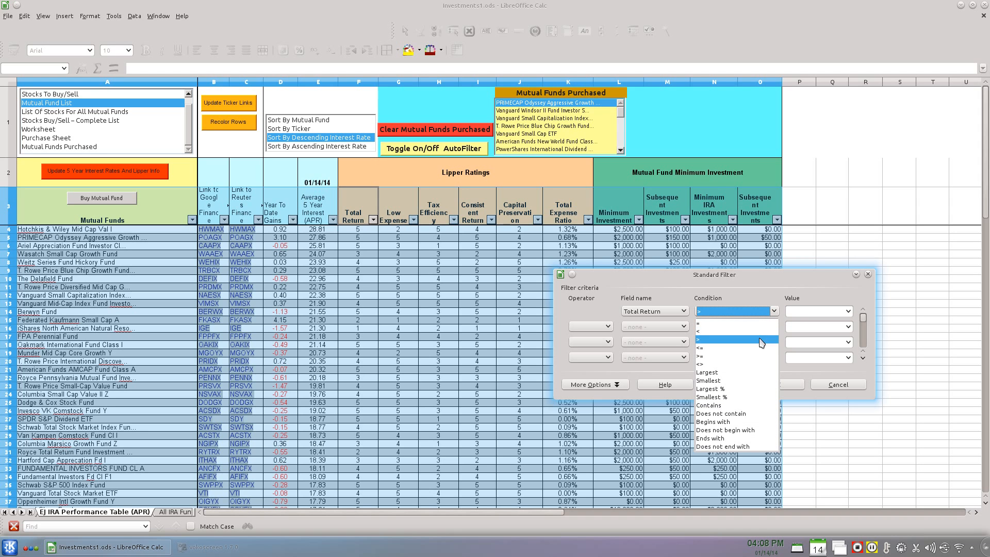
click(759, 357)
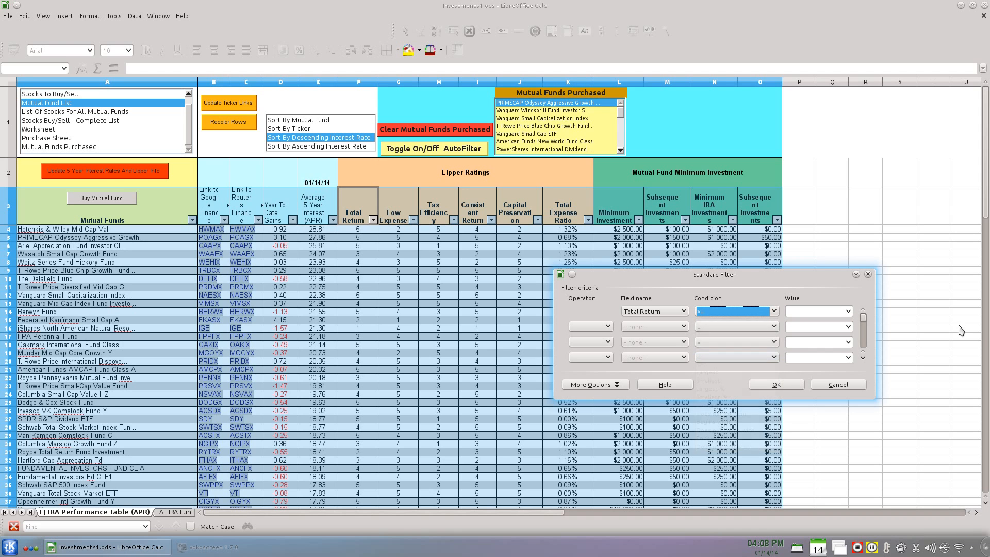
click(847, 311)
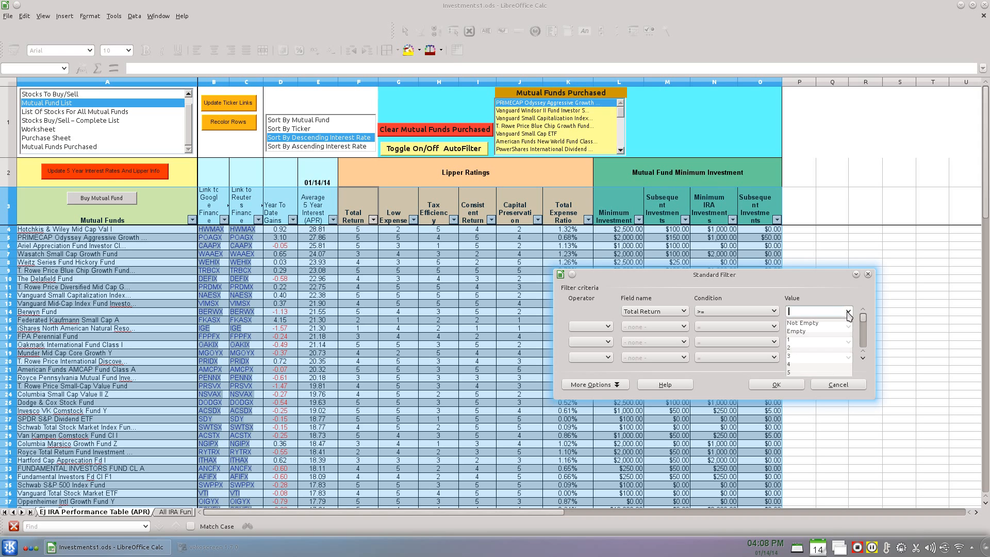
click(797, 372)
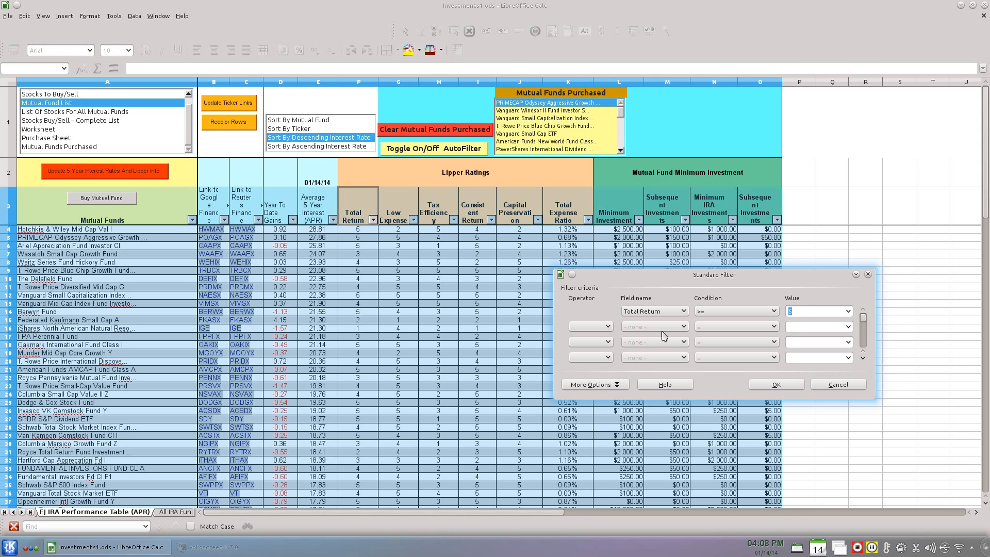
Add a second filter criterion with AND: Tax Efficiency >= 4.
click(608, 327)
click(588, 338)
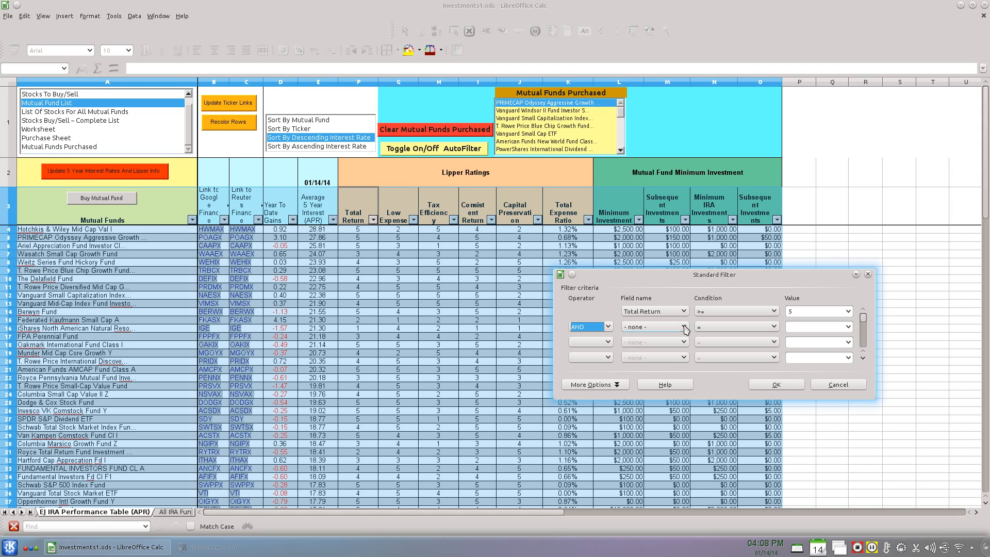
click(684, 327)
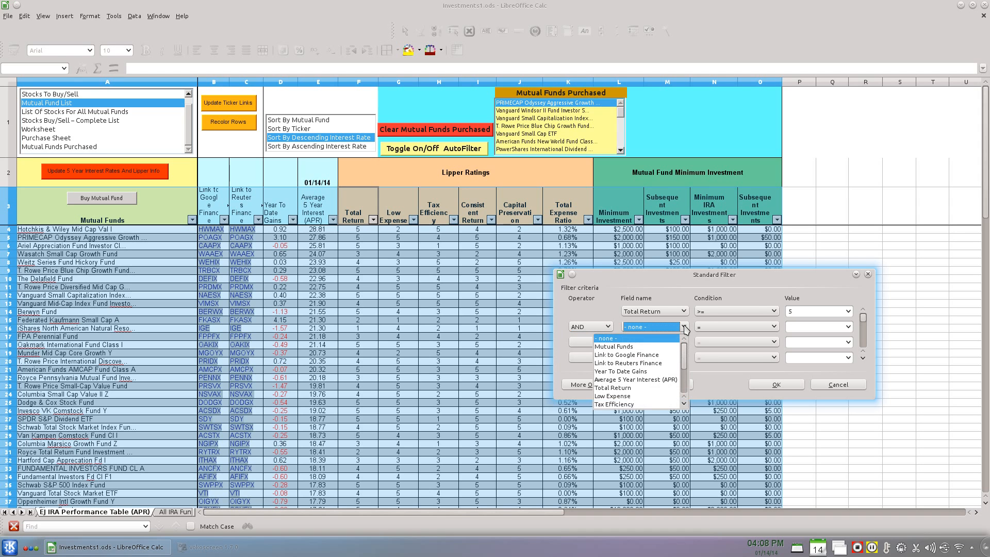
click(664, 405)
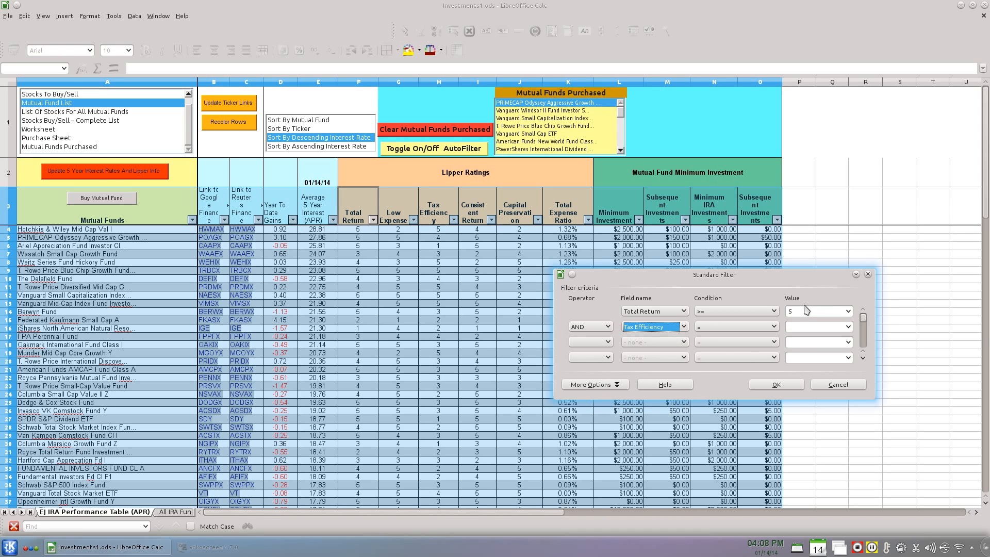
click(771, 327)
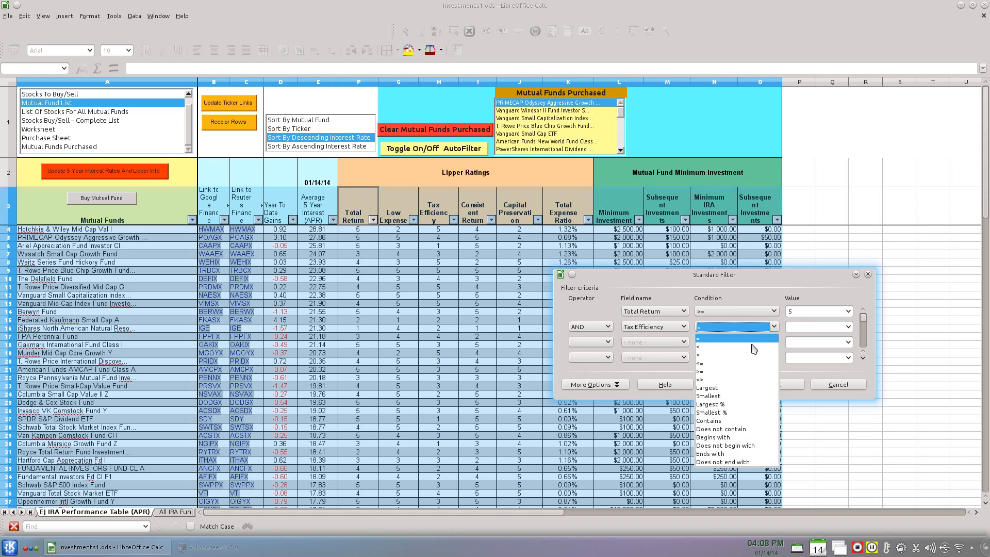
click(742, 371)
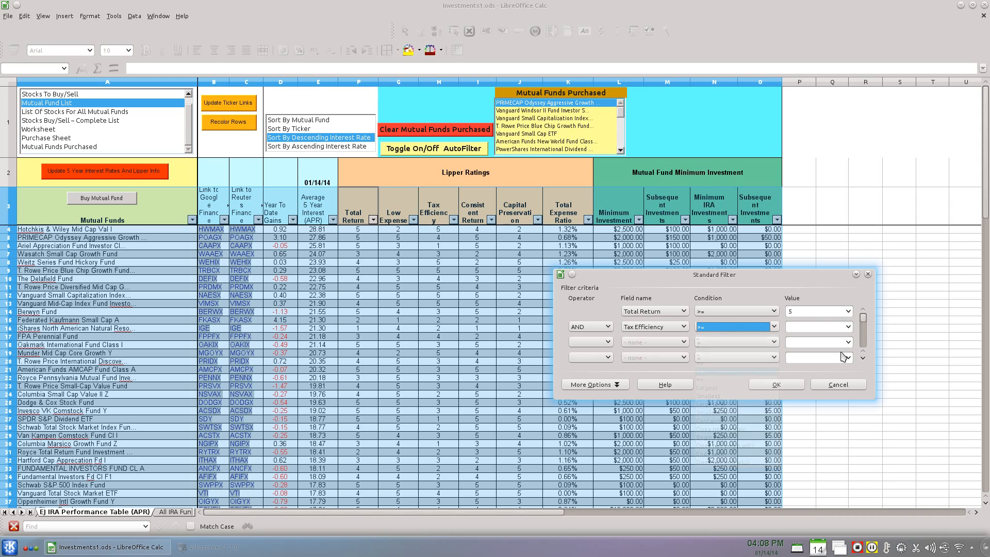
click(815, 330)
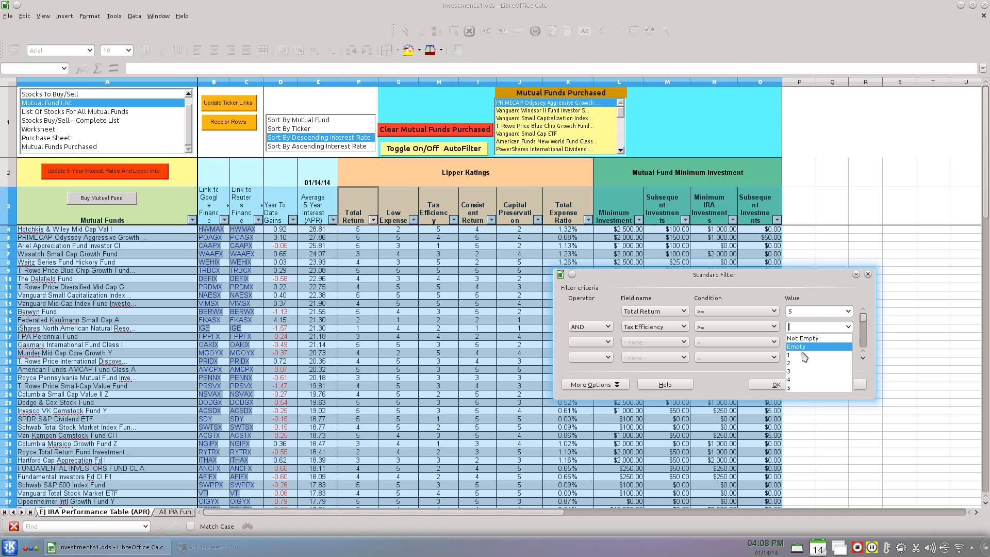
click(793, 380)
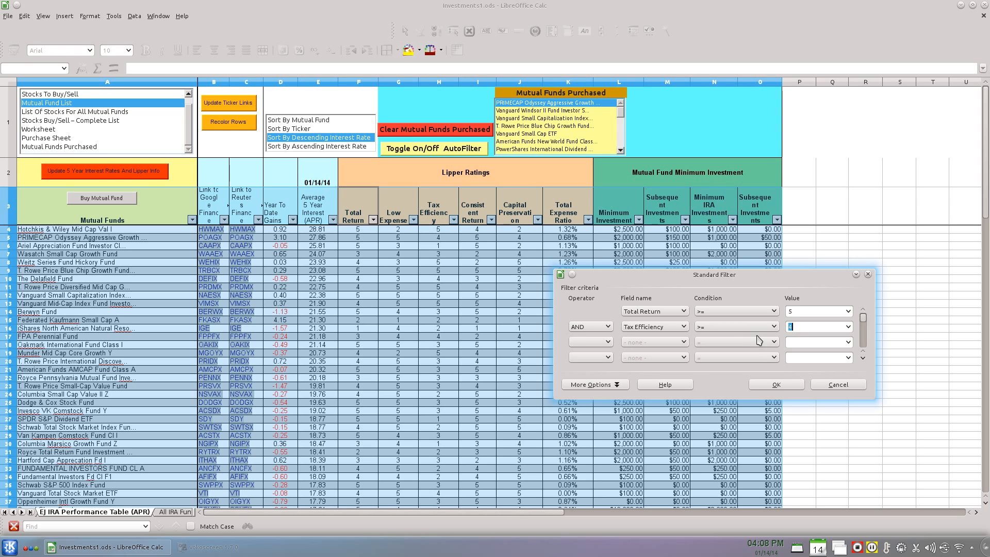
Add a third AND criterion, Minimum Investment <= 3000, and apply the filter to the mutual fund table.
click(607, 342)
click(609, 355)
click(683, 342)
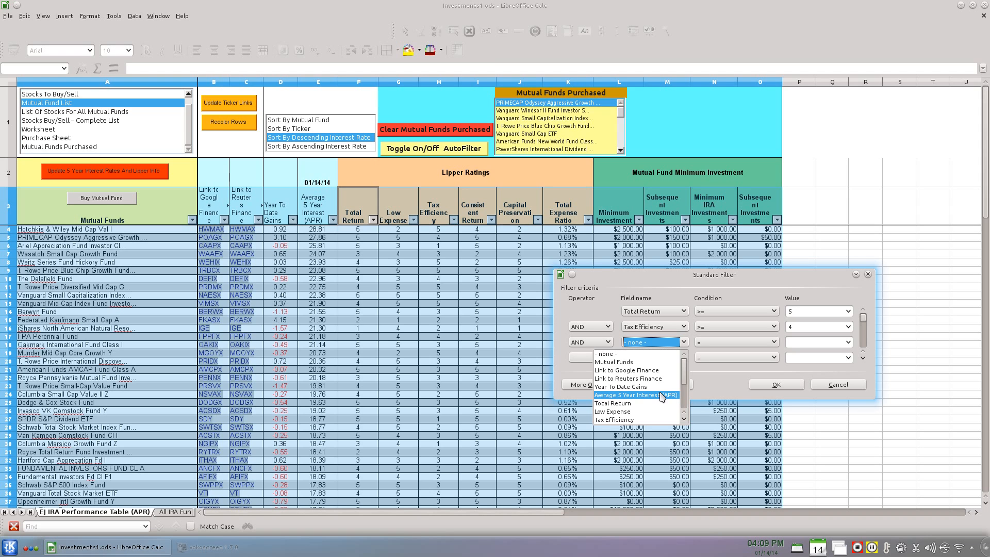
scroll(652, 410, down, 2)
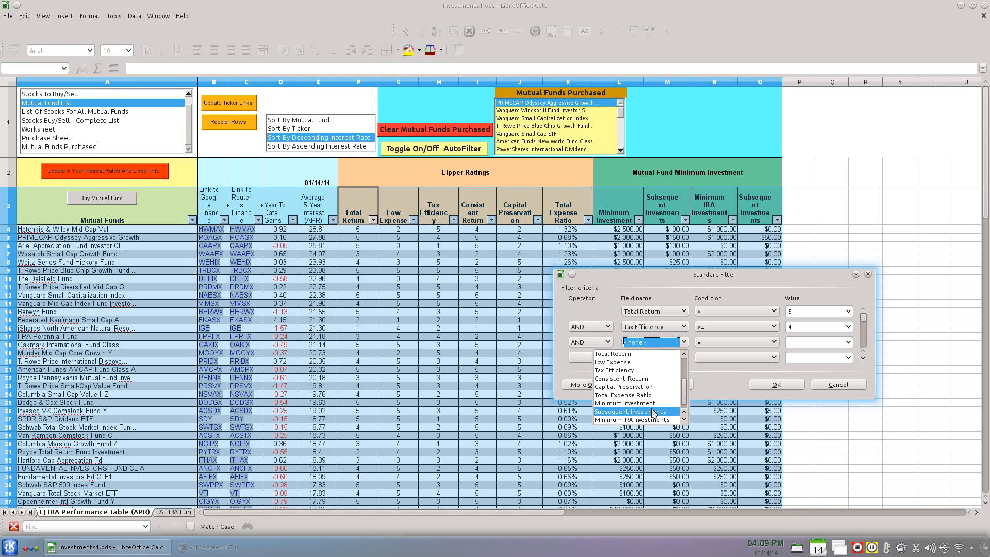
click(651, 404)
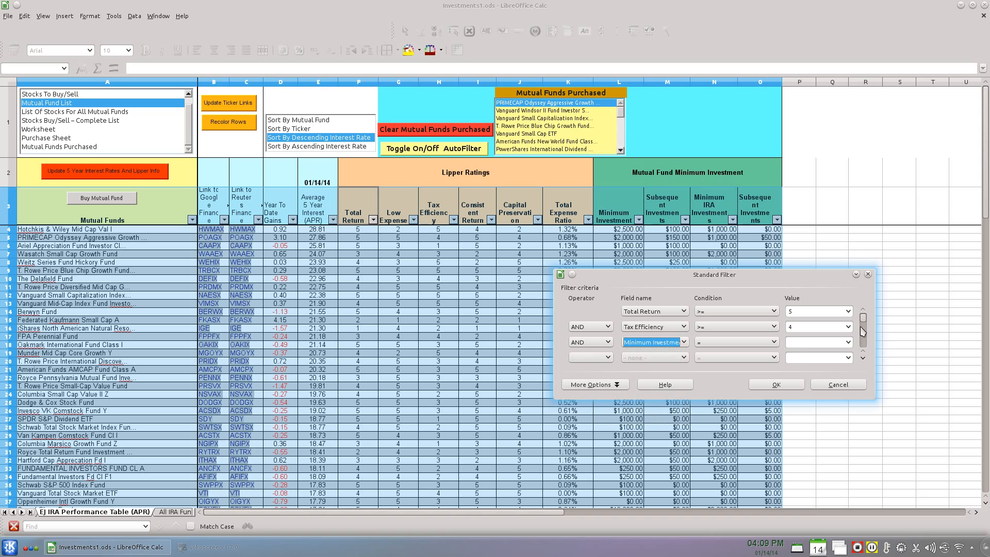
click(774, 342)
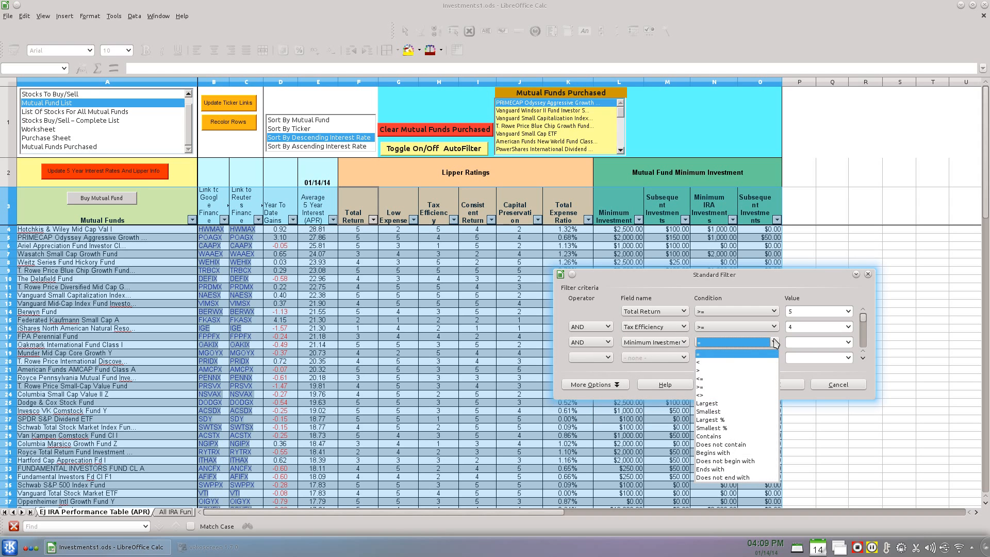
click(701, 379)
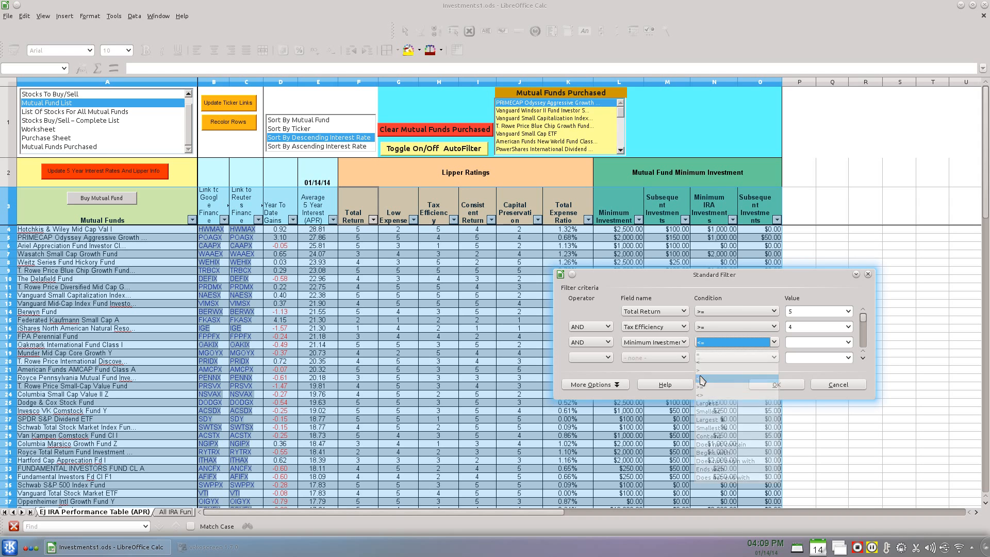
click(847, 343)
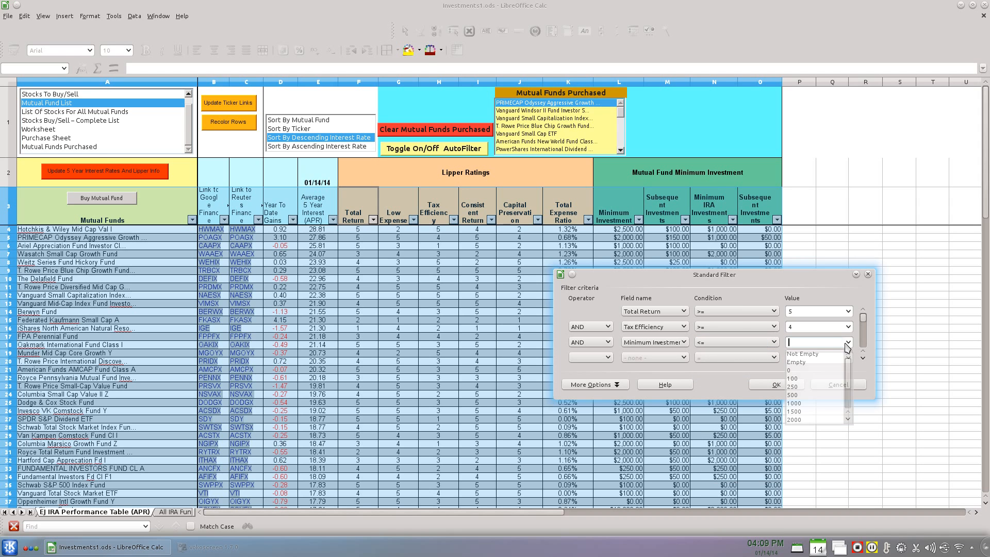
scroll(815, 412, down, 1)
click(814, 410)
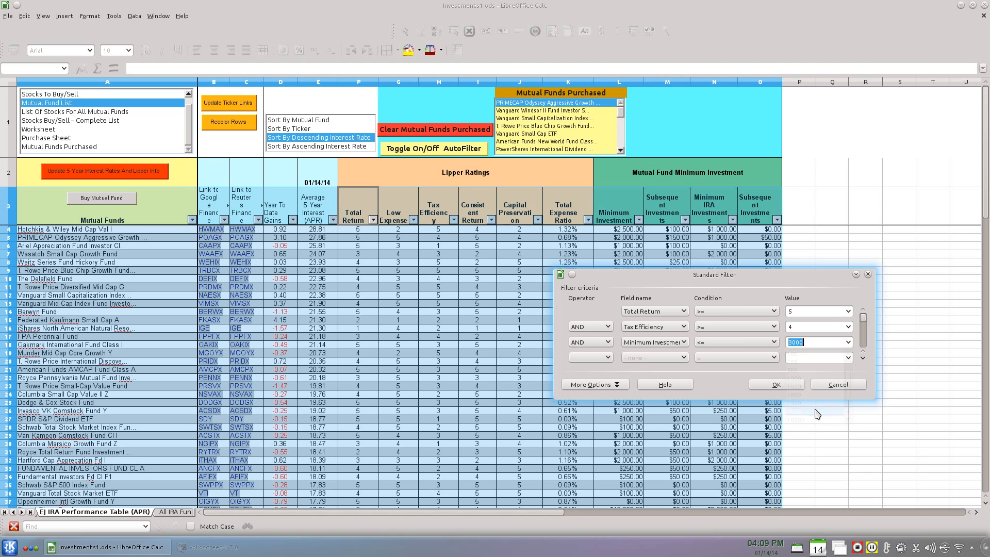
click(775, 385)
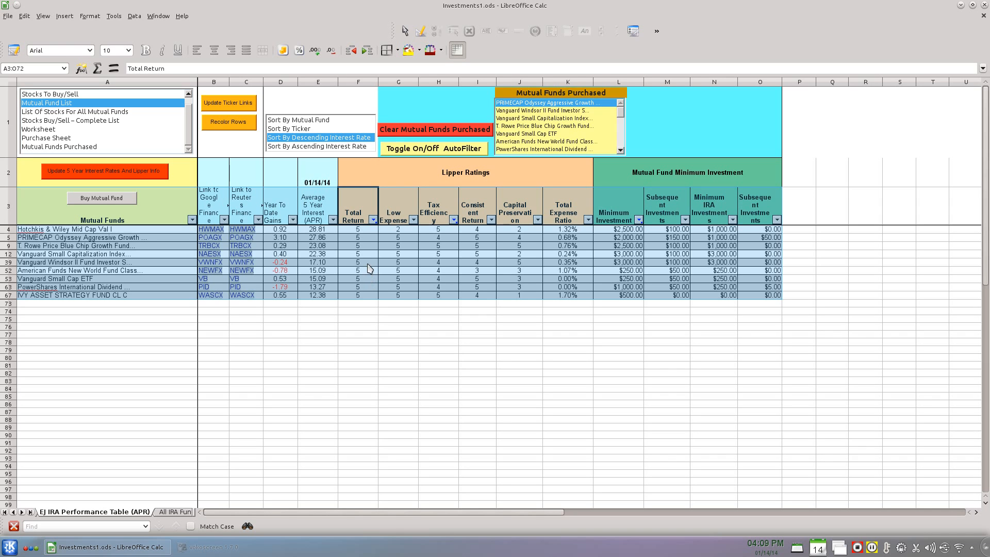
Examine the first filtered fund's Low Expense rating and the last filtered fund's Capital Preservation rating.
click(407, 230)
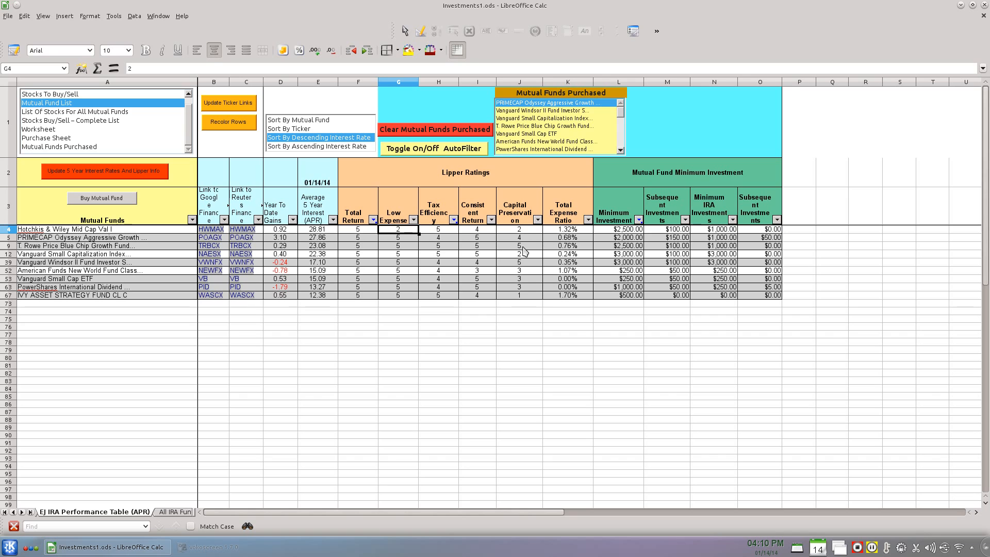
click(529, 296)
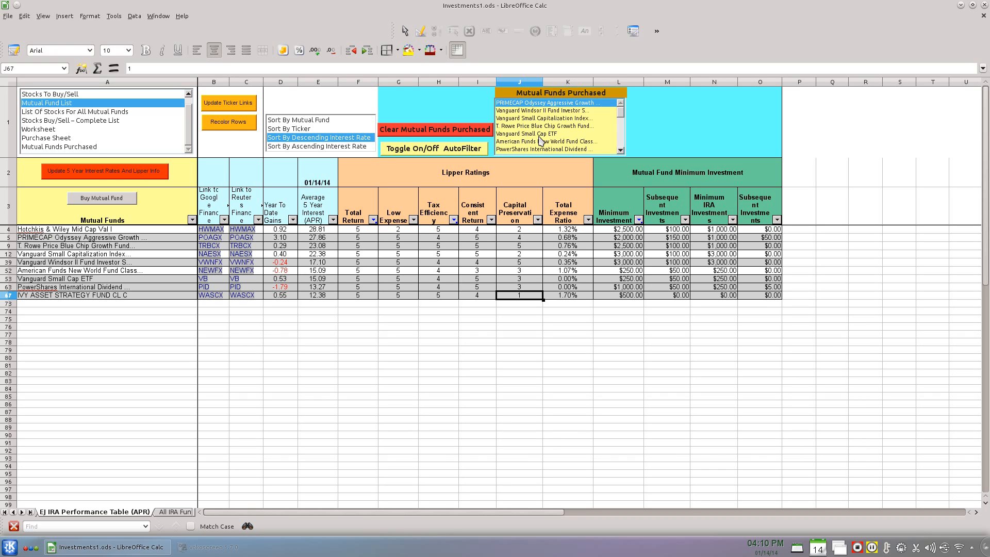
Clear the Mutual Funds Purchased list, agreeing to overwrite the data in the mutual fund purchase sheet.
click(601, 135)
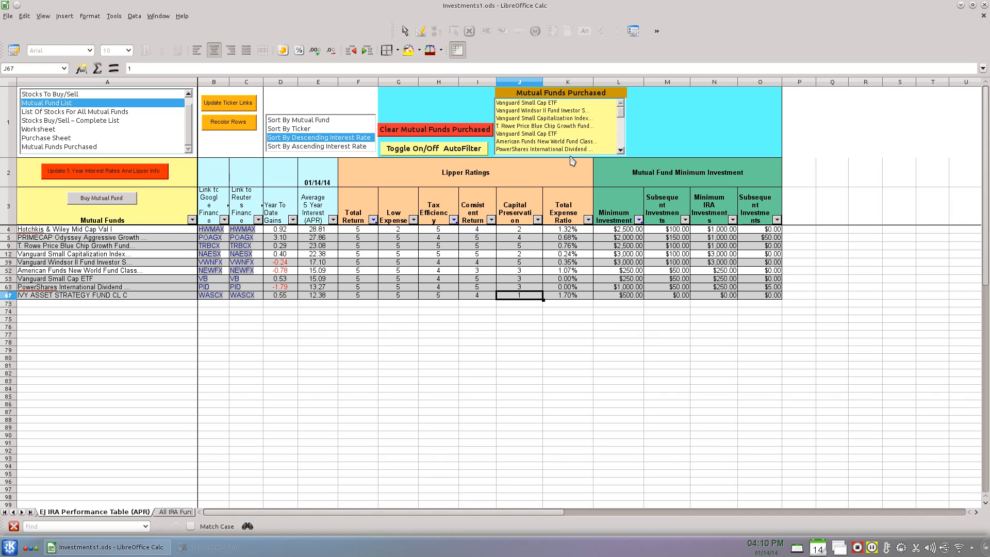
click(429, 132)
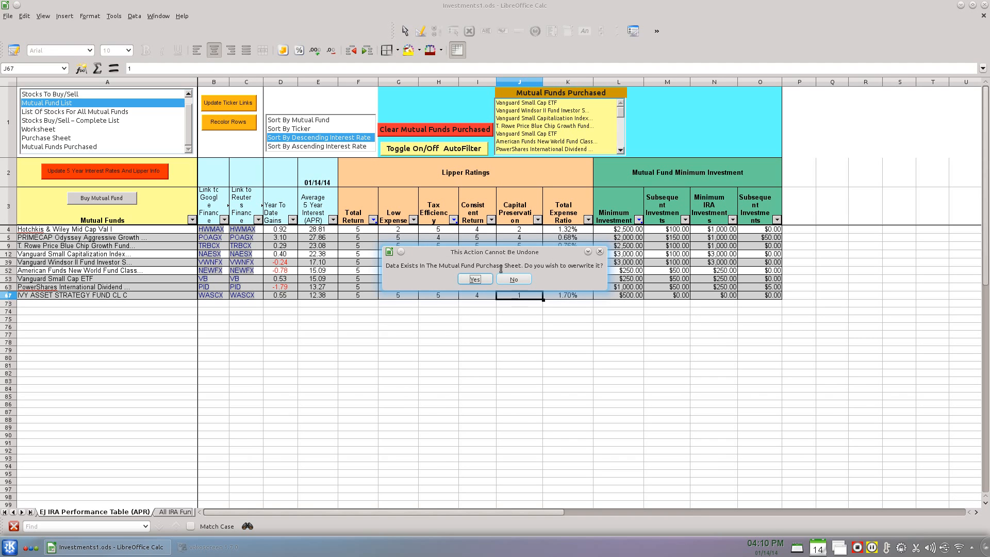
click(472, 279)
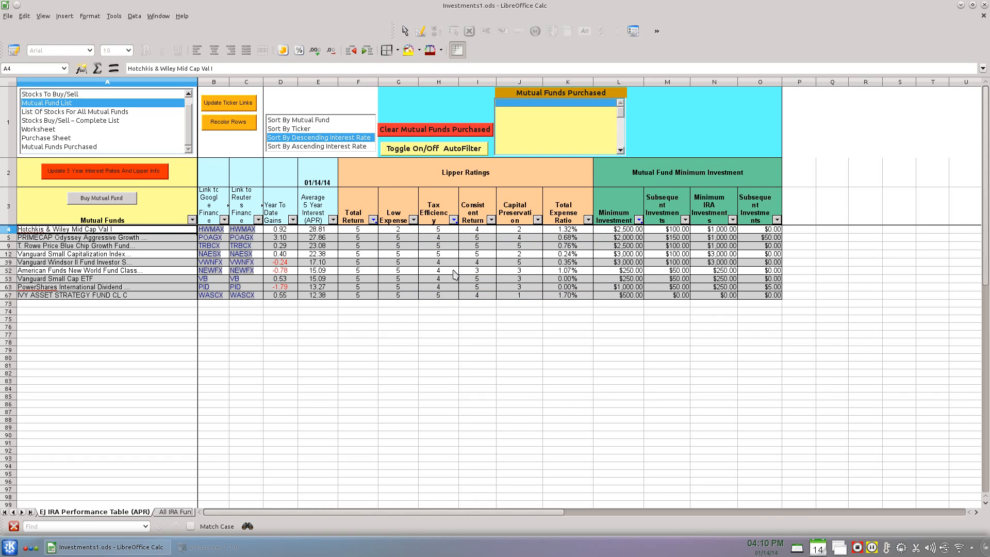
Try to buy a mutual fund with the first fund's Total Return cell F4 selected, as a non-IRA investment of 10,000.
click(325, 230)
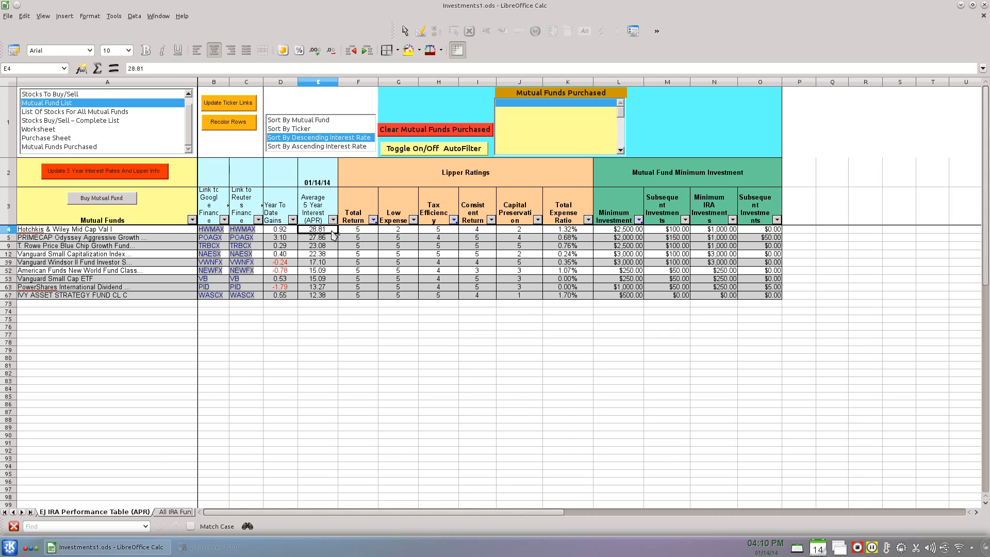
click(346, 229)
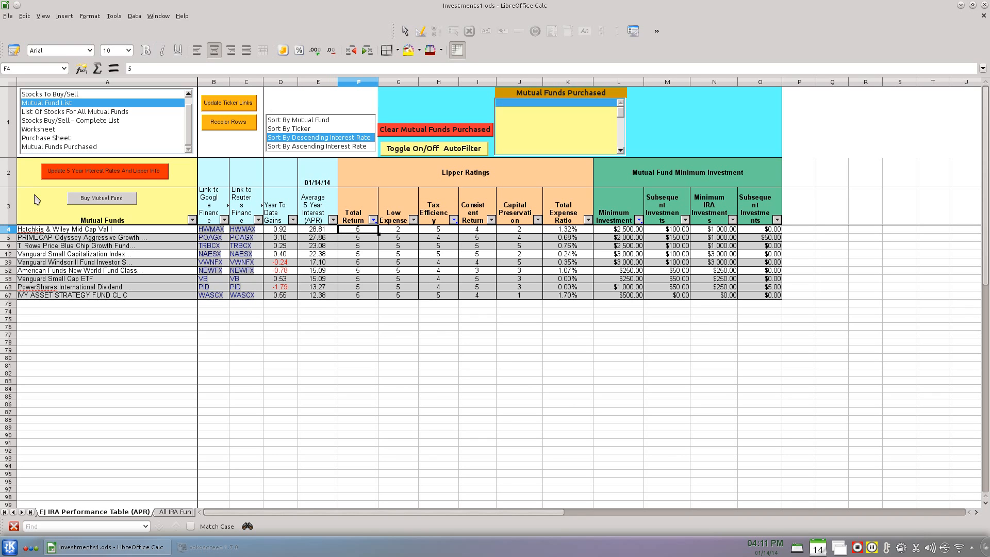
click(135, 199)
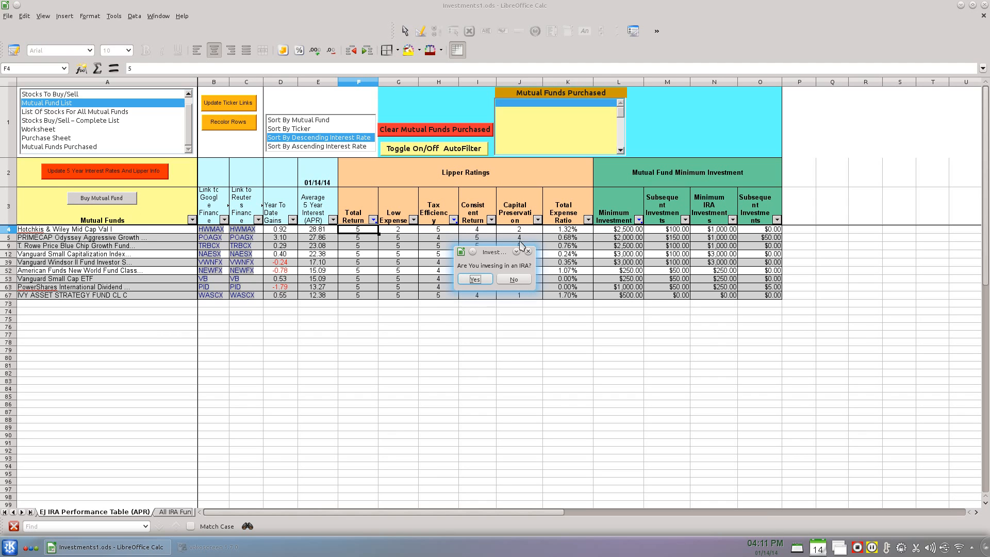
click(522, 282)
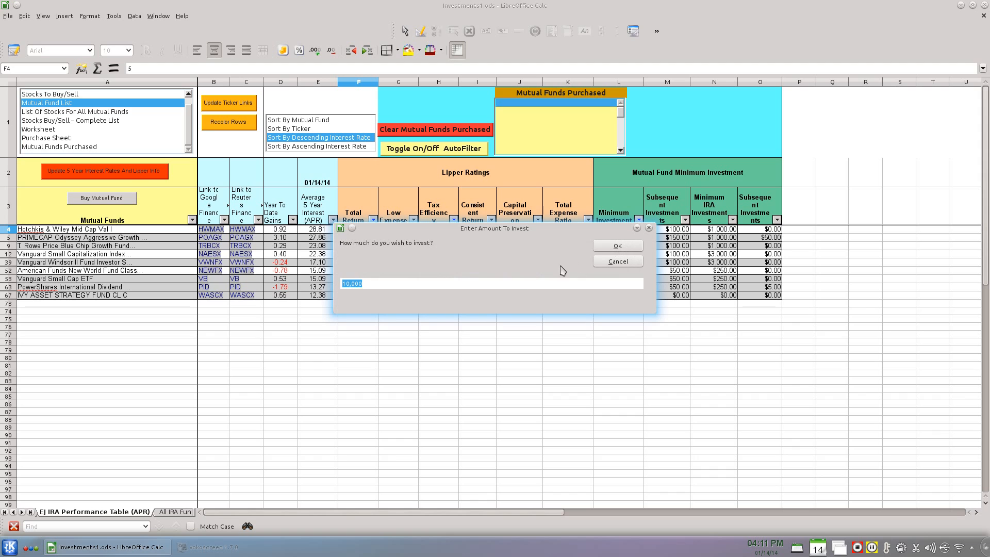
click(618, 246)
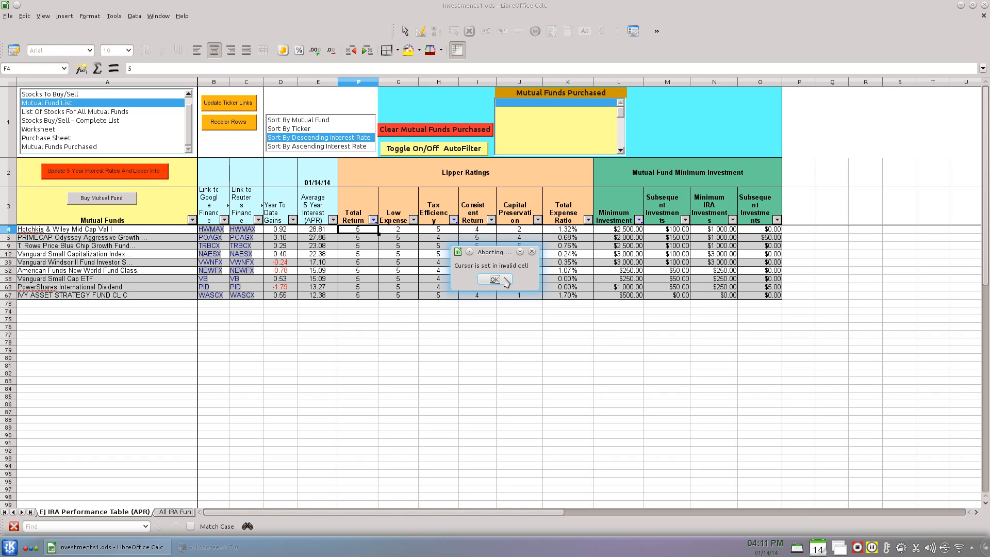
click(504, 279)
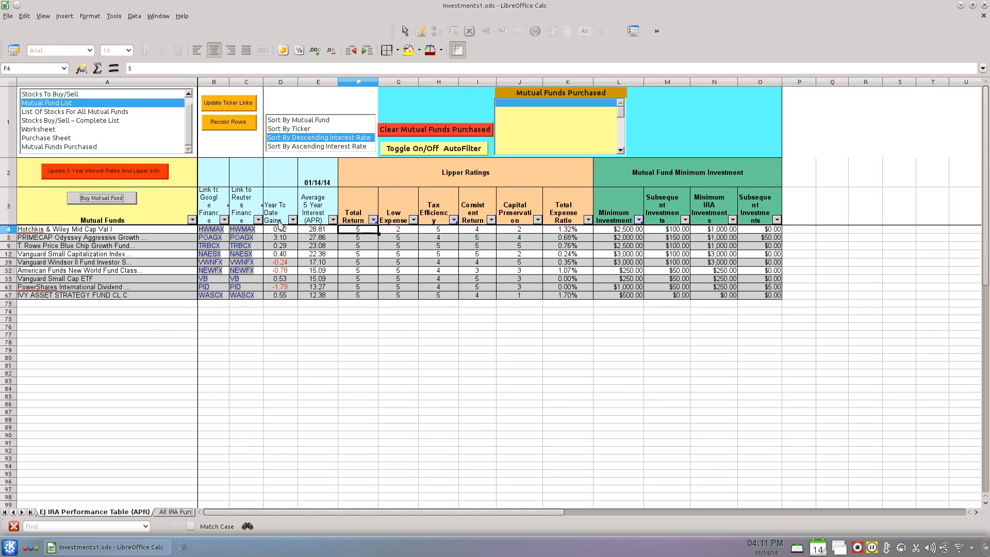
Buy the Hotchkis & Wiley Mid Cap fund with its interest rate cell E4 selected, as a non-IRA investment of 10,000.
click(331, 232)
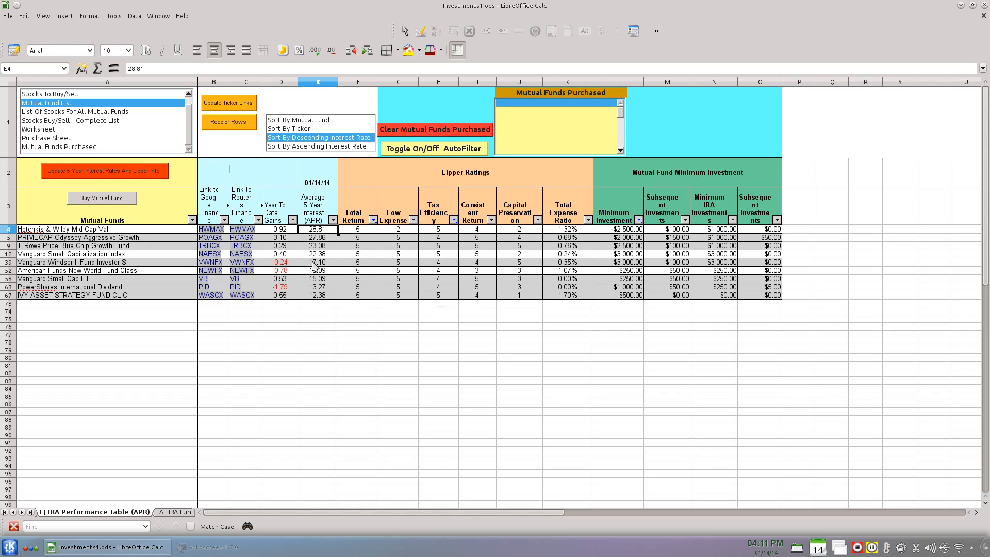
click(325, 298)
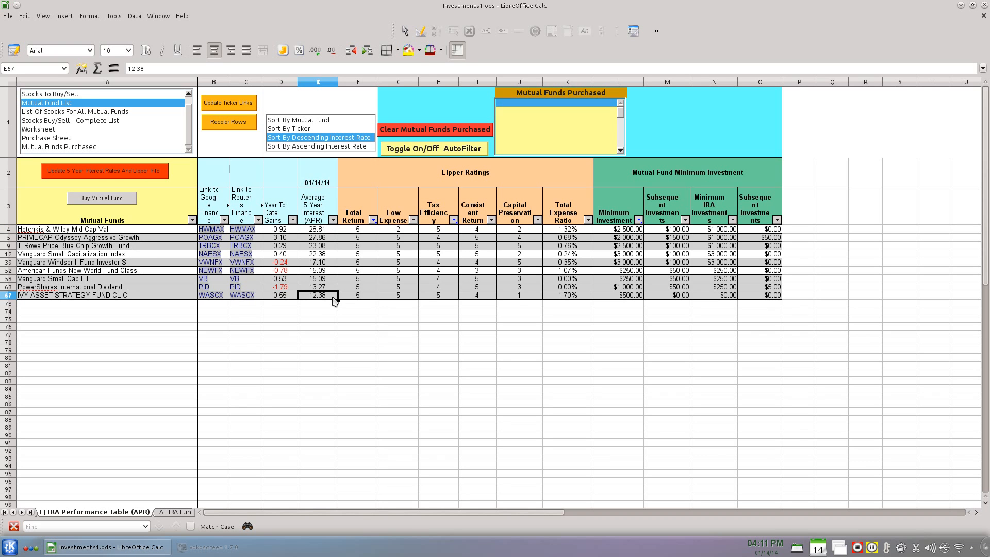
click(326, 238)
click(325, 231)
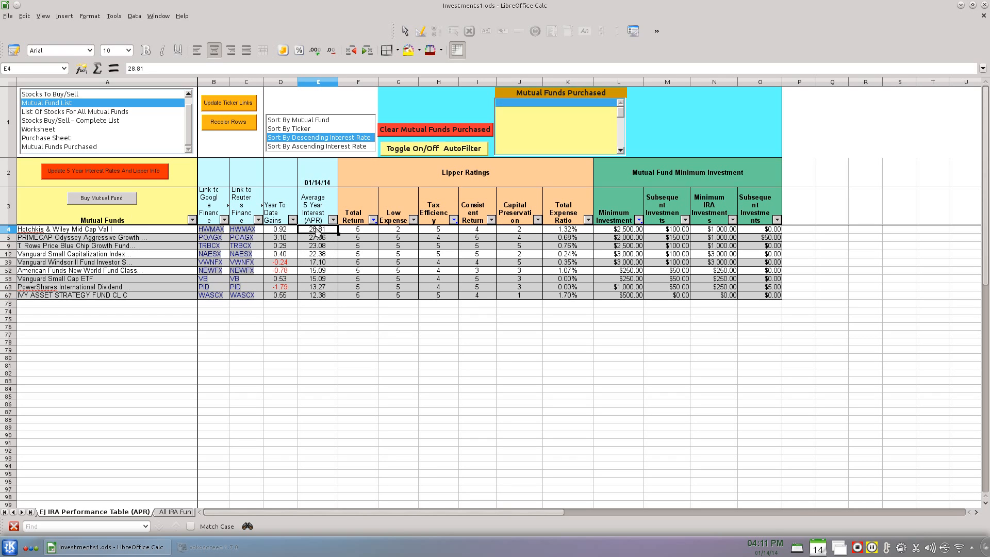
click(123, 208)
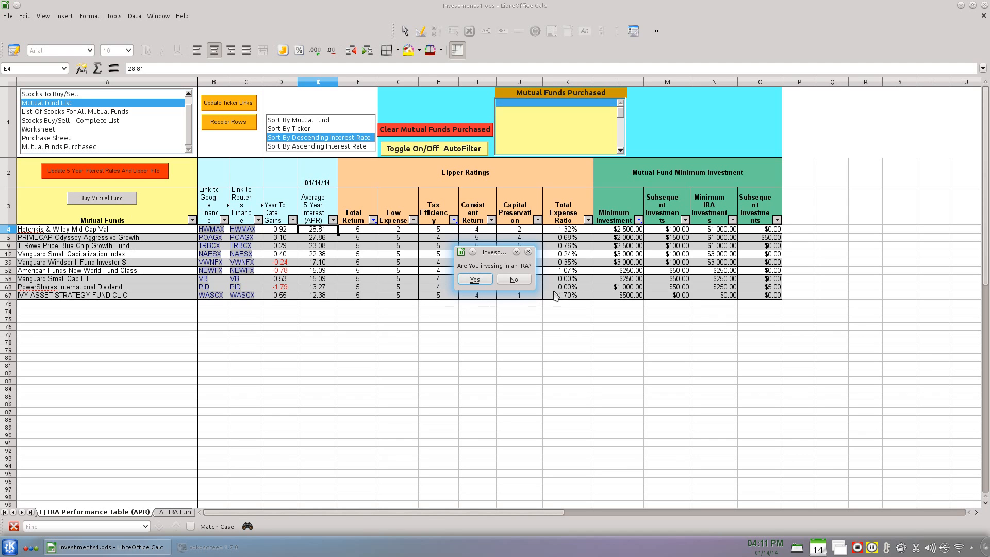
click(514, 280)
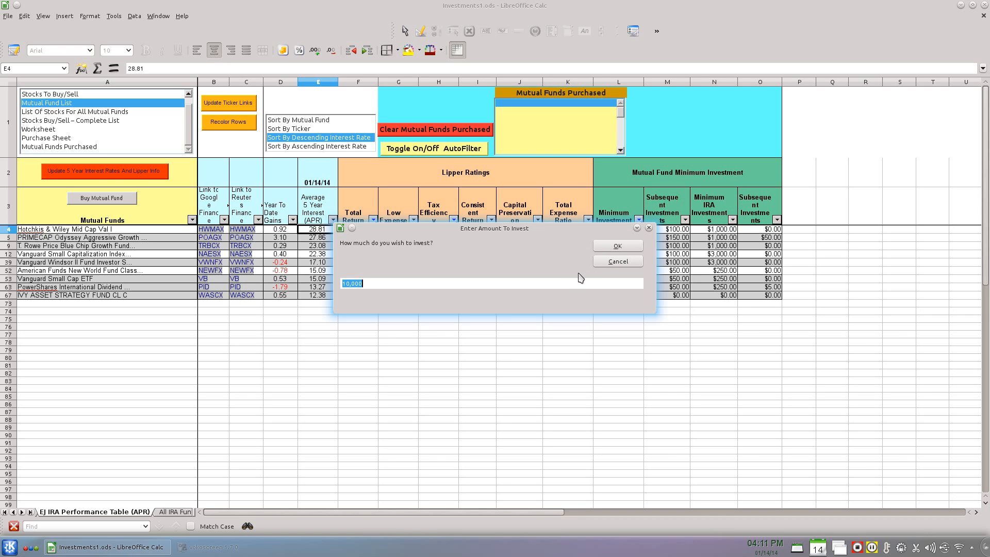
click(616, 246)
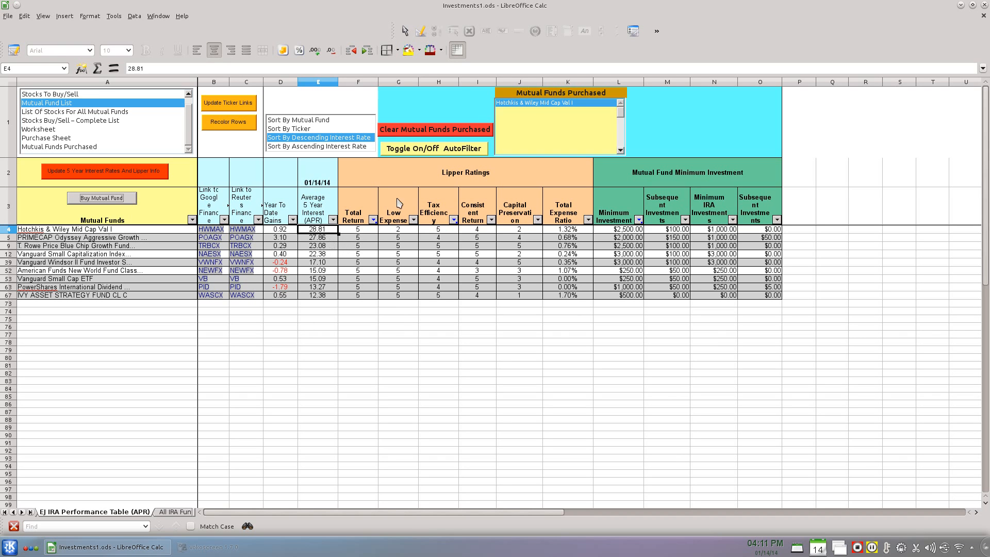
Buy the PRIMECAP Odyssey, T. Rowe Price Blue Chip, Vanguard Small Capitalization Index and Vanguard Windsor II funds from their average interest cells.
click(318, 238)
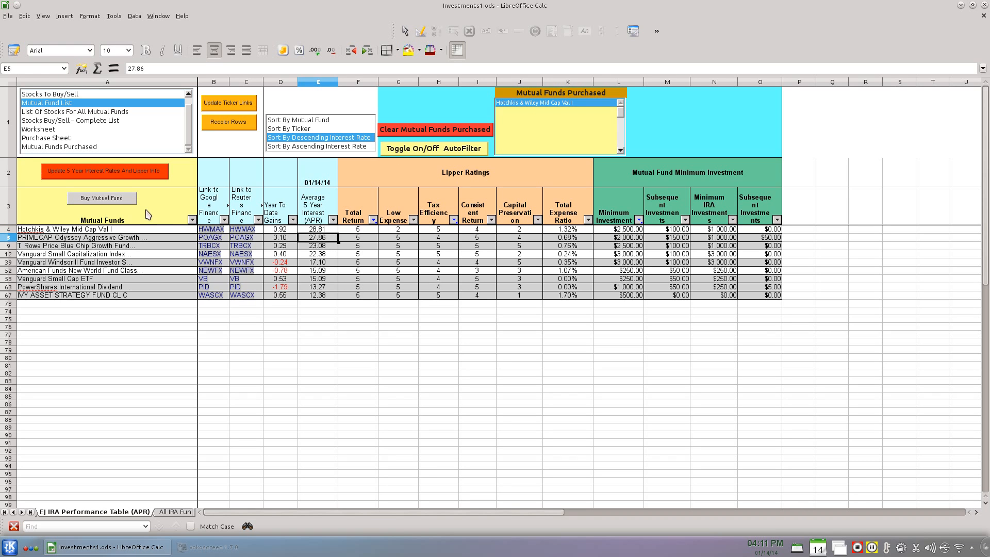
click(126, 201)
click(325, 251)
click(133, 200)
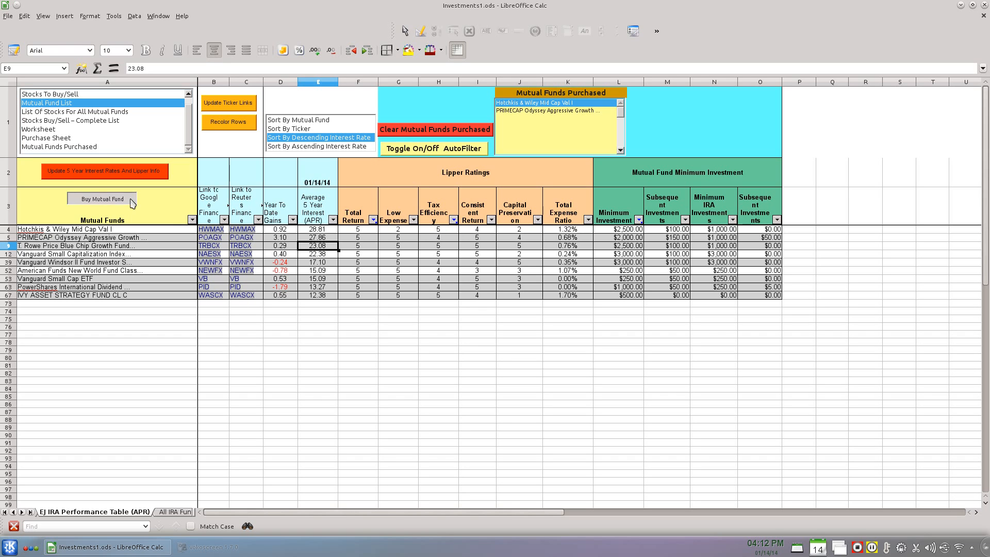
click(325, 255)
click(107, 200)
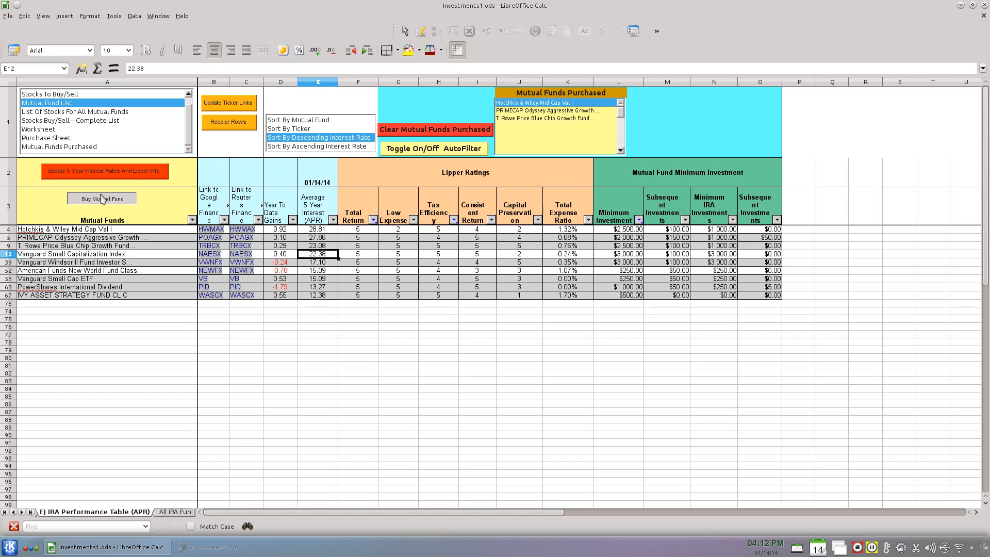
shift+click(318, 263)
click(318, 263)
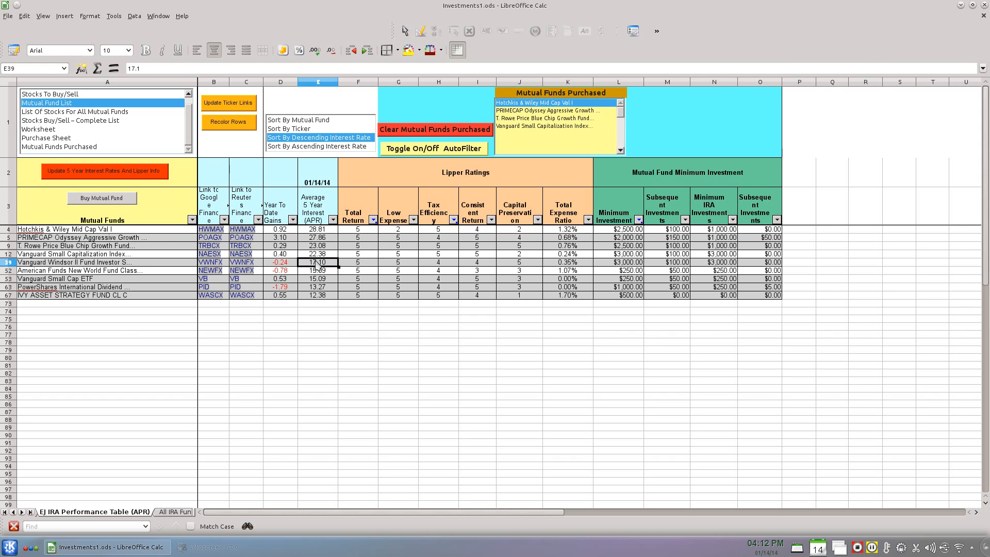
click(102, 197)
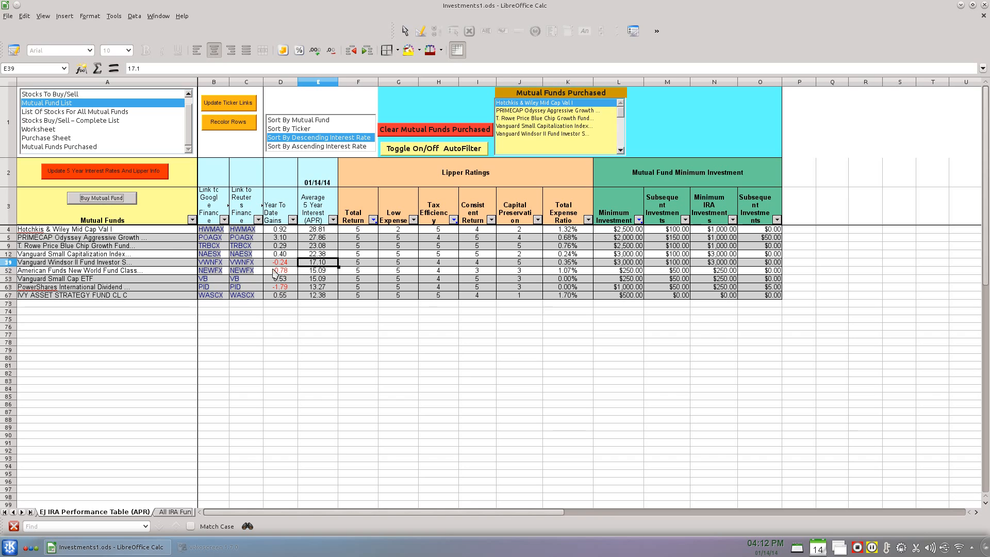
Buy the American Funds New World, Vanguard Small Cap ETF, PowerShares International Dividend and Ivy Asset Strategy funds from their average interest cells.
click(325, 271)
click(134, 201)
click(306, 280)
click(116, 198)
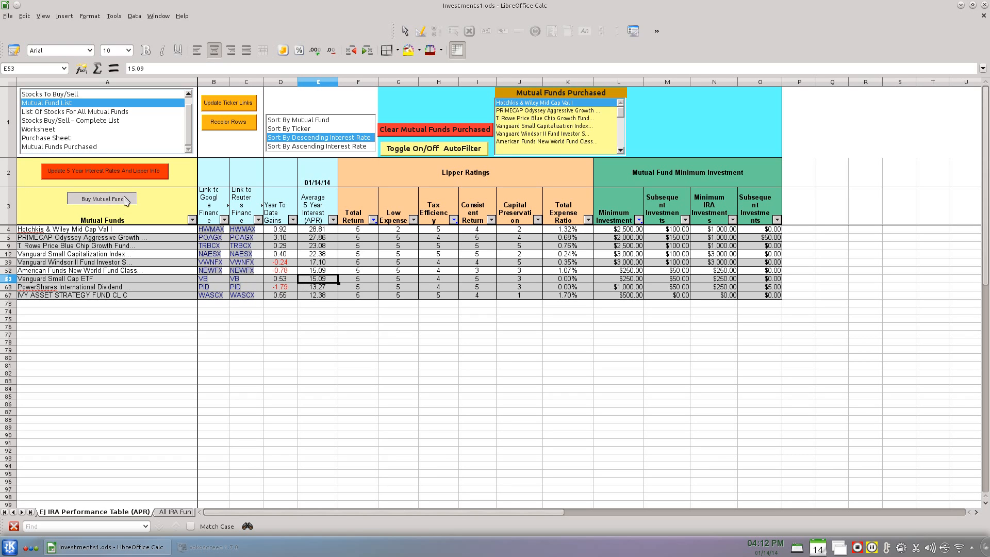
click(329, 287)
click(127, 201)
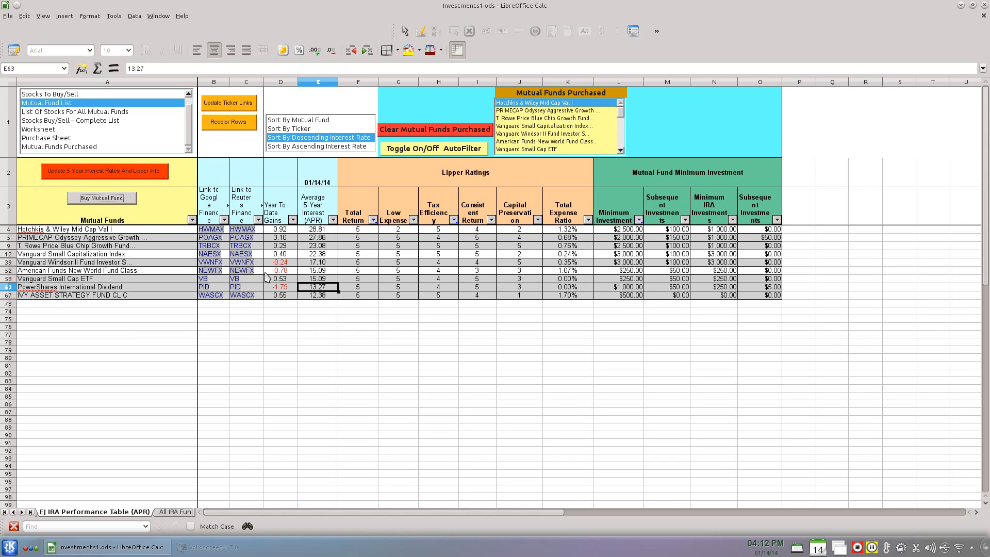
click(328, 296)
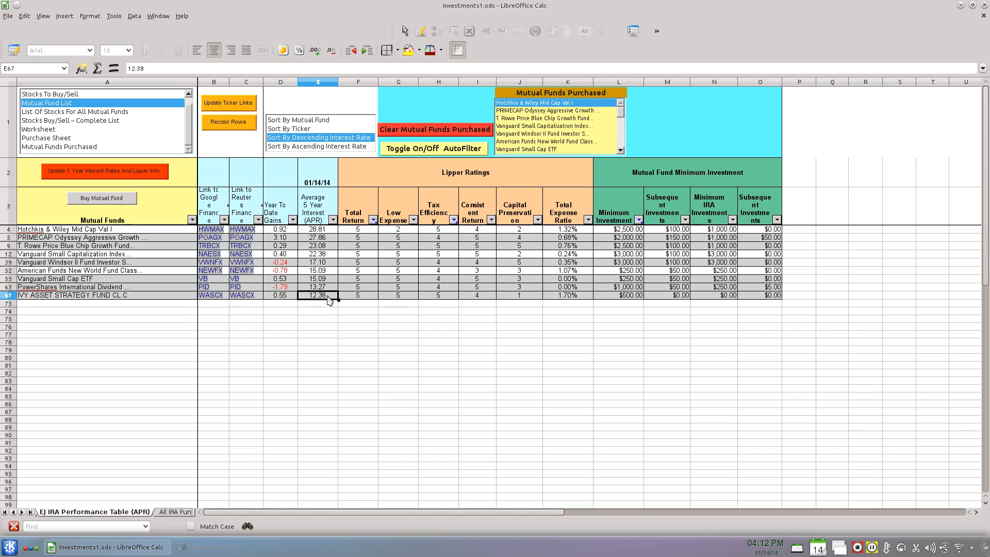
click(92, 201)
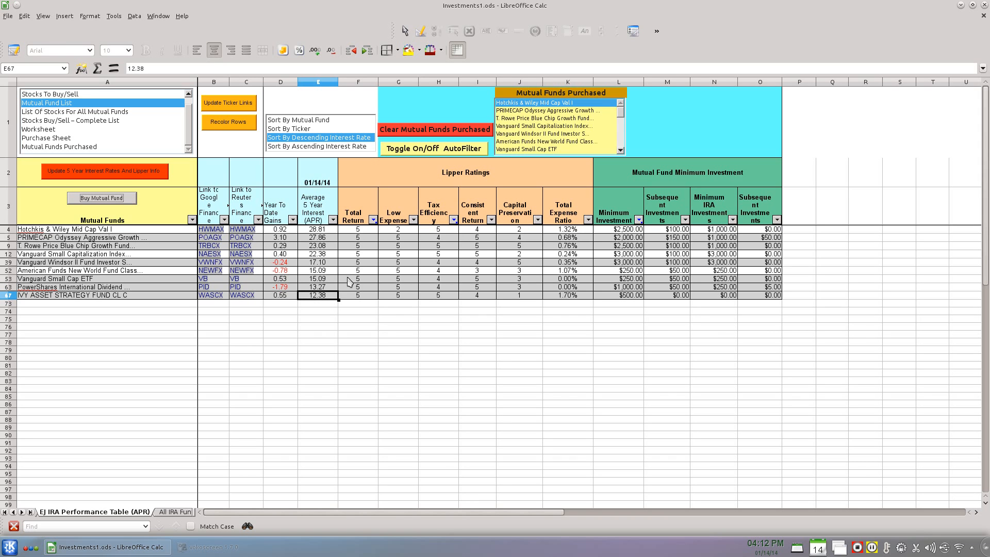
Try to buy the T. Rowe Price Blue Chip Growth fund a second time from cell E9.
click(324, 247)
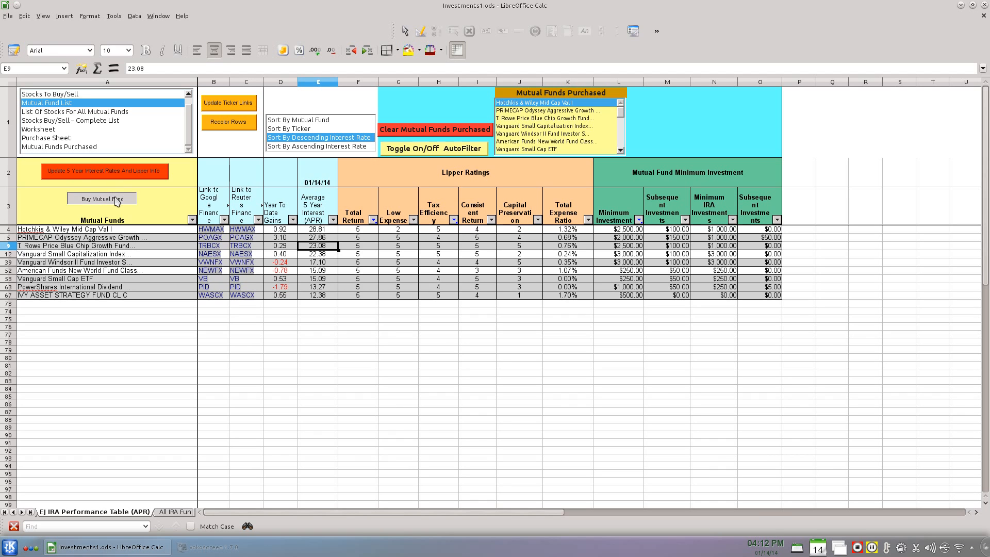
click(118, 201)
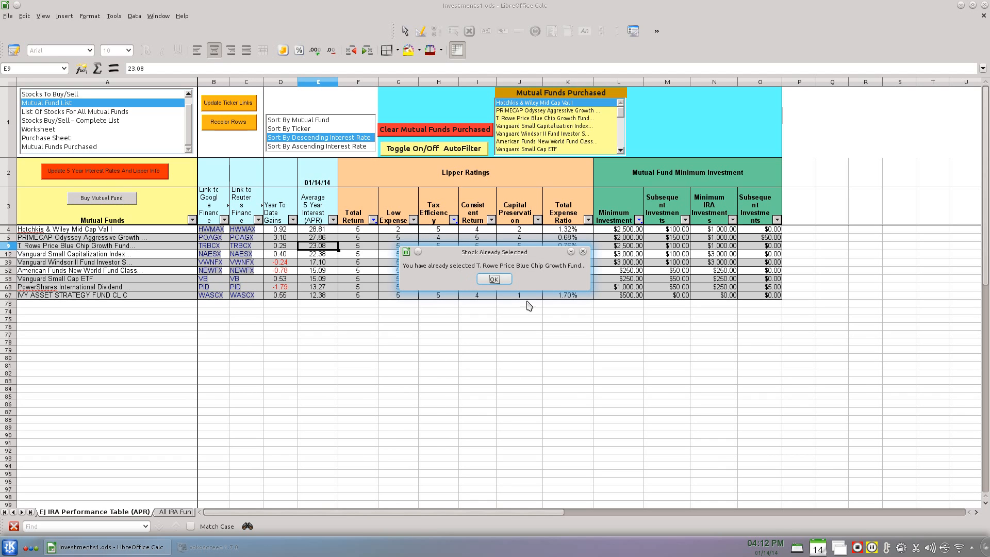
click(487, 279)
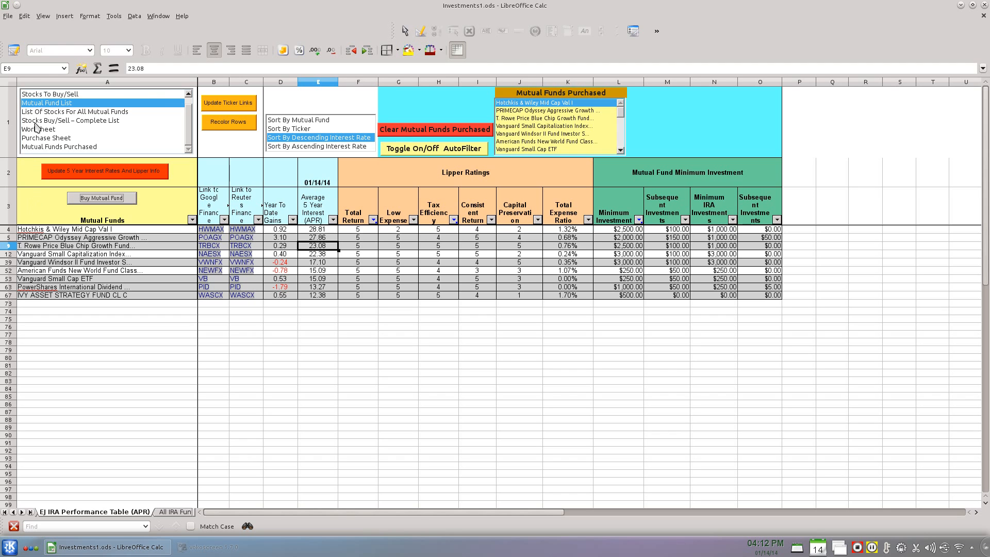
Go to the Mutual Funds Purchased sheet and inspect the sum of the minimum purchases in cell M1.
click(45, 147)
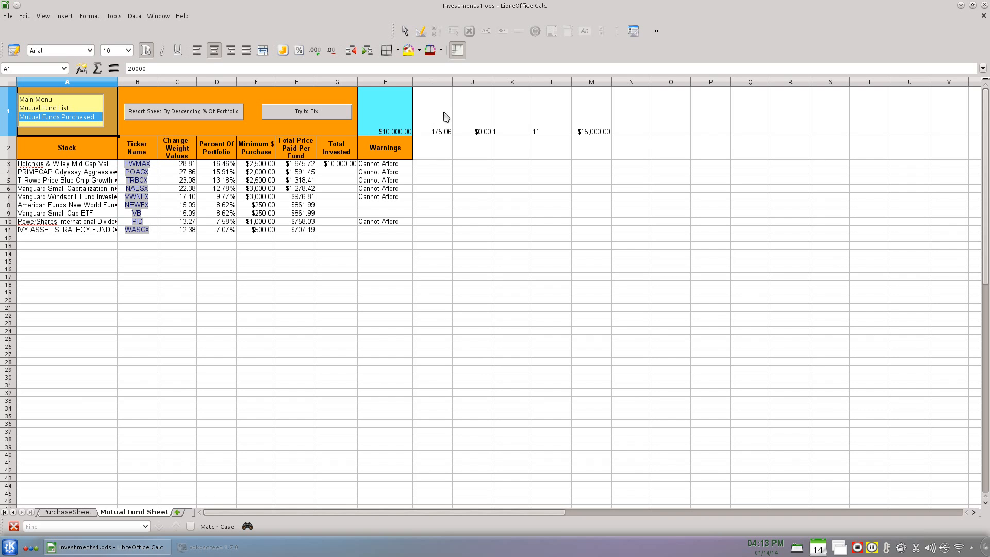
click(604, 127)
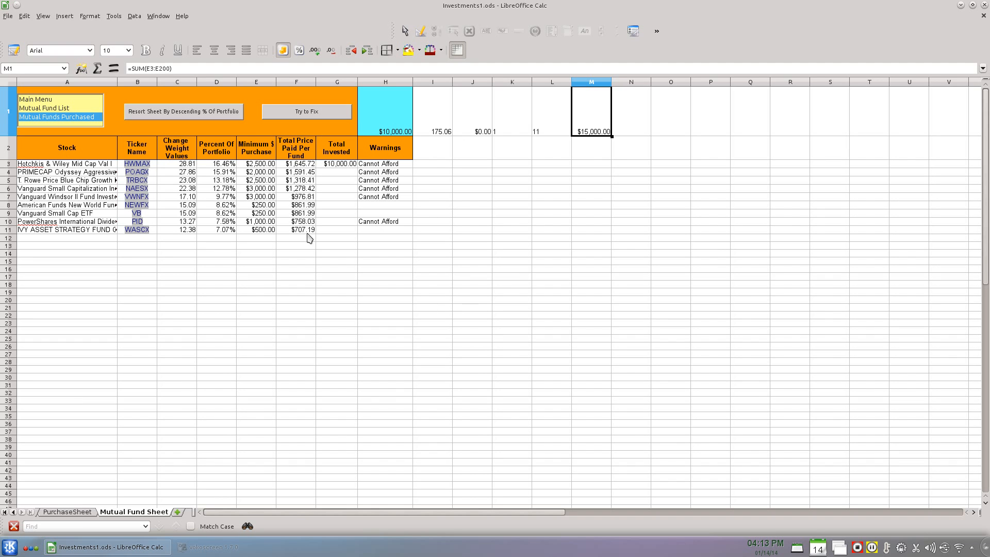
click(326, 253)
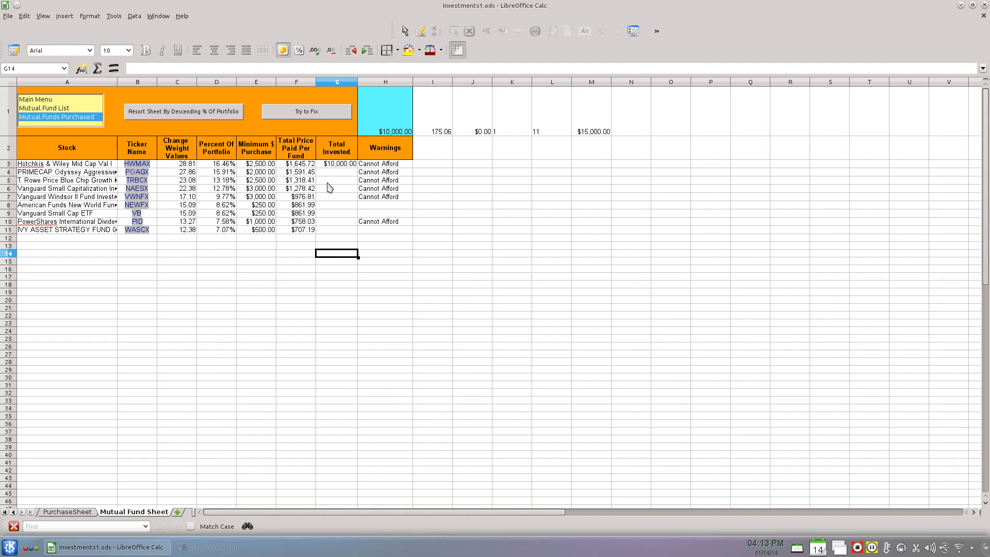
Try to fix the unaffordable fund purchases, and set the total investment amount in cell H1 to 20000.
click(320, 120)
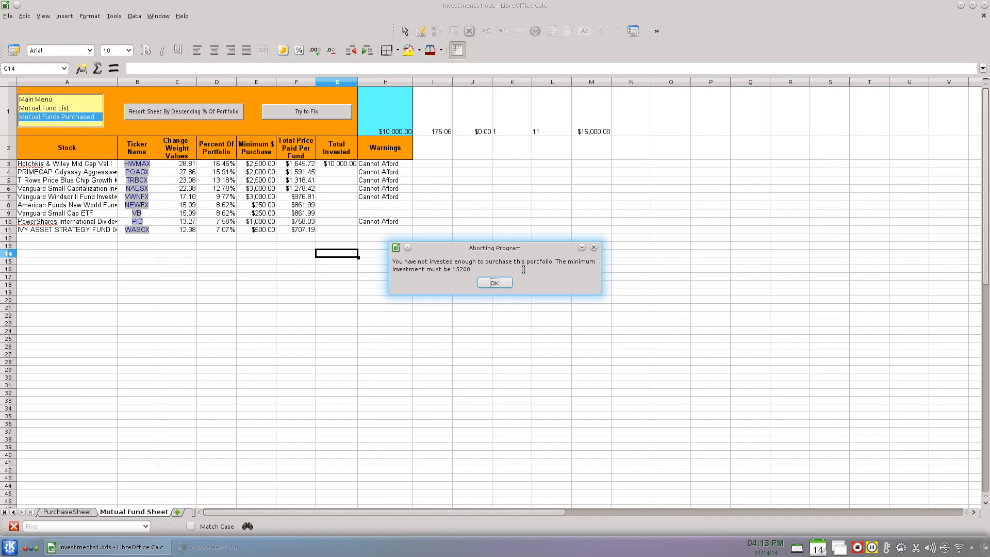
click(491, 283)
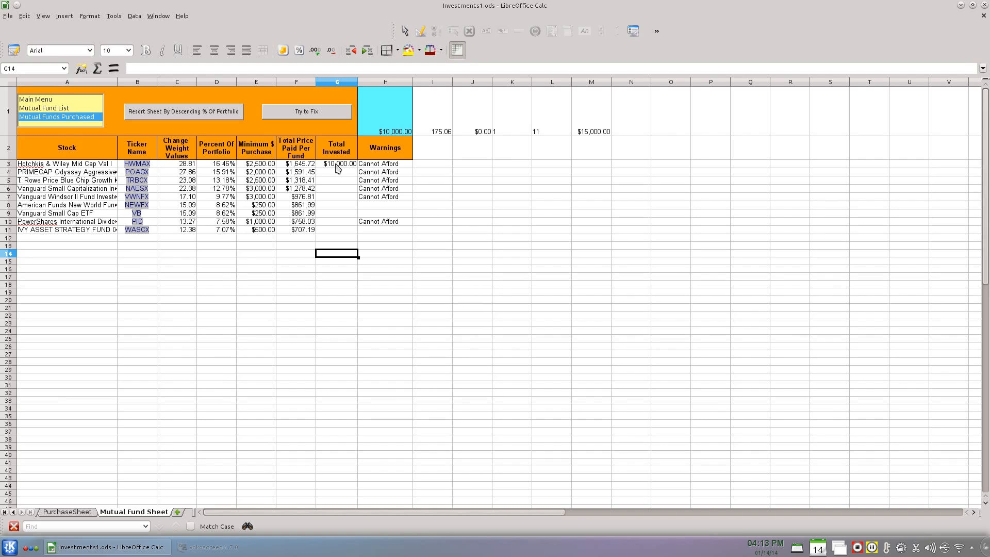
click(383, 129)
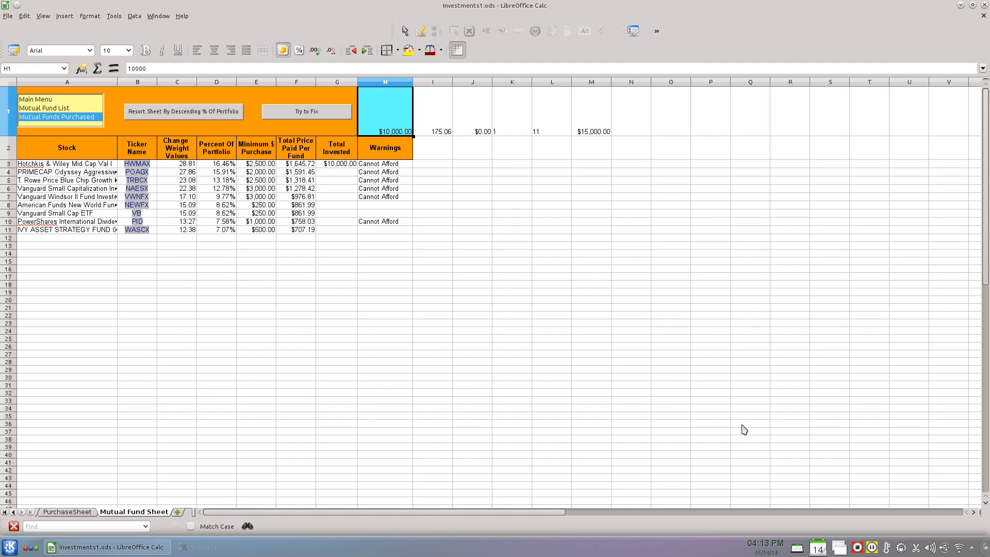
text(20000)
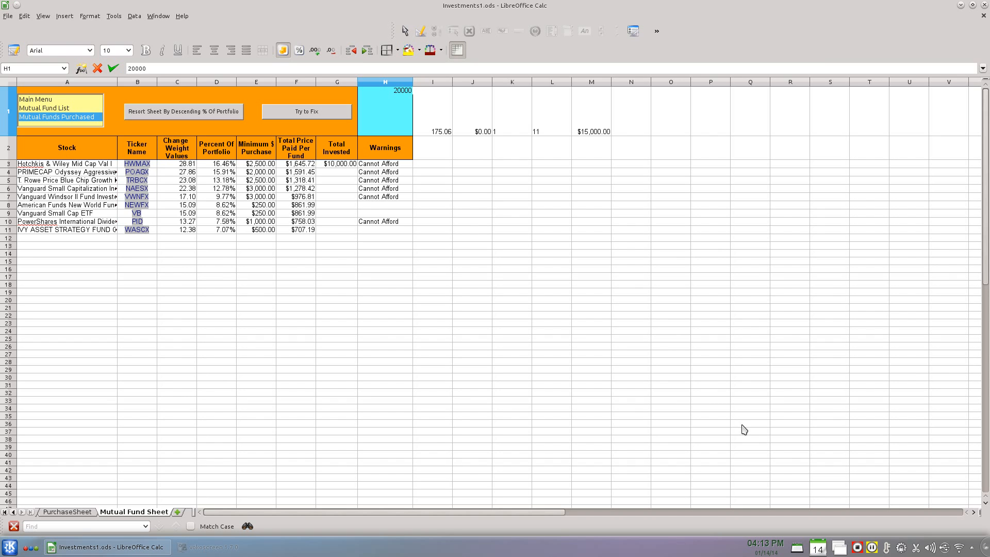
key(Return)
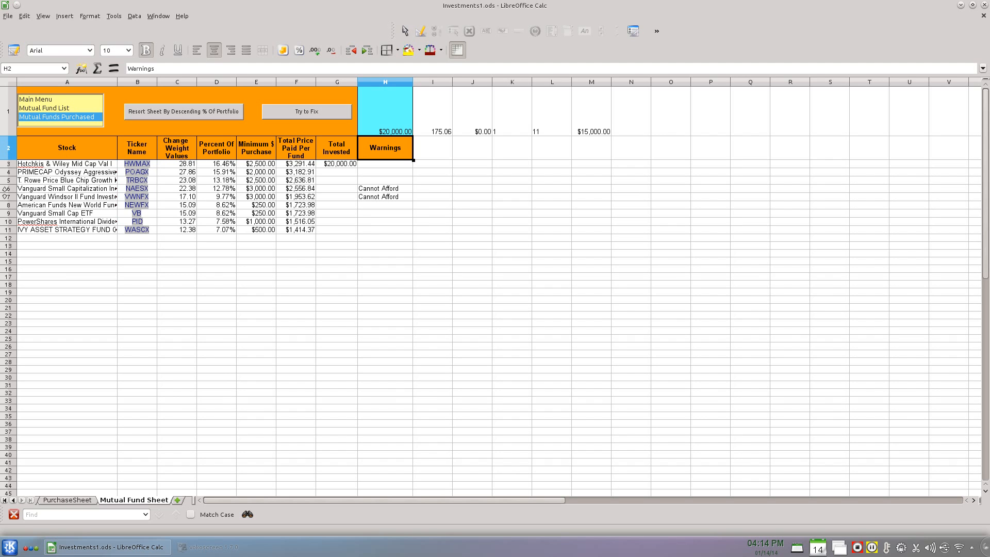
click(9, 198)
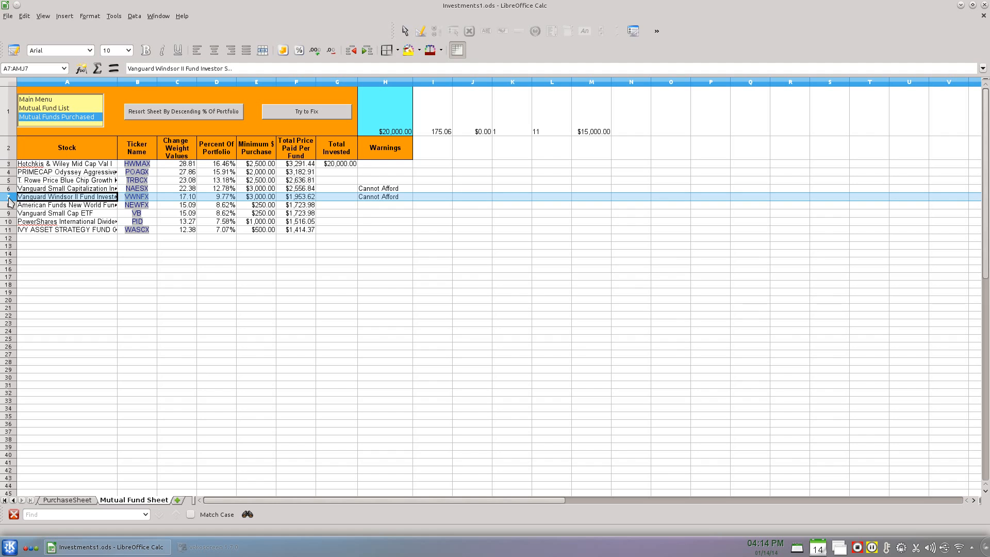
right_click(9, 201)
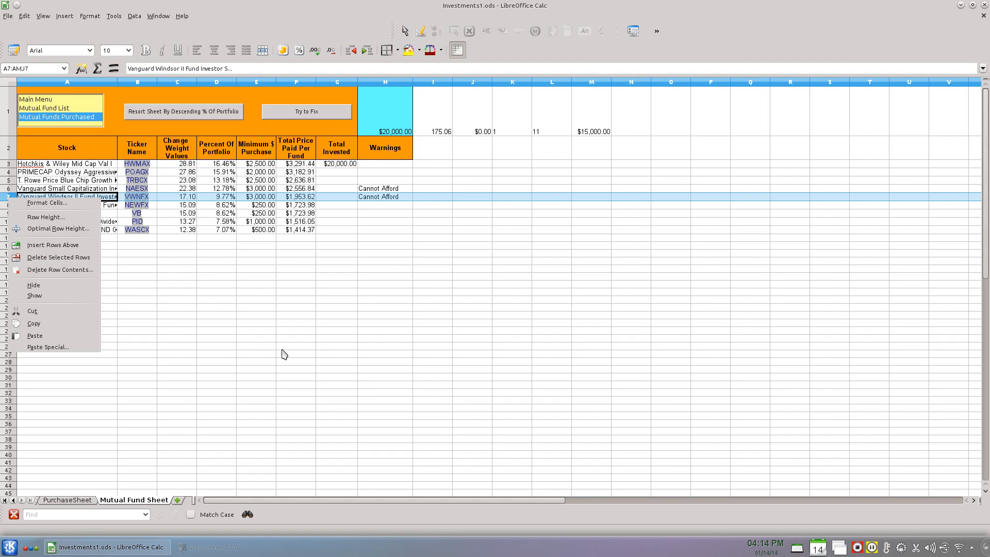
click(365, 244)
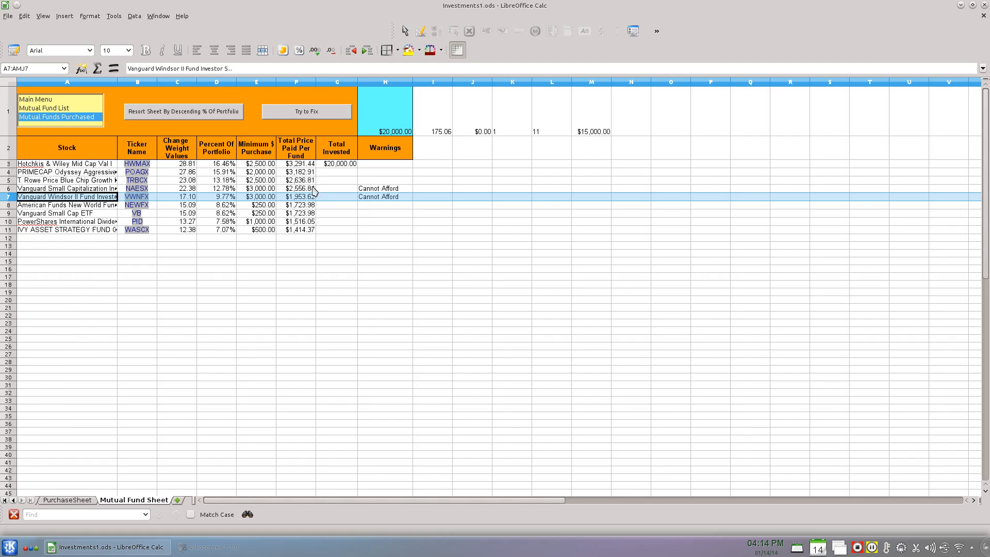
Fix the weights of the unaffordable funds and resort the purchase sheet by descending percent of portfolio.
click(327, 117)
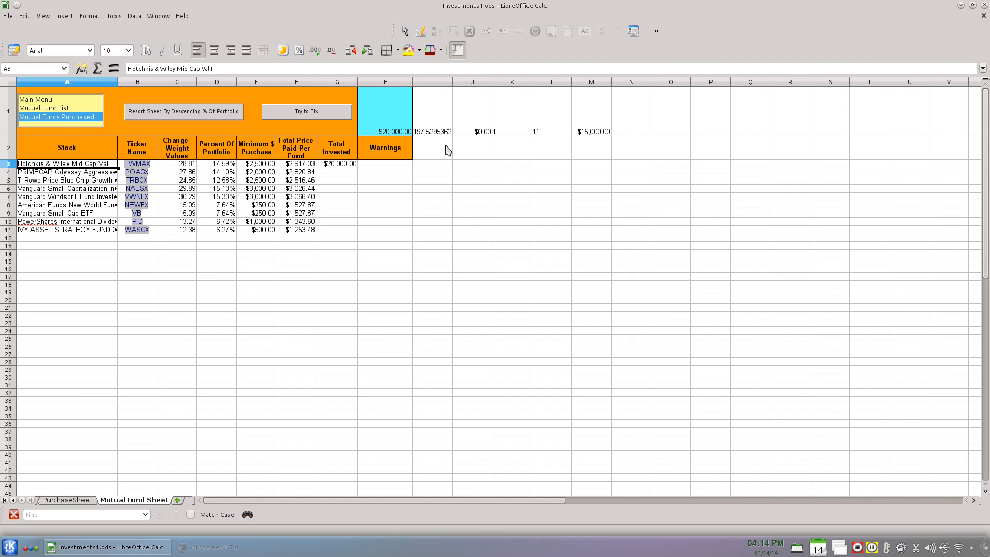
click(216, 115)
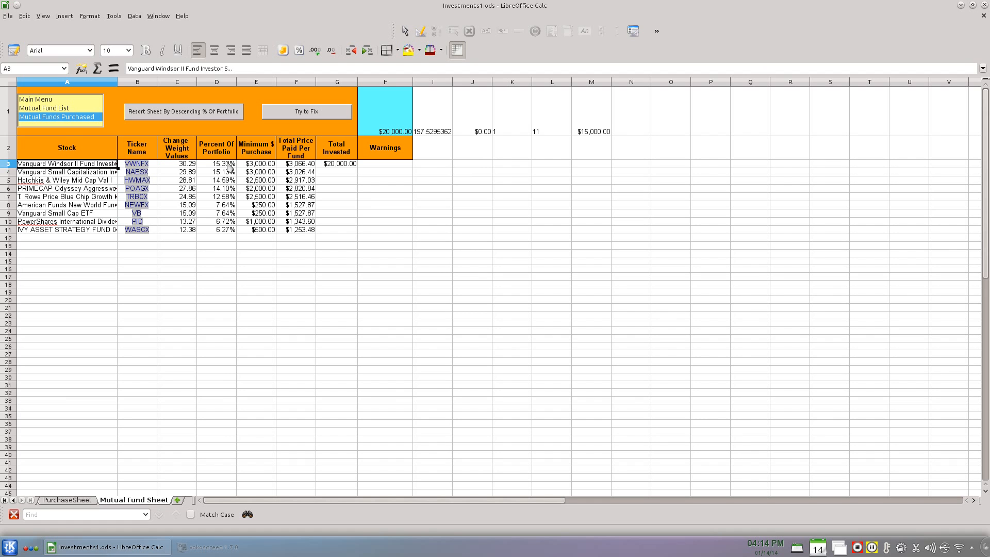
click(230, 167)
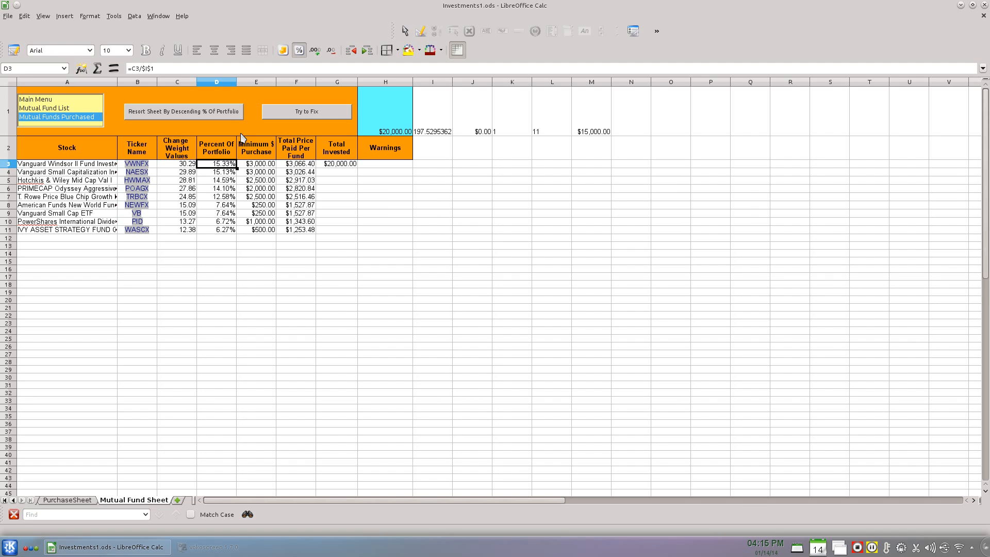
Go to the Mutual Fund List sheet and review the standard filter criteria from the Total Return column without changing them.
click(62, 110)
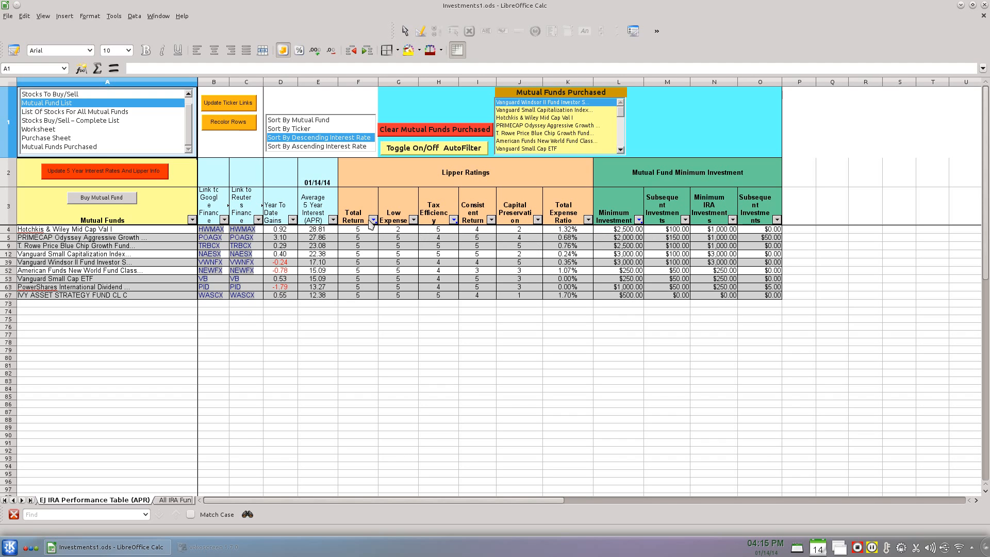
click(373, 220)
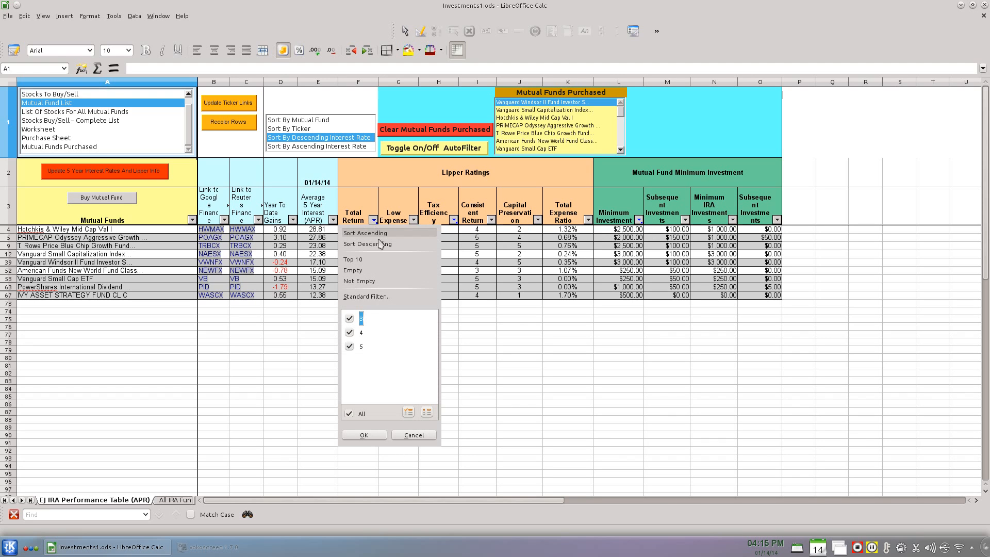
click(387, 298)
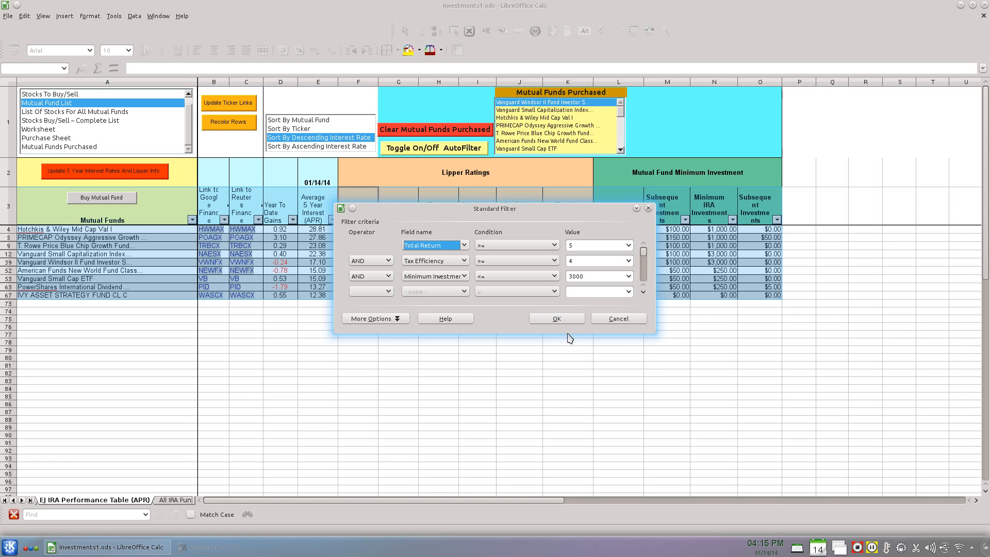
click(619, 318)
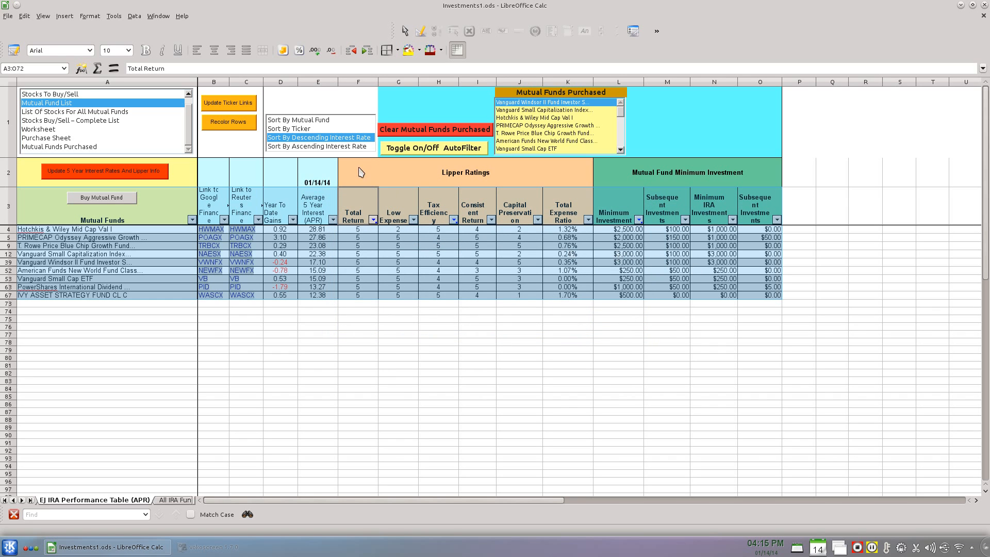
Clear all purchased mutual funds, and inspect the Hotchkis & Wiley fund's minimum investment and minimum IRA investment in L4 and N4.
click(453, 133)
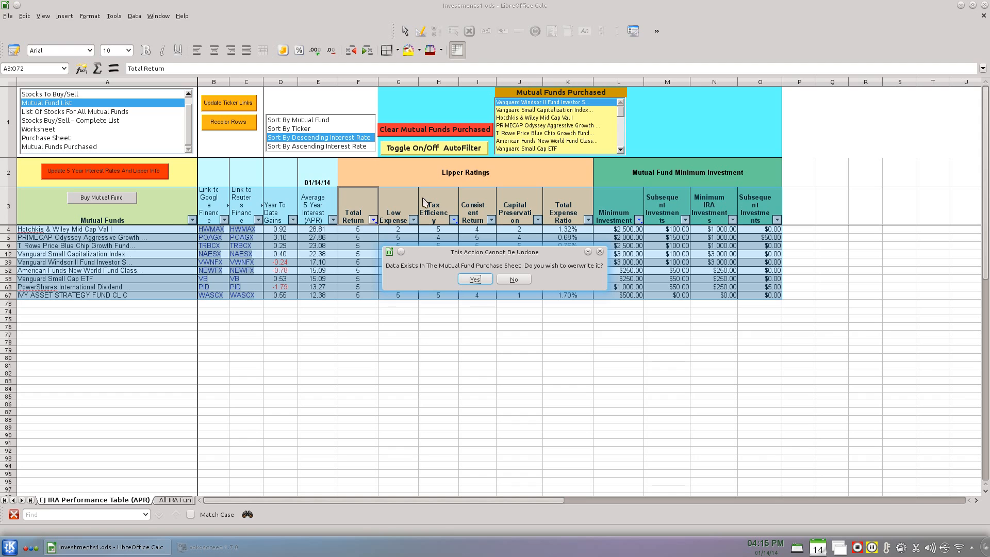
click(476, 280)
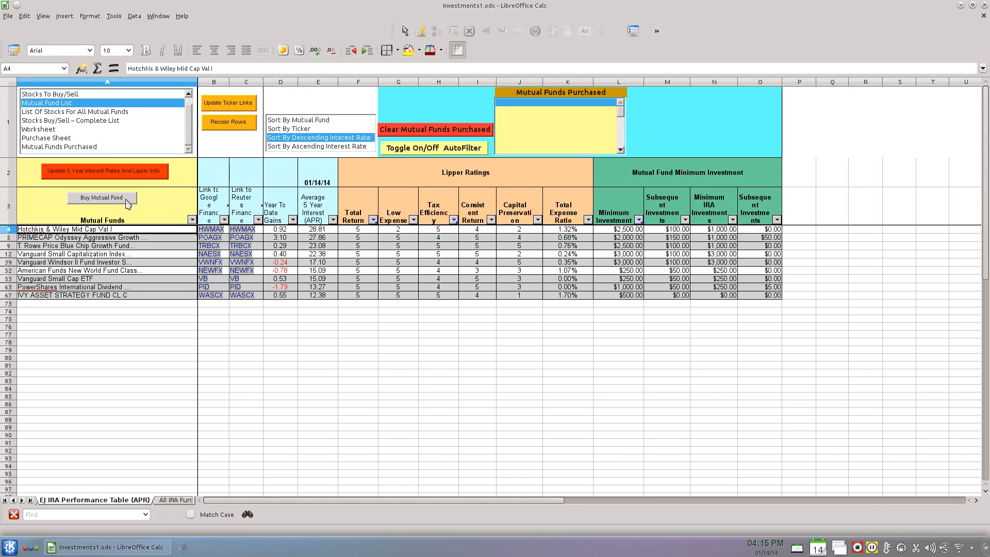
click(624, 230)
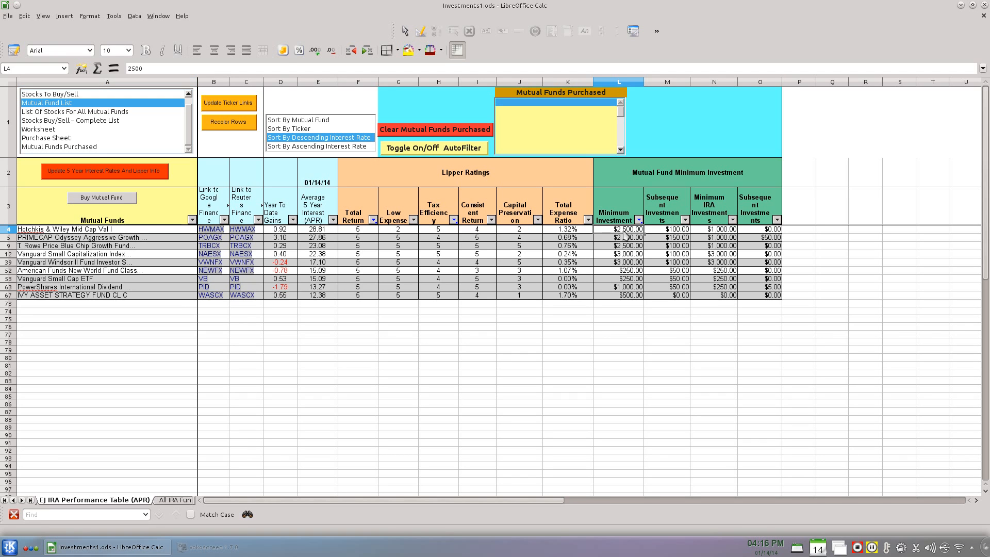
click(709, 230)
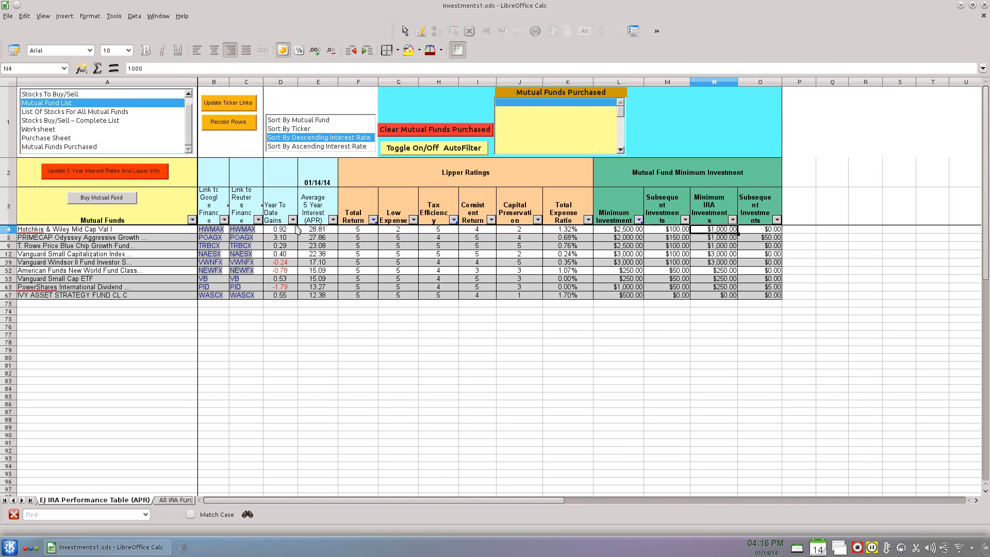
Buy the Hotchkis & Wiley Mid Cap Val I fund from cell E4 as an IRA investment with 10,000 to invest.
click(312, 232)
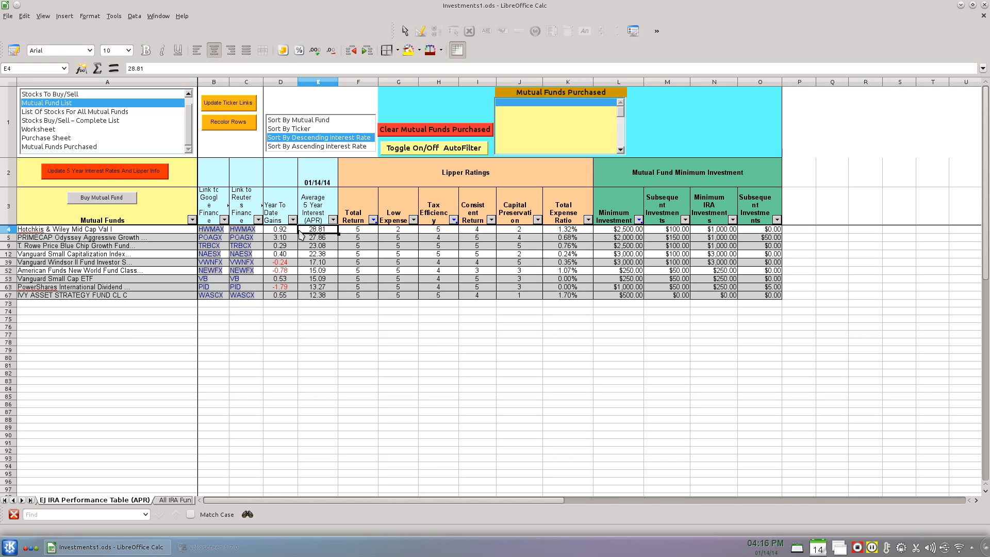
click(124, 199)
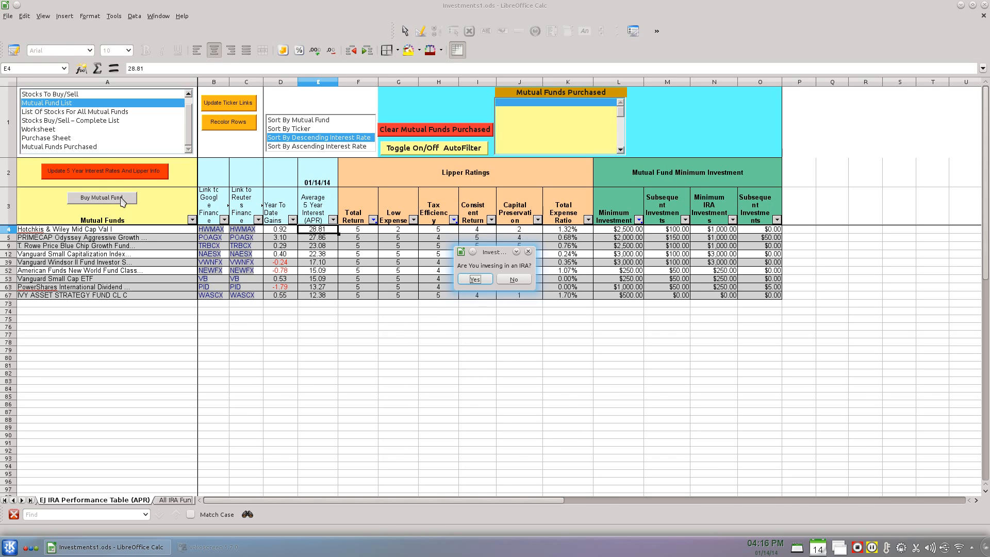
click(469, 279)
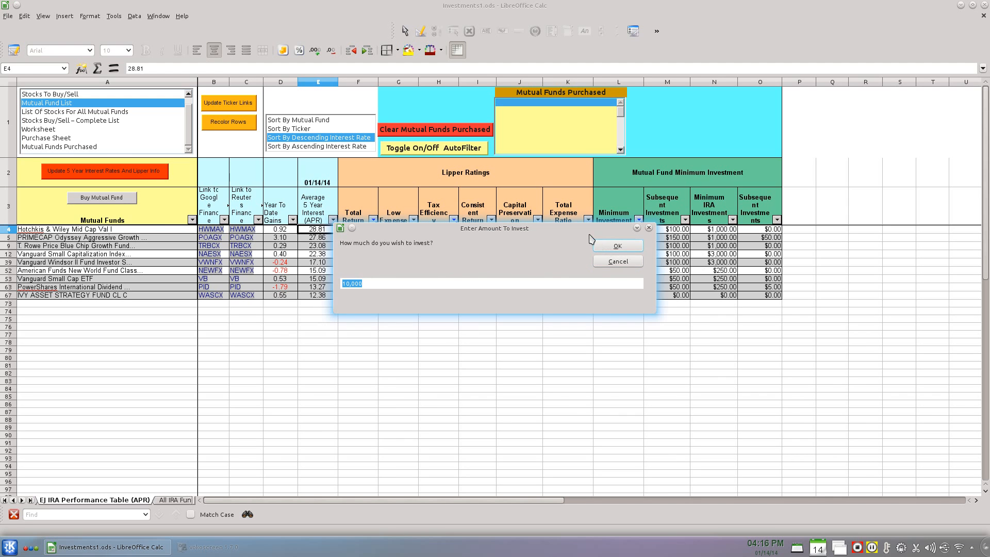
click(605, 247)
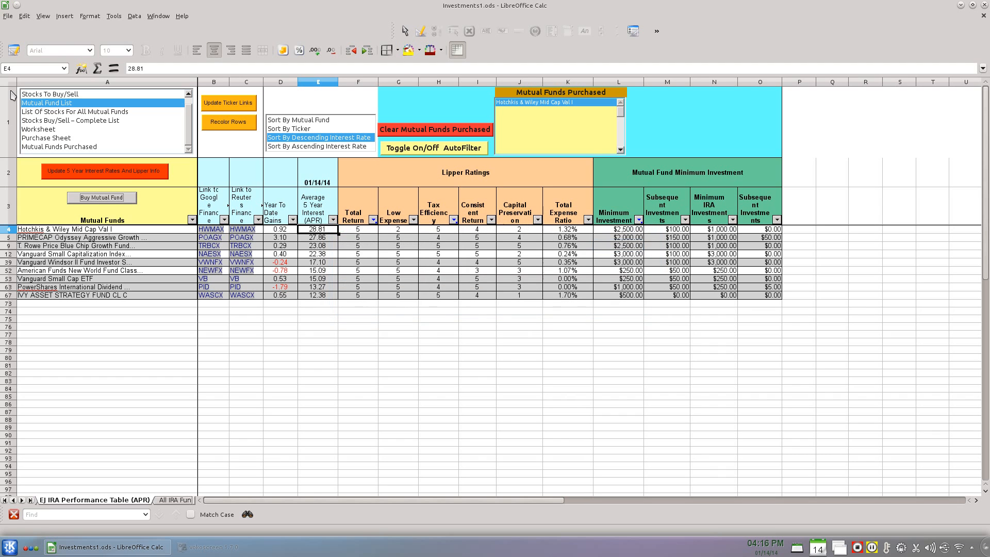
Buy the remaining filtered funds one after another, from PRIMECAP Odyssey Aggressive Growth down to IVY Asset Strategy Fund.
key(Down)
click(102, 198)
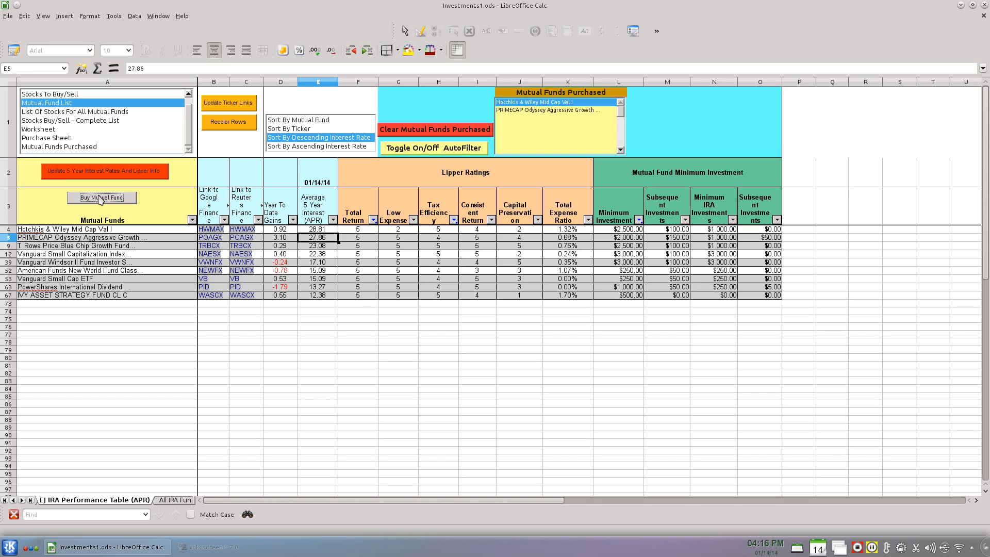
click(100, 198)
click(100, 199)
click(101, 198)
click(100, 198)
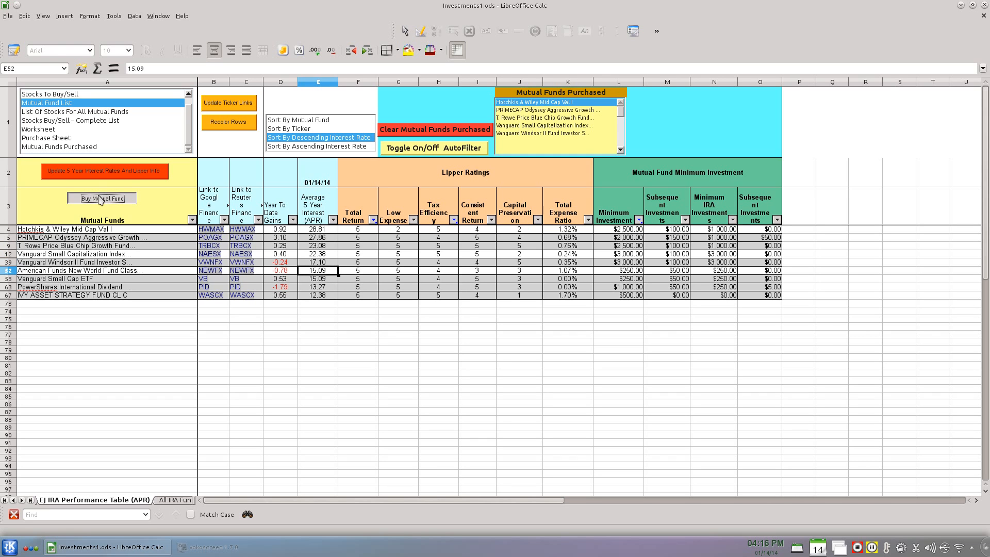
click(100, 198)
click(100, 197)
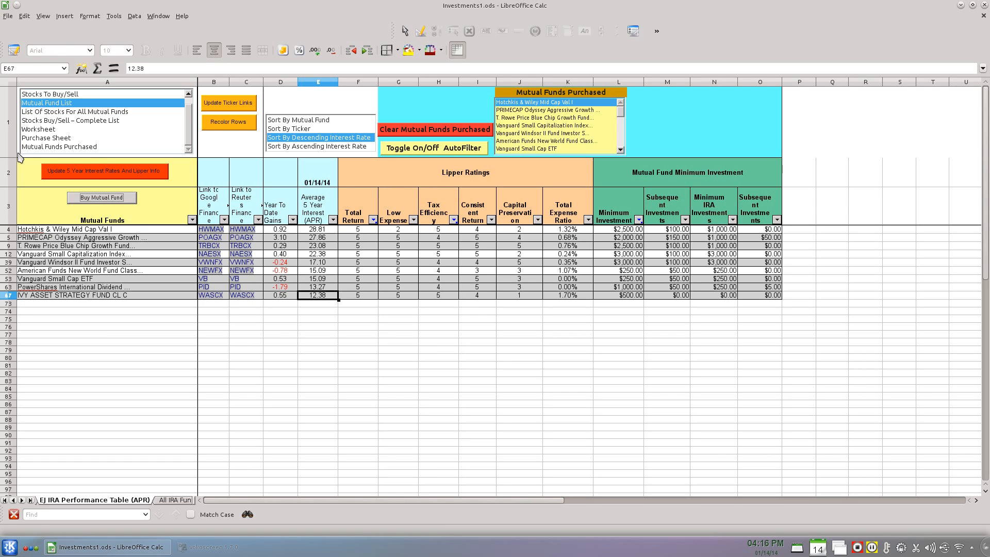
On the Mutual Funds Purchased sheet, delete the Vanguard Windsor II Fund row and fix the weight of the remaining unaffordable fund.
click(54, 147)
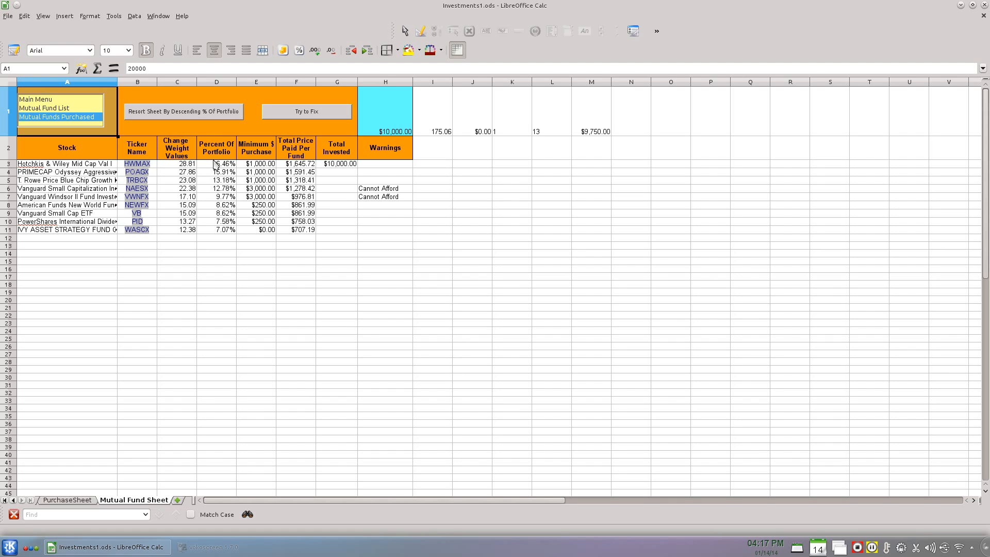
click(312, 201)
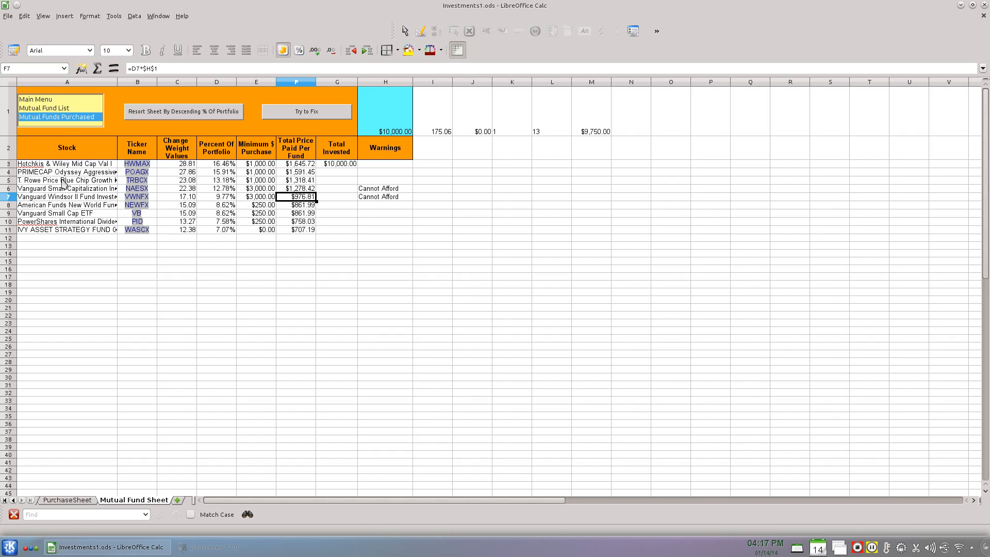
right_click(5, 197)
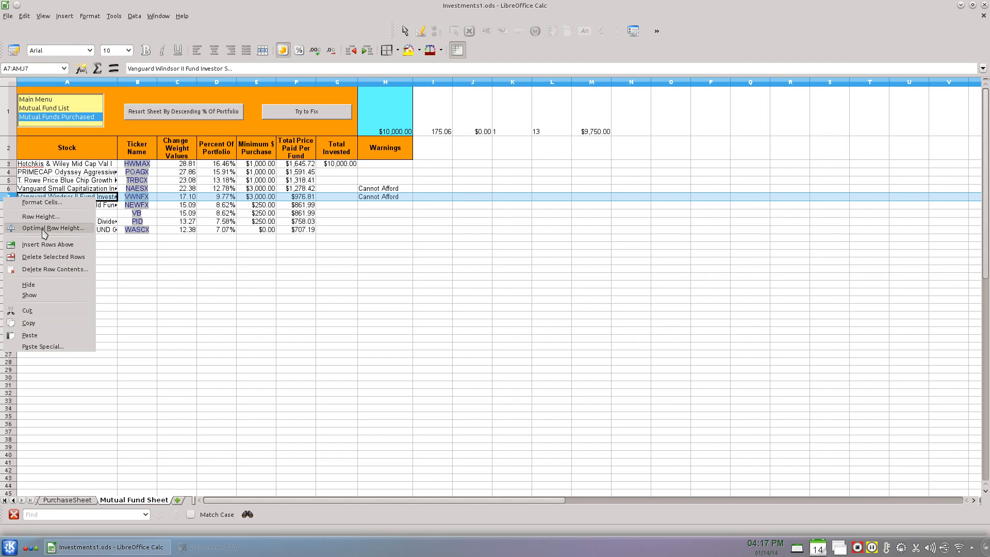
click(21, 257)
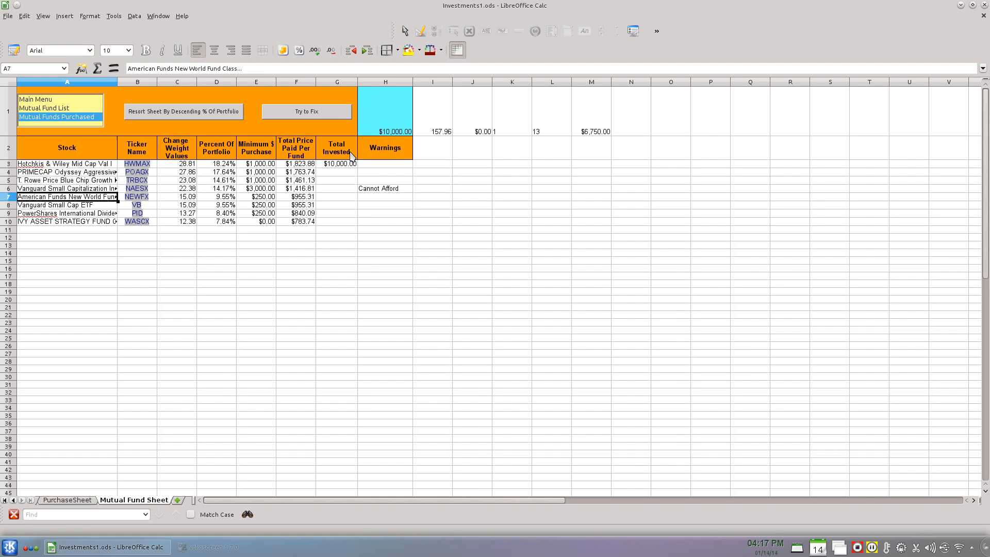
click(324, 118)
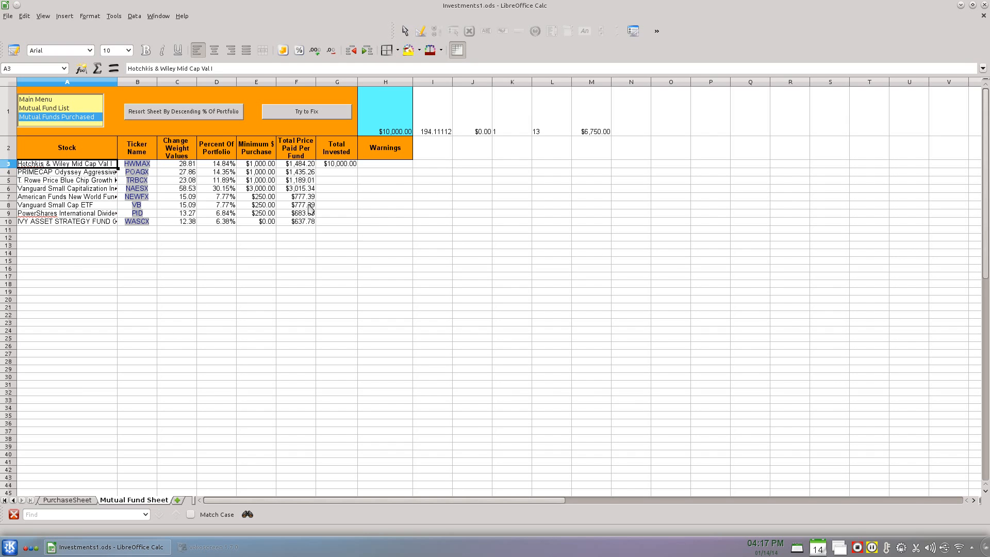
Inspect the weight, portfolio percentage, minimum purchase, price paid and total invested cells C3, D3, E4, F3 and G3.
click(172, 164)
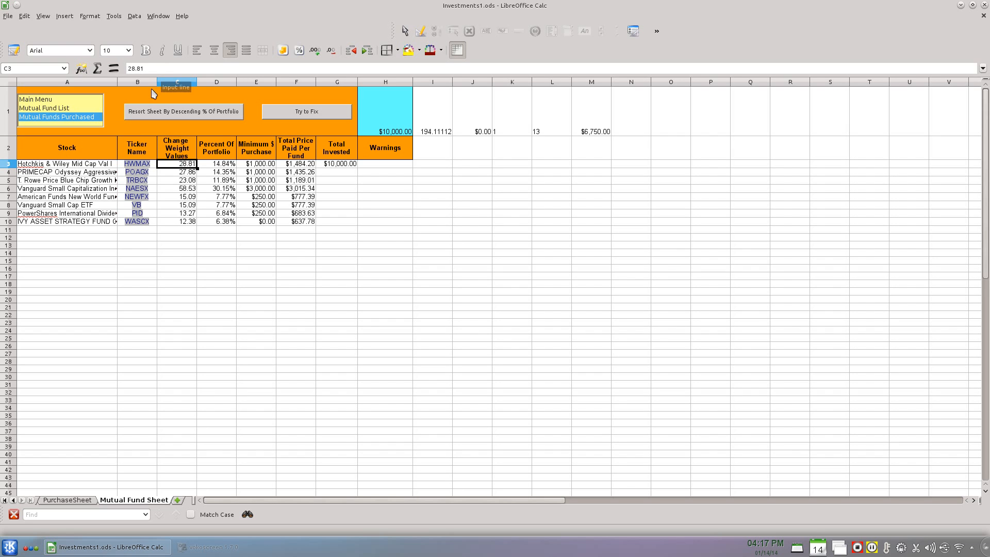
click(226, 167)
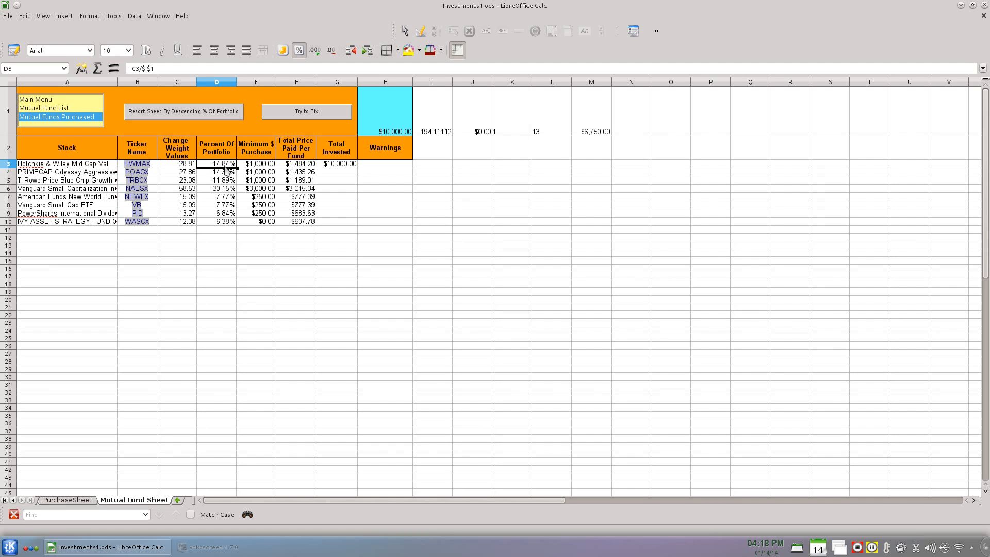
click(275, 173)
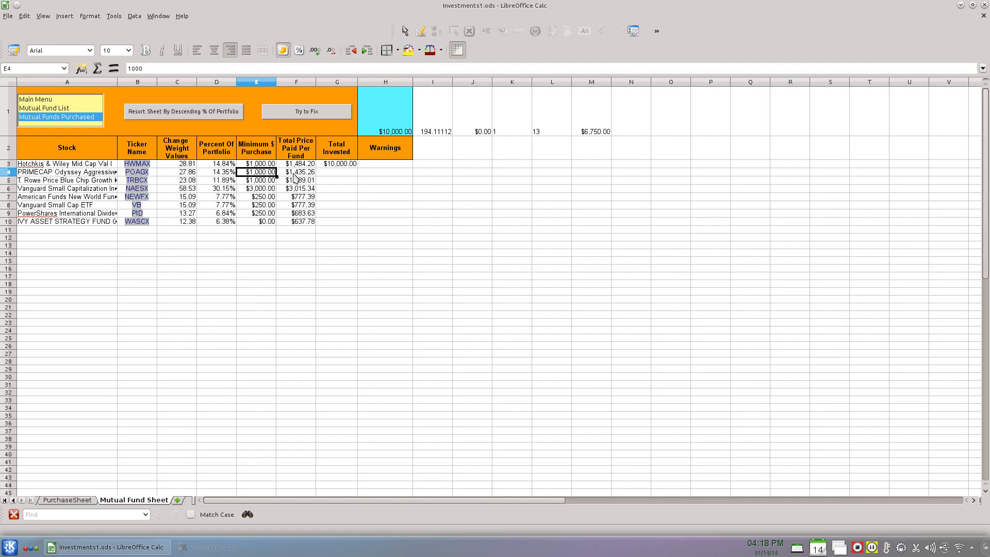
click(294, 165)
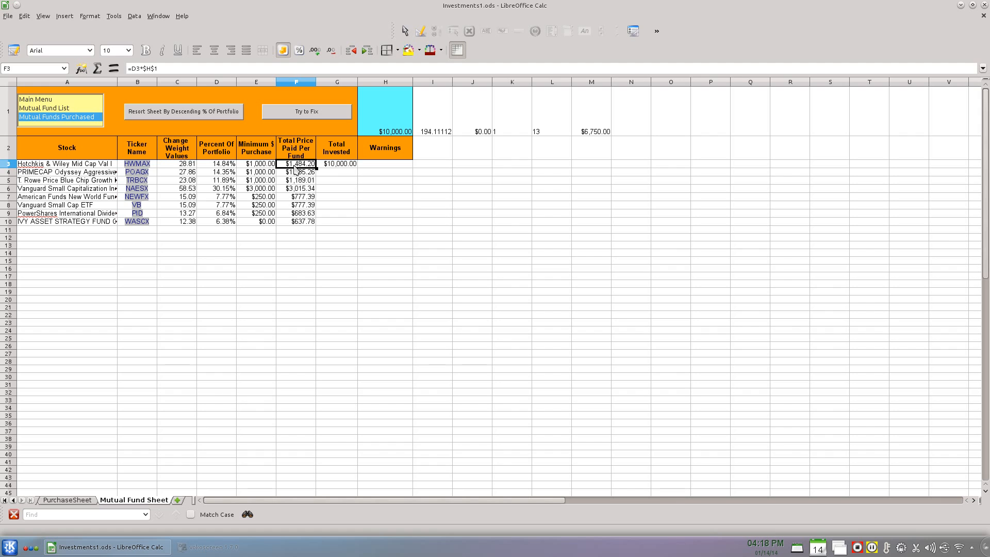
click(330, 170)
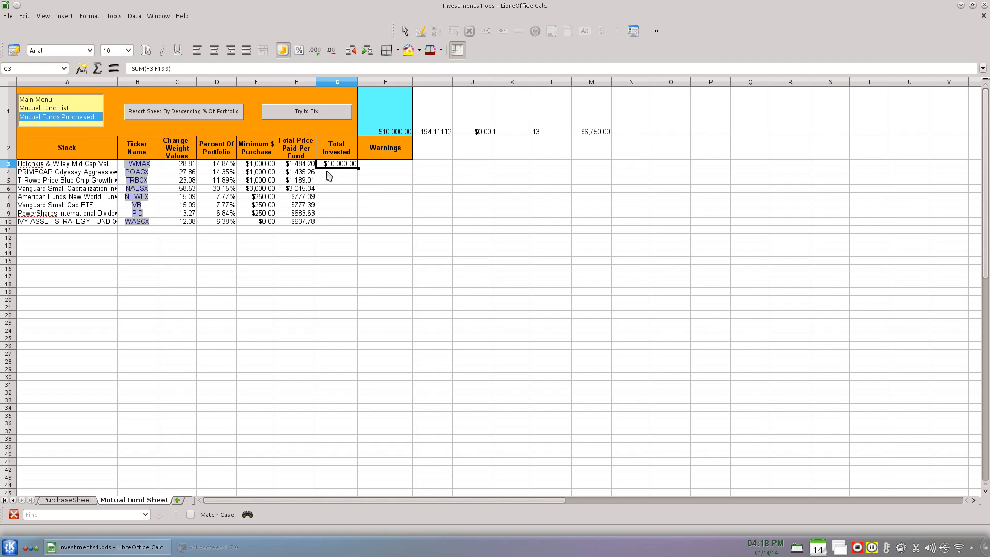
Delete the Hotchkis & Wiley Mid Cap Val I cells A3:F3, shifting the cells below up.
click(69, 166)
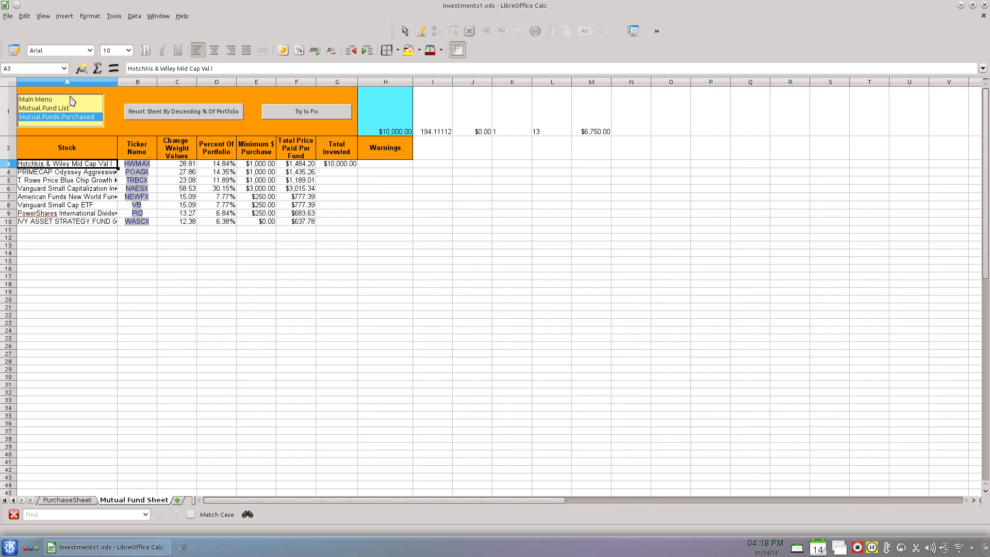
key(shift+Right)
key(shift+Right)
key(shift+Right)
key(shift+Right)
key(shift+Right)
key(shift+Right)
key(shift+Left)
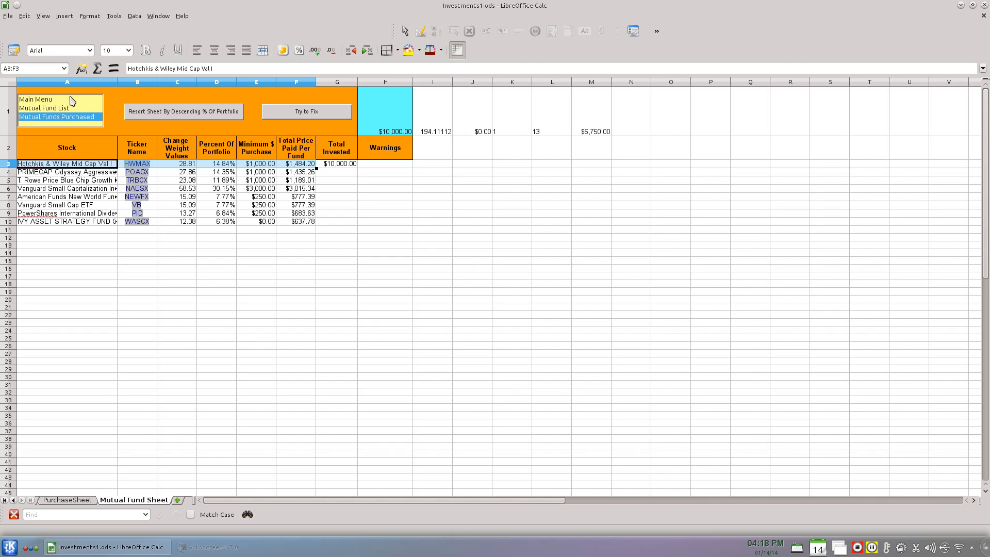
right_click(301, 167)
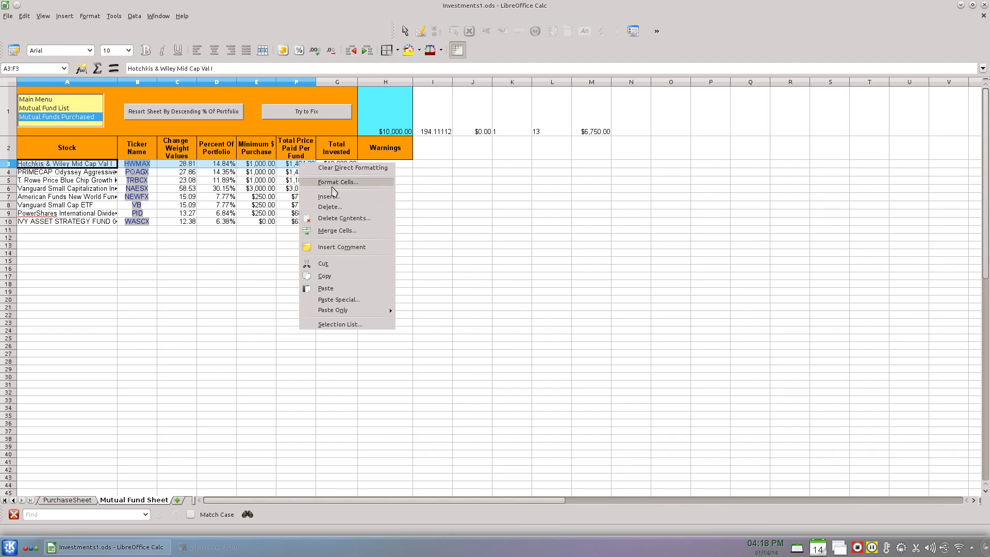
click(336, 207)
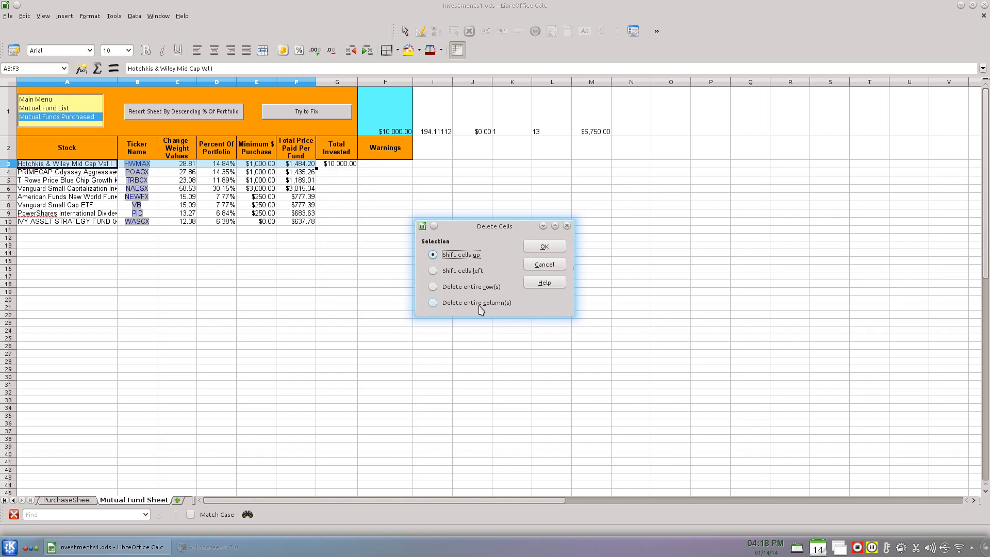
click(543, 250)
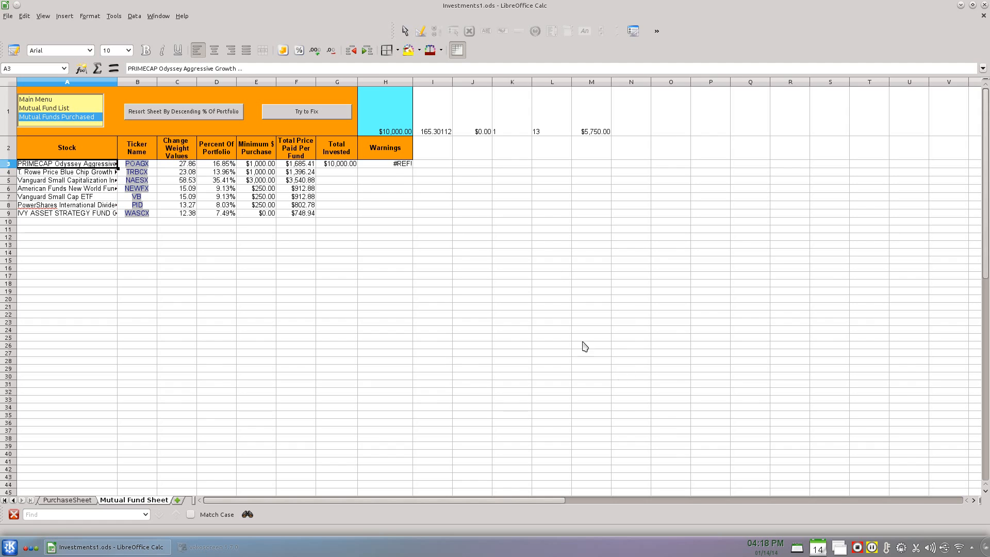
Inspect the warning formula in cell H3 and try to fix the purchases again.
click(397, 165)
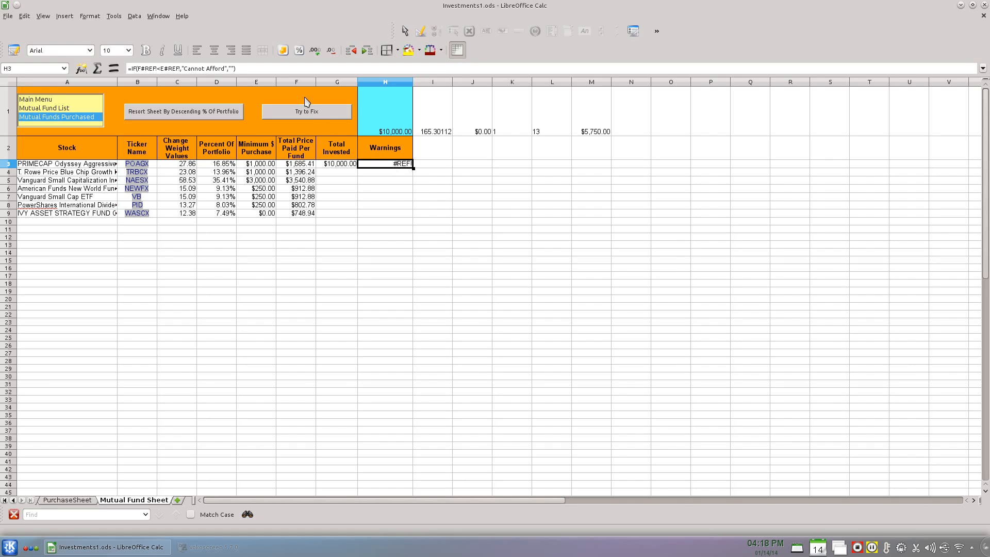
click(309, 113)
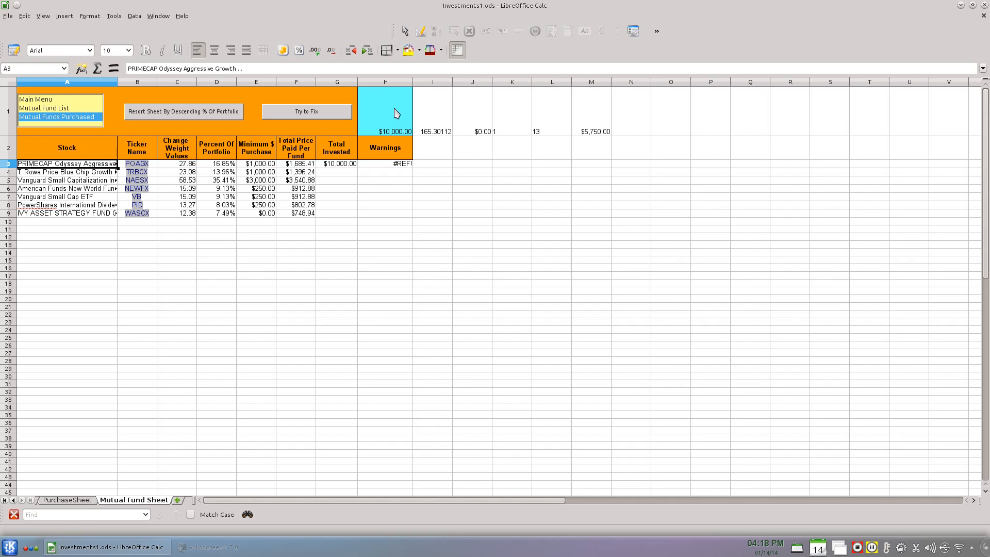
Inspect cell L1 and the sum of minimum purchases in M1, and return to the Mutual Fund List sheet.
click(482, 126)
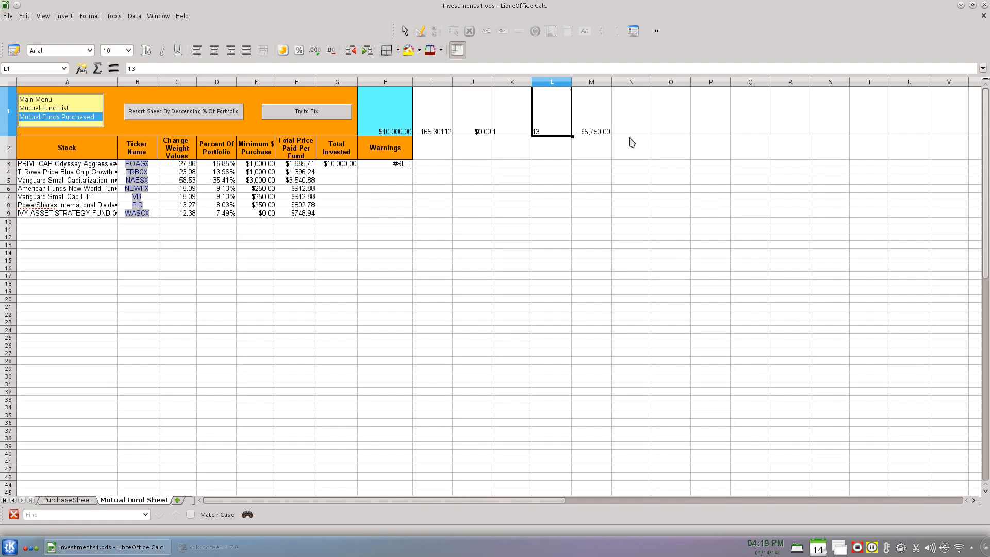
click(585, 126)
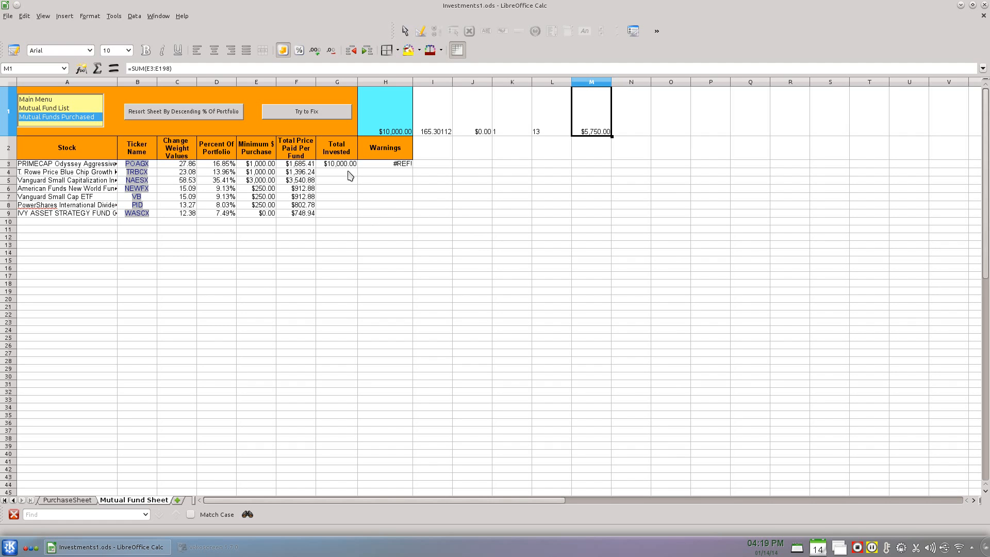
scroll(367, 188, down, 5)
scroll(367, 188, up, 5)
click(82, 109)
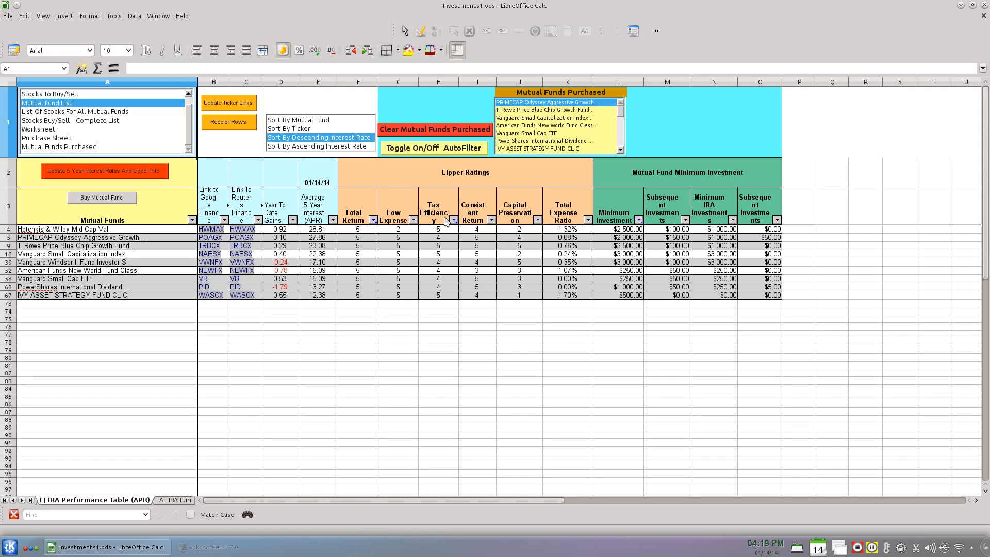
Add a fourth AND criterion, Low Expense greater than 3, to the mutual fund list's Standard Filter and apply it.
click(413, 220)
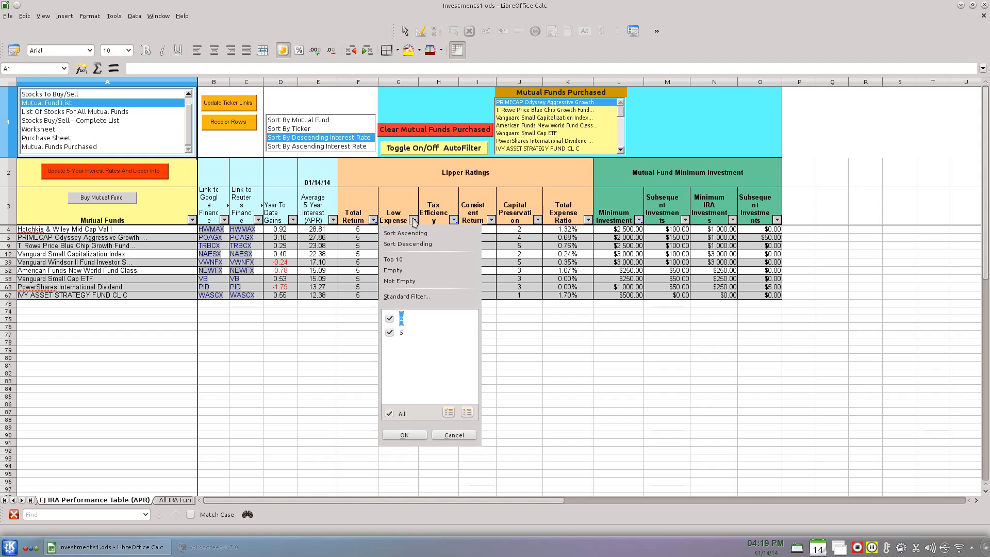
click(415, 296)
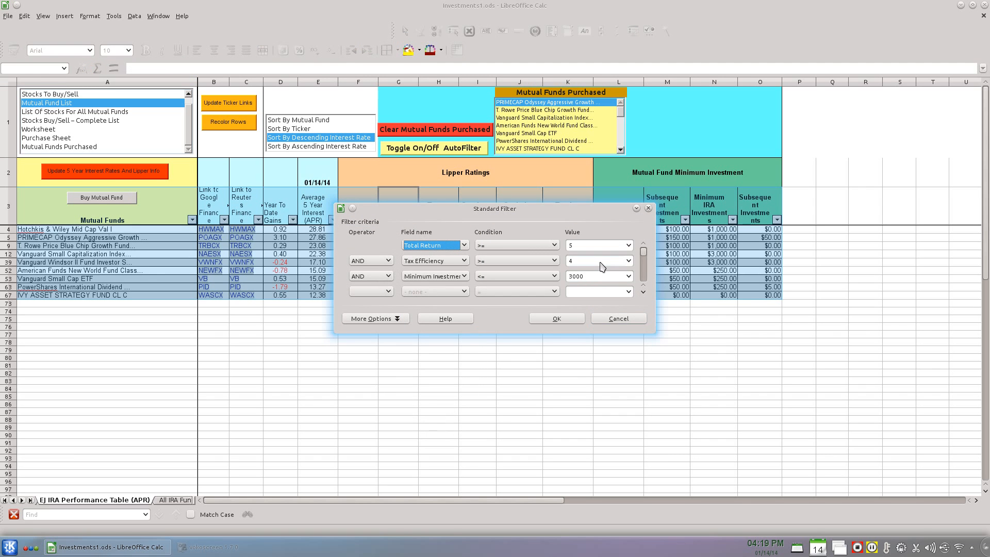
click(391, 292)
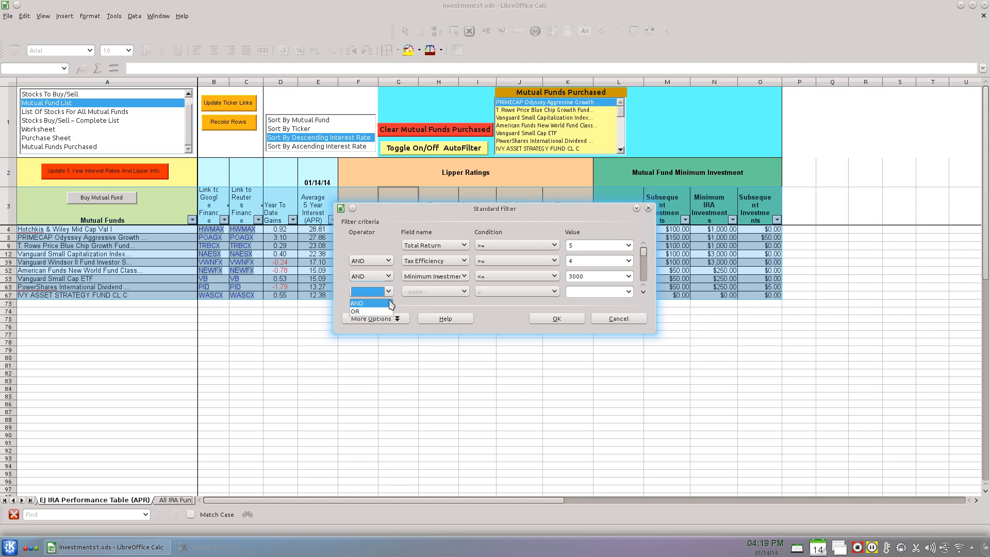
click(389, 304)
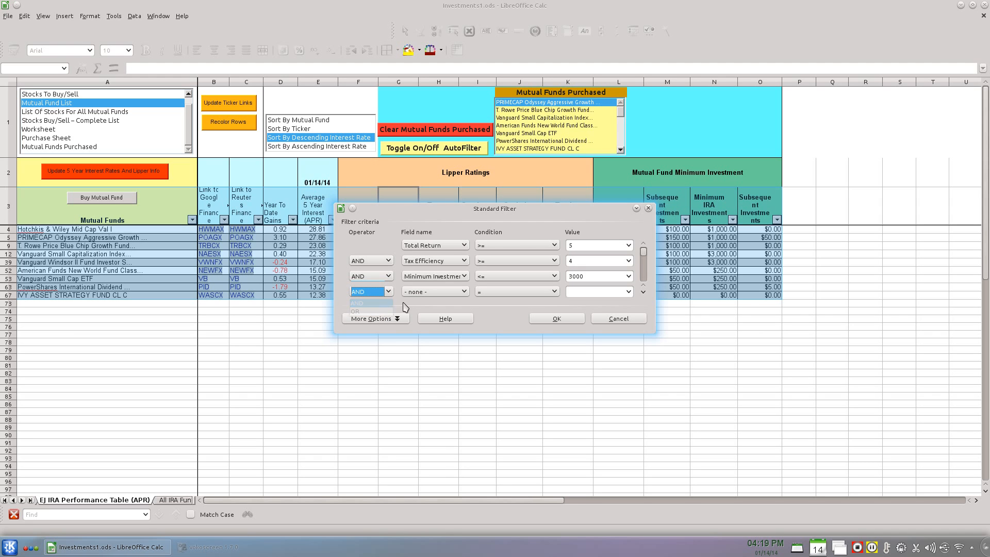
click(462, 292)
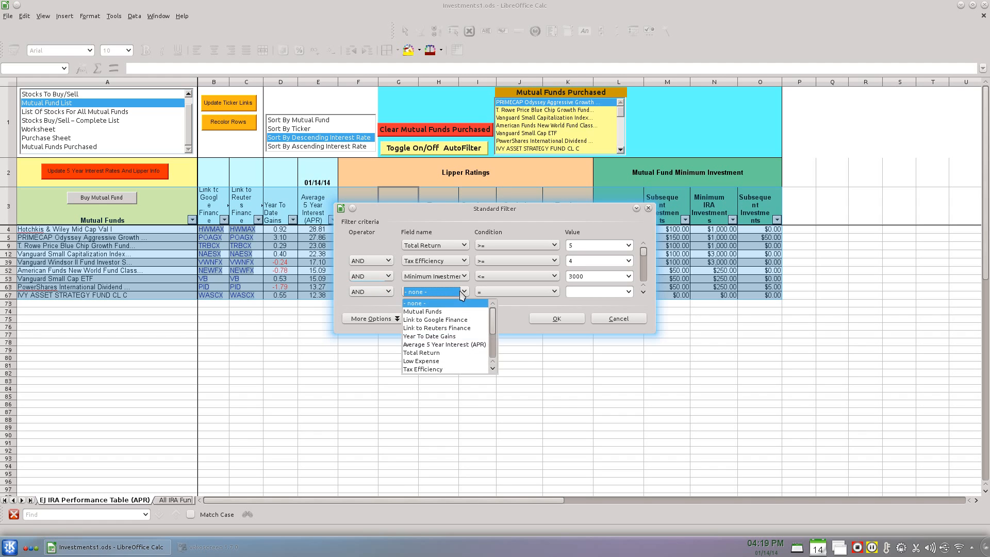
click(461, 363)
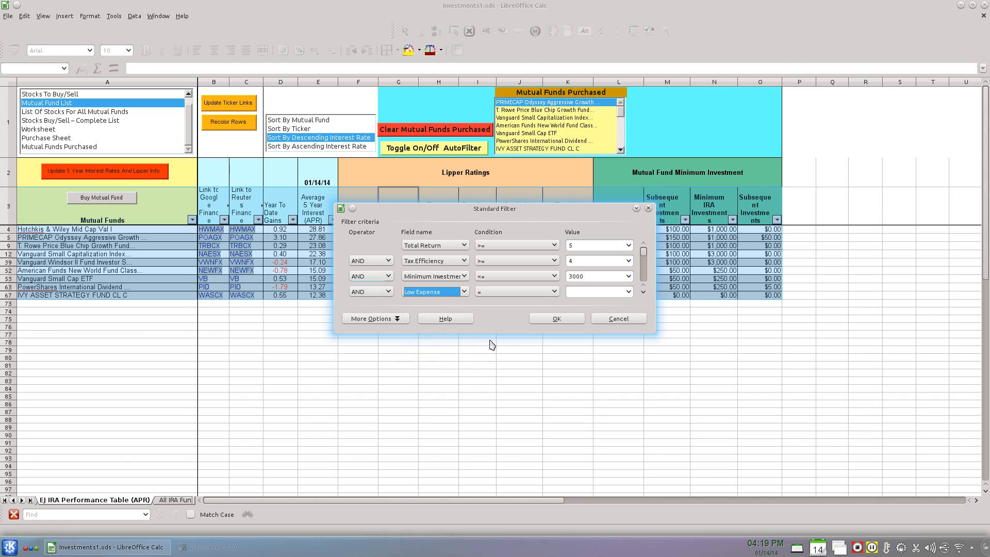
click(556, 294)
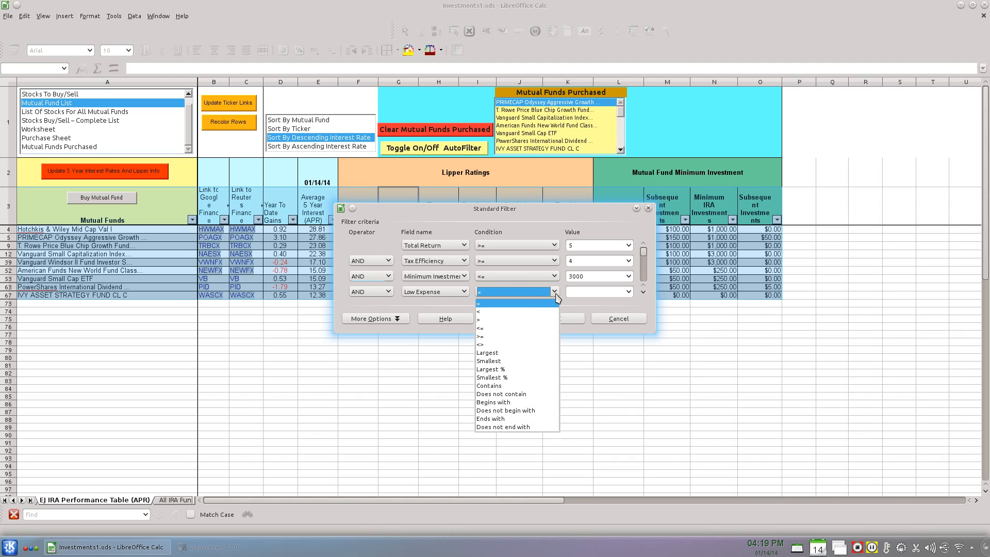
click(534, 324)
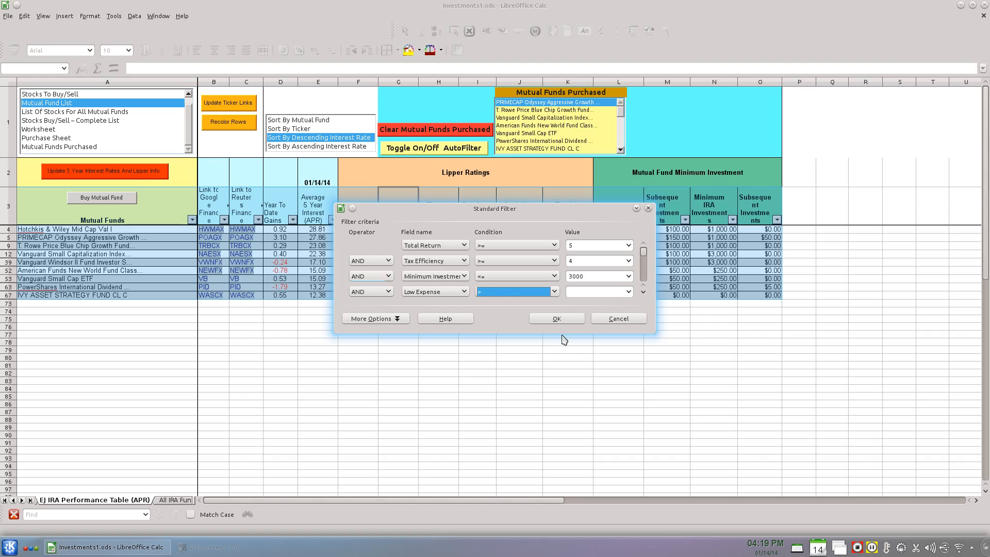
click(595, 292)
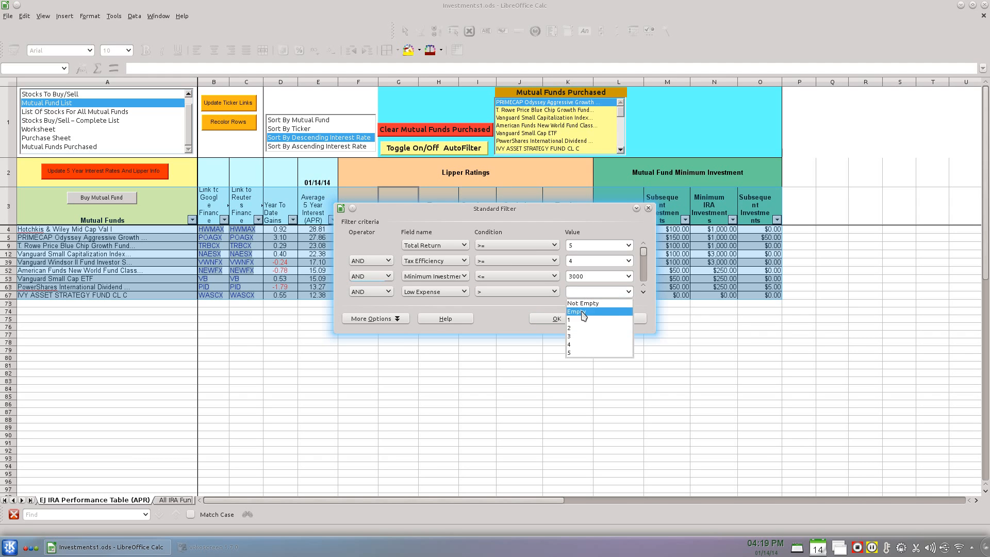
click(589, 338)
click(552, 319)
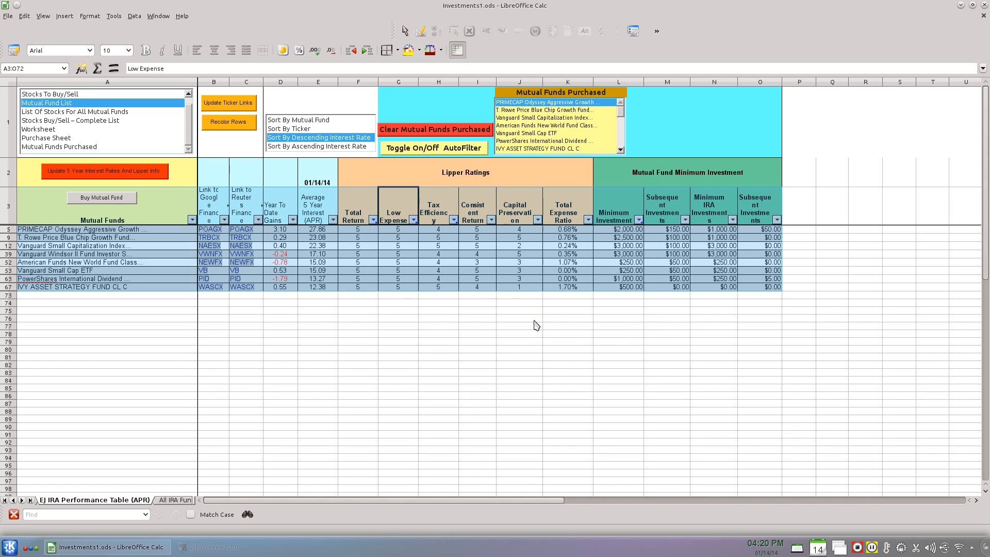
Clear the purchased mutual funds, agreeing to overwrite the existing data in the Mutual Fund Purchase Sheet.
click(422, 132)
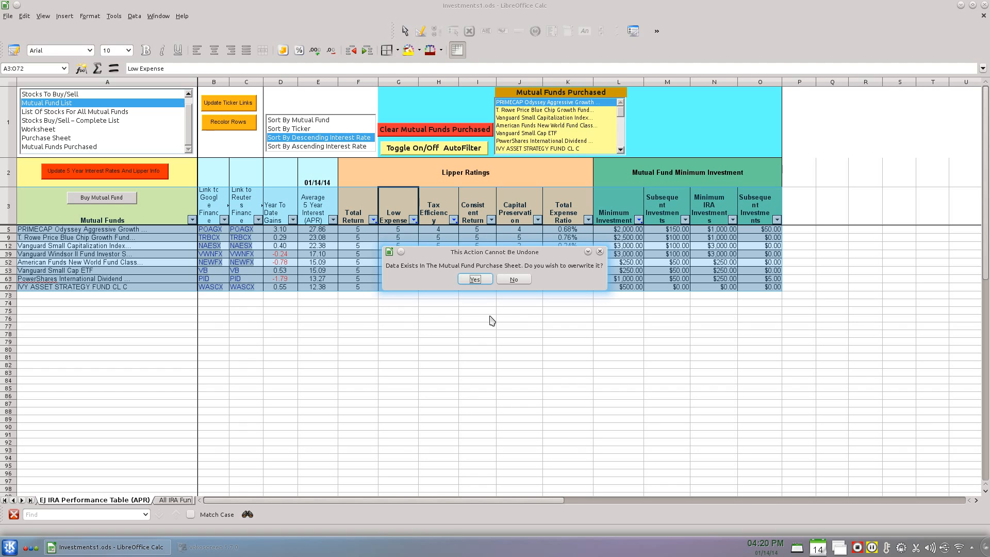
click(475, 278)
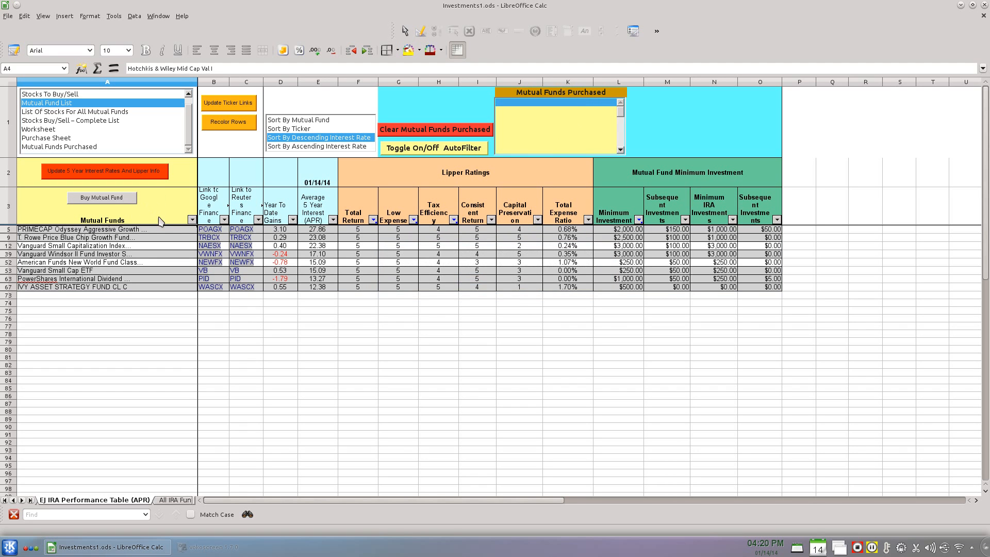
click(312, 232)
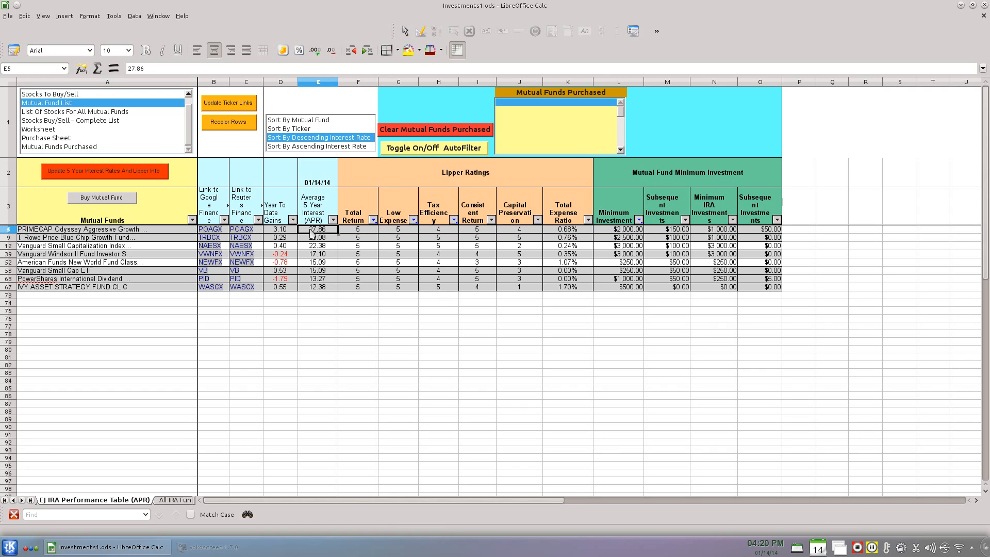
click(102, 196)
click(109, 200)
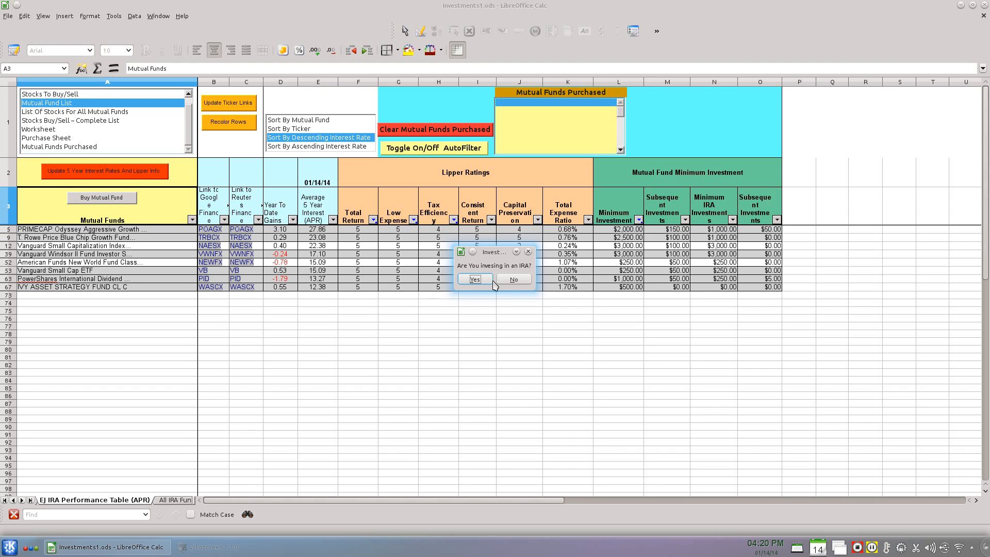
click(513, 280)
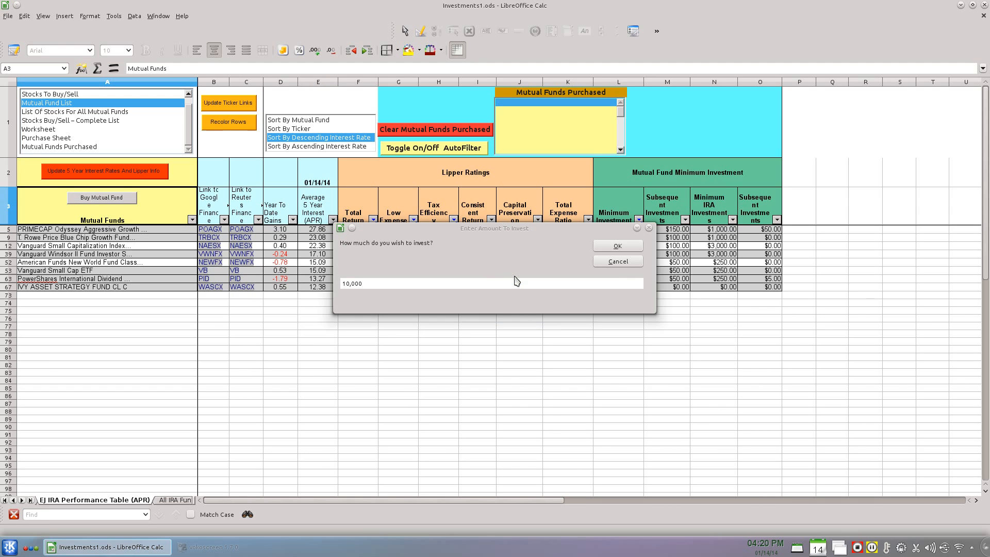
click(630, 262)
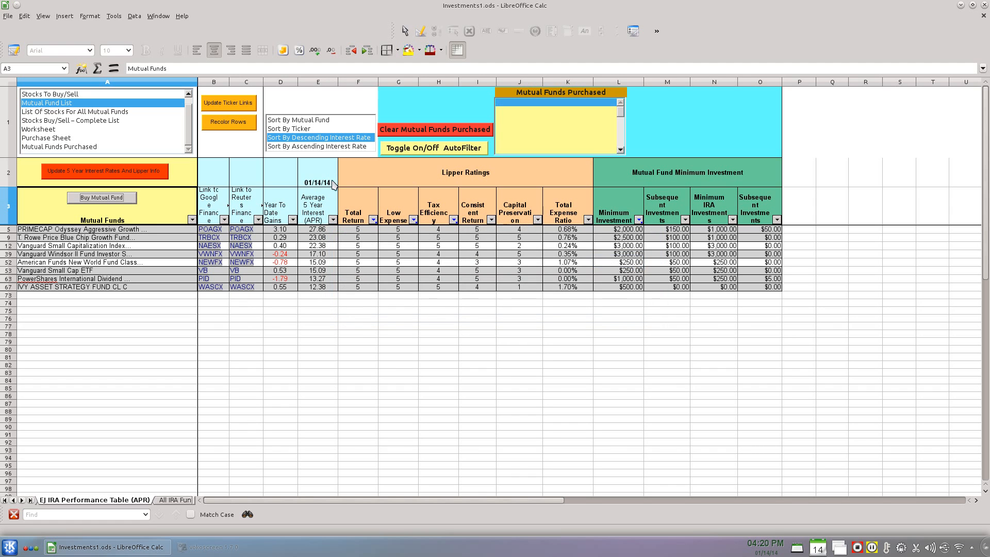
click(128, 198)
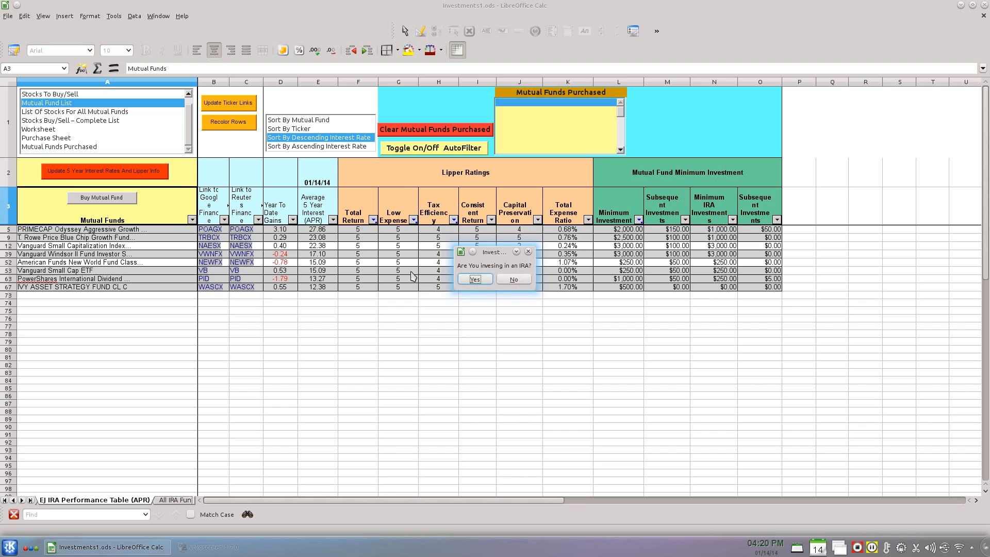
click(475, 279)
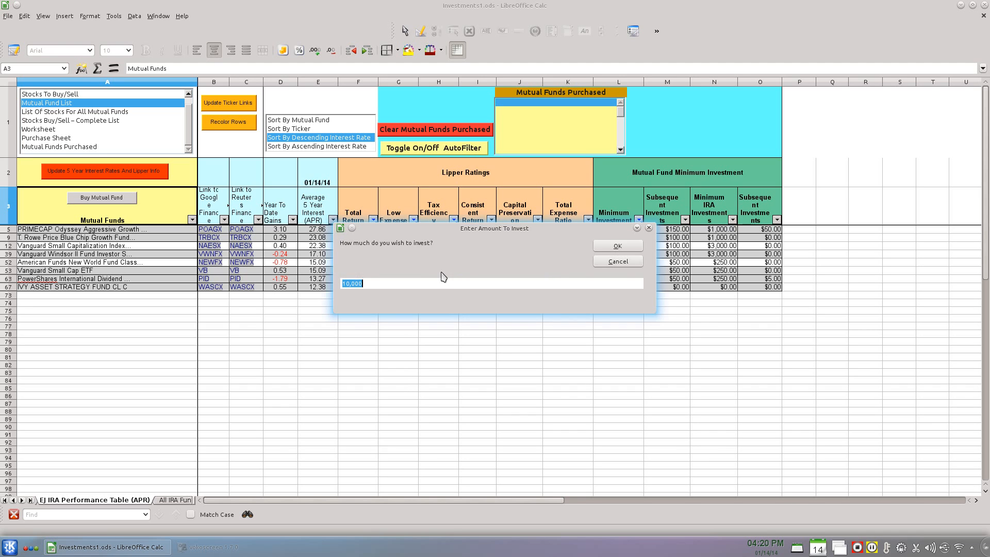
click(617, 246)
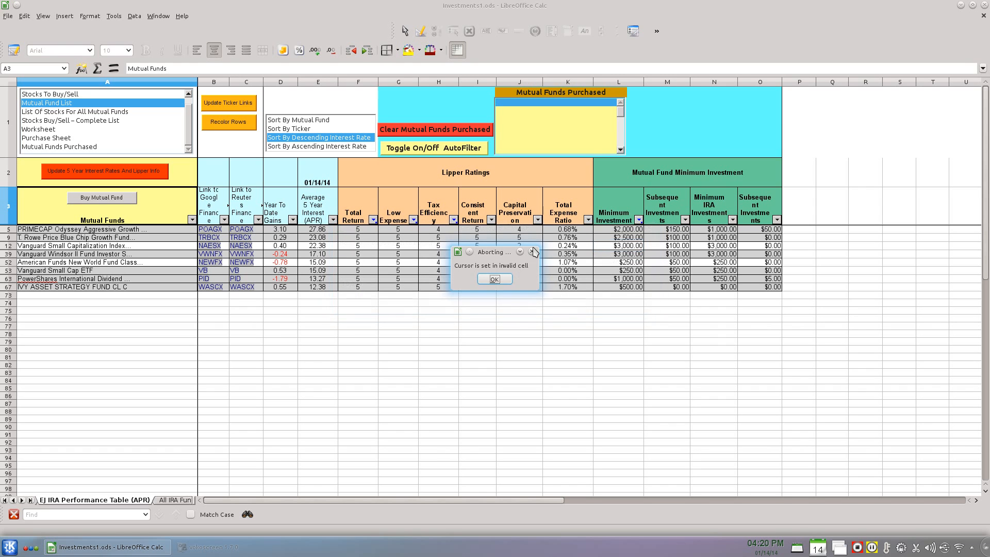
click(494, 281)
Buy the PRIMECAP Odyssey Aggressive Growth fund from cell E5 as an IRA investment with 10,000 to invest.
click(316, 232)
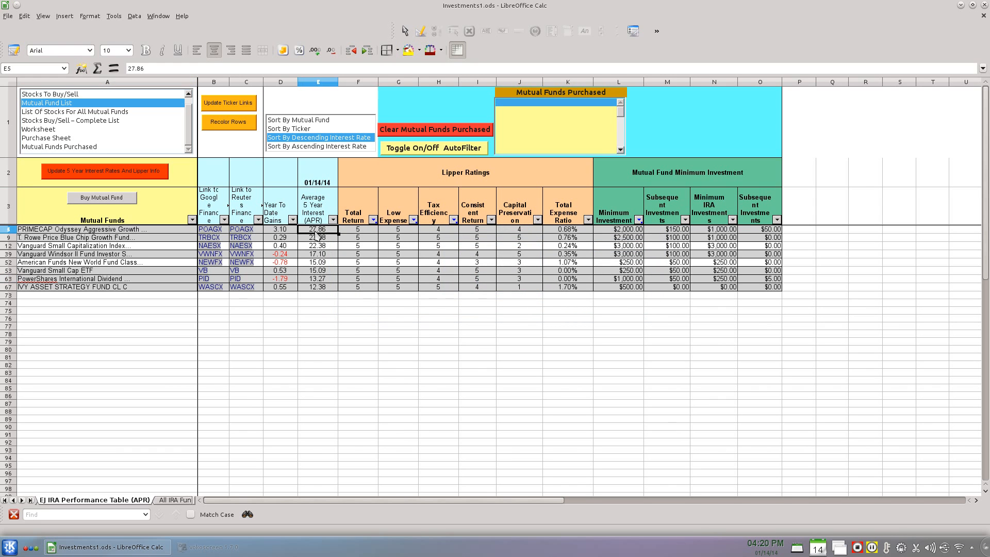
click(121, 200)
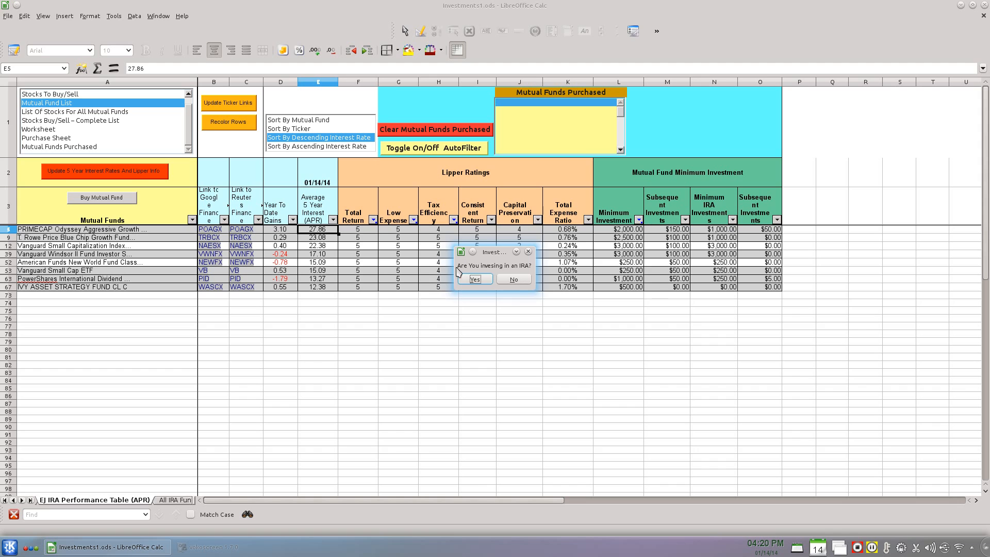
click(475, 279)
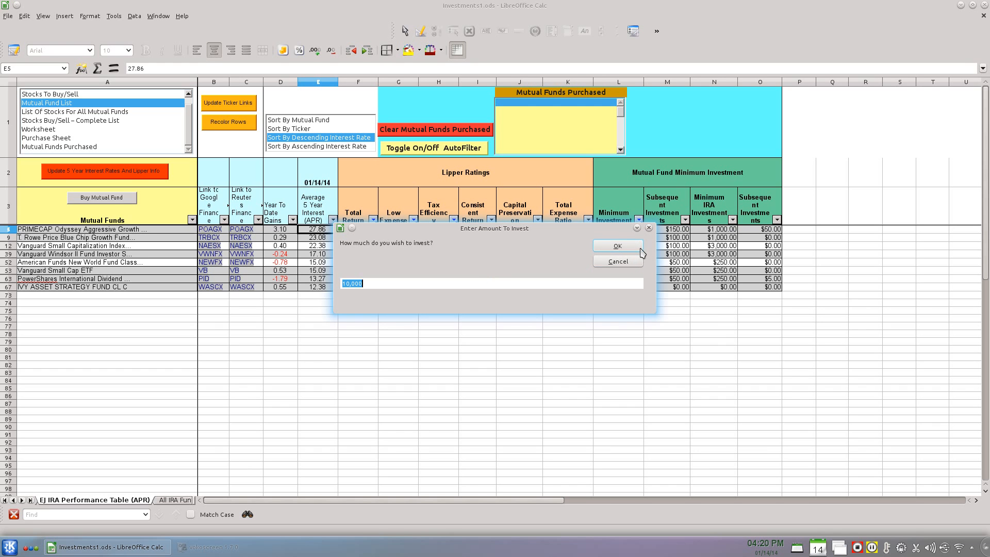
click(640, 249)
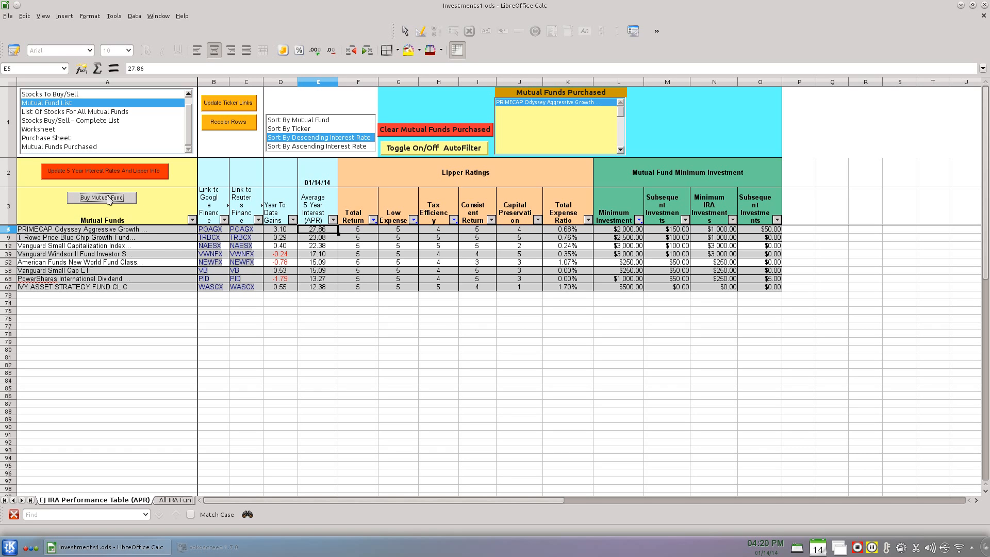
Buy the remaining filtered funds one after another, from T. Rowe Price Blue Chip Growth Fund down to IVY ASSET STRATEGY FUND CL C.
click(310, 239)
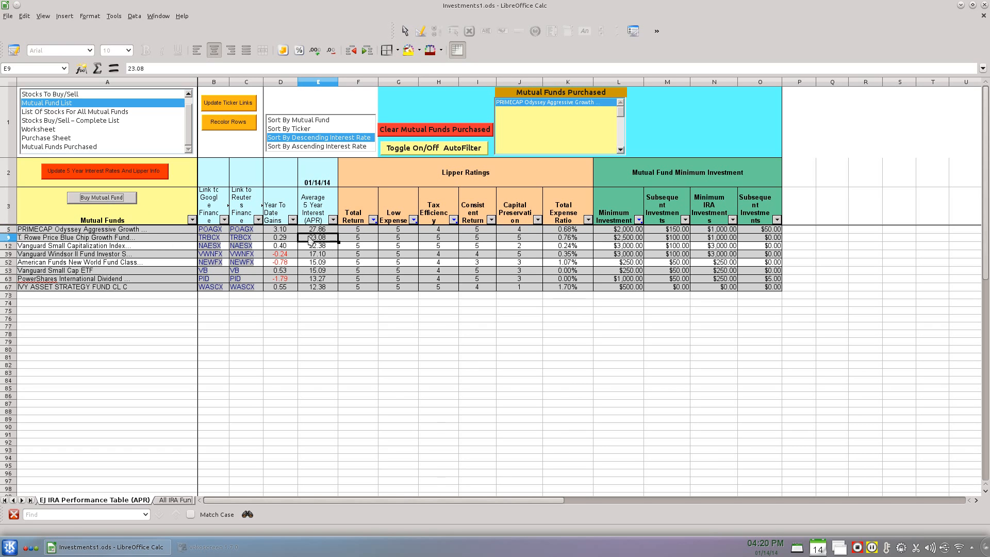
click(115, 198)
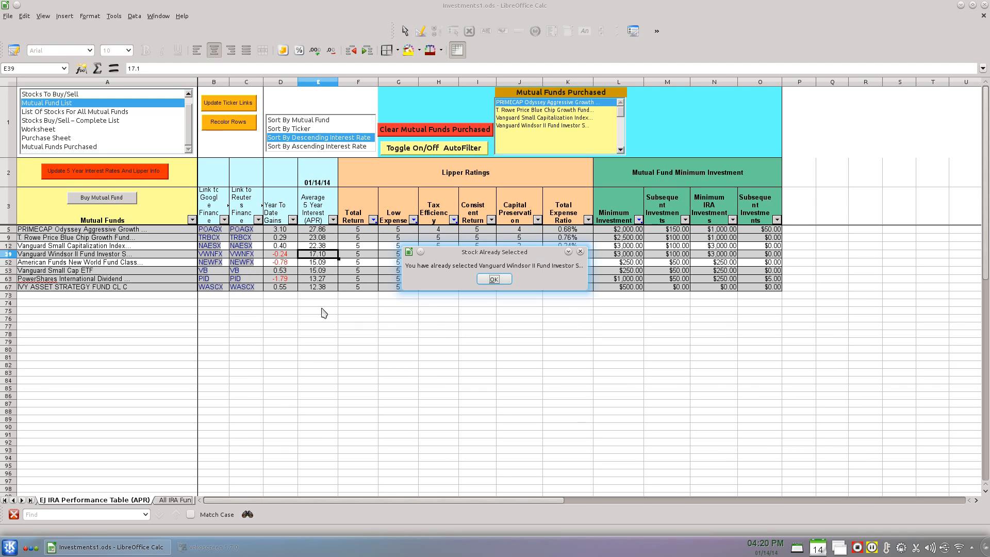
click(493, 279)
click(135, 198)
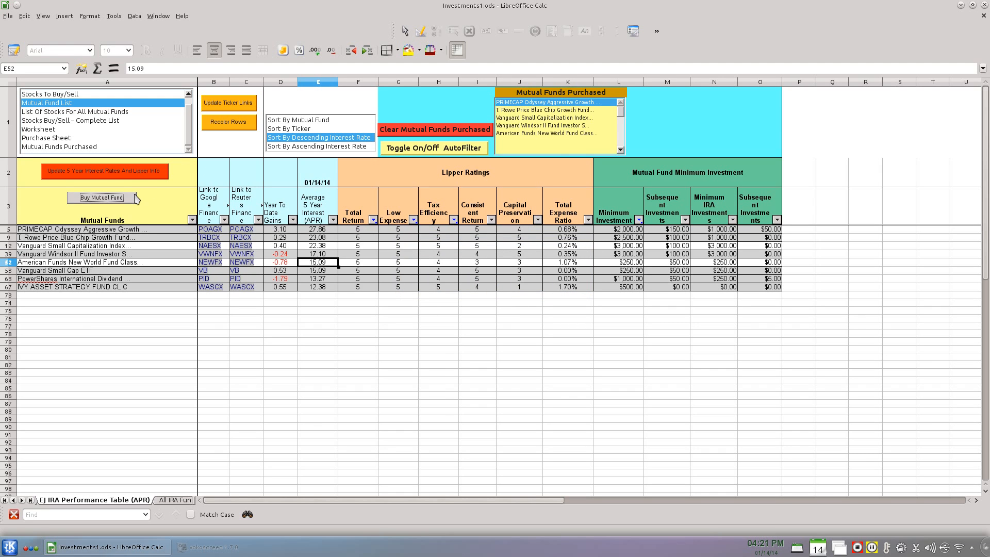
click(136, 198)
click(136, 198)
click(136, 198)
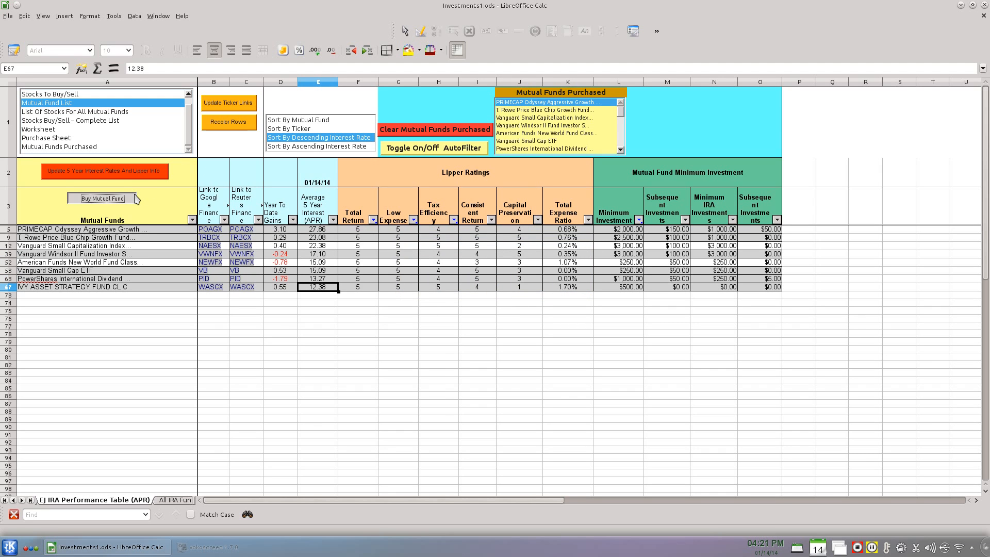
Run Try to Fix on the Mutual Funds Purchased sheet and return to the Mutual Fund List sheet.
click(42, 147)
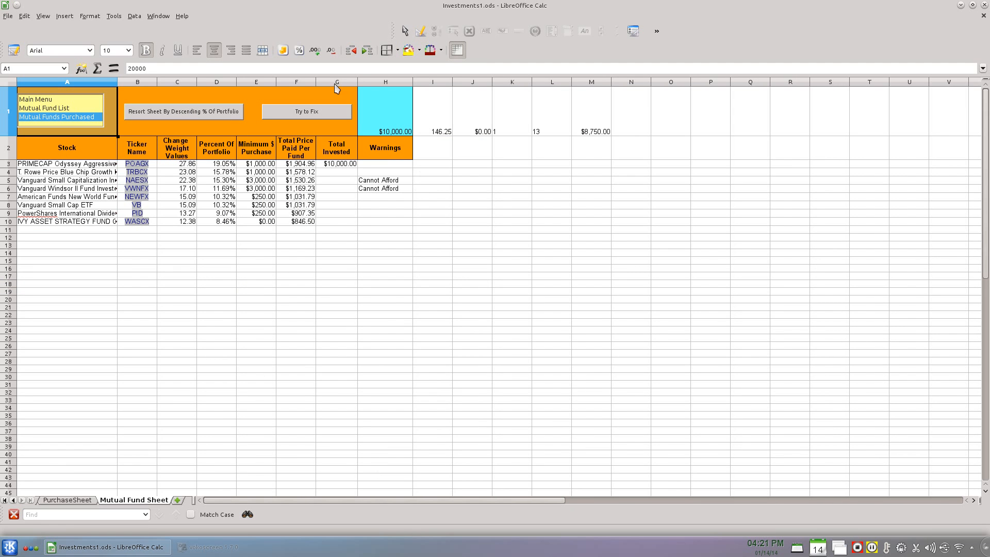
click(311, 113)
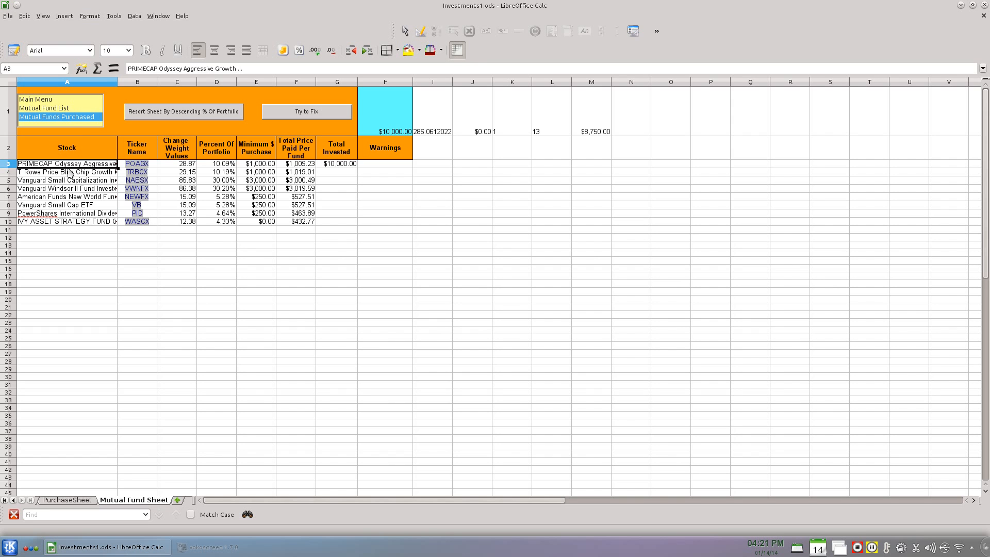
click(75, 109)
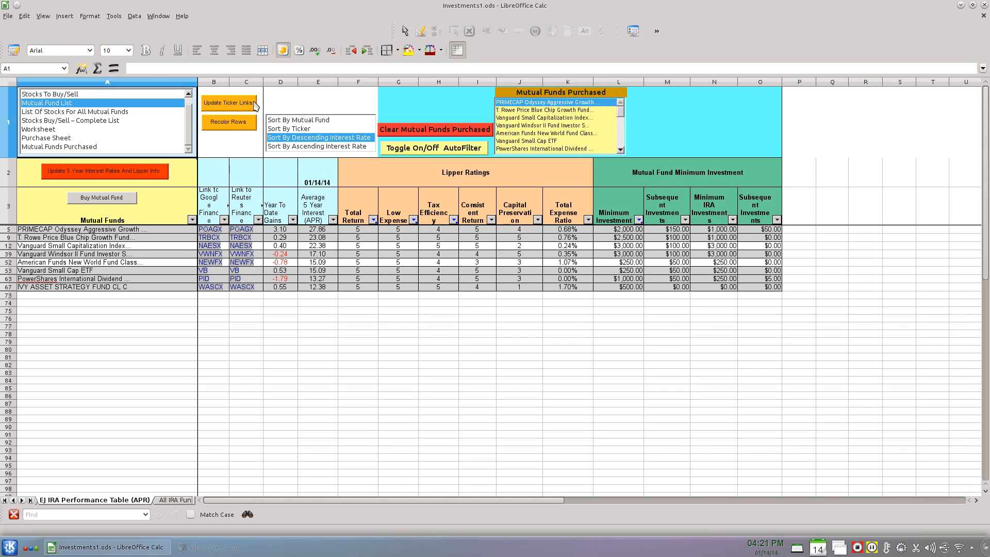
Recolor the rows of the mutual fund list and toggle its AutoFilter off.
click(246, 128)
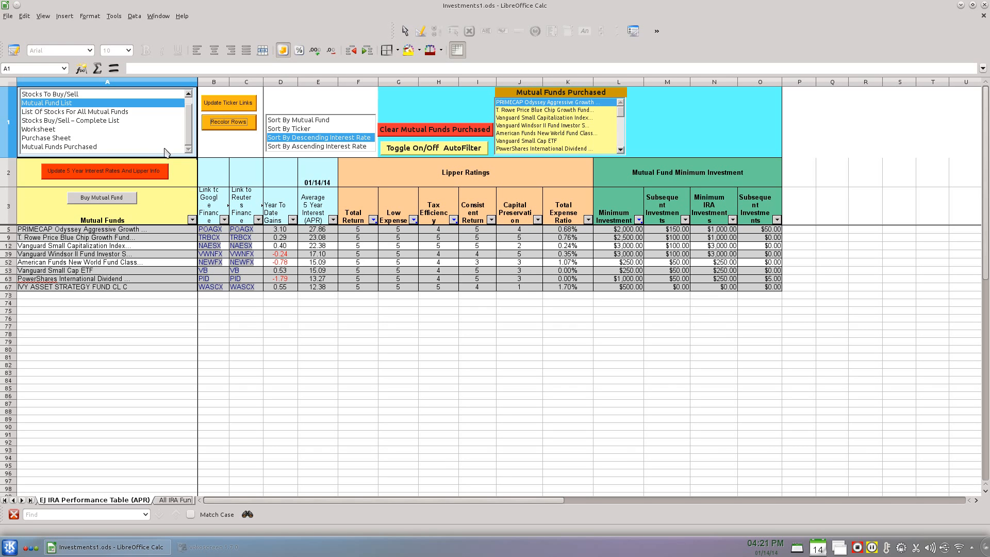
click(451, 149)
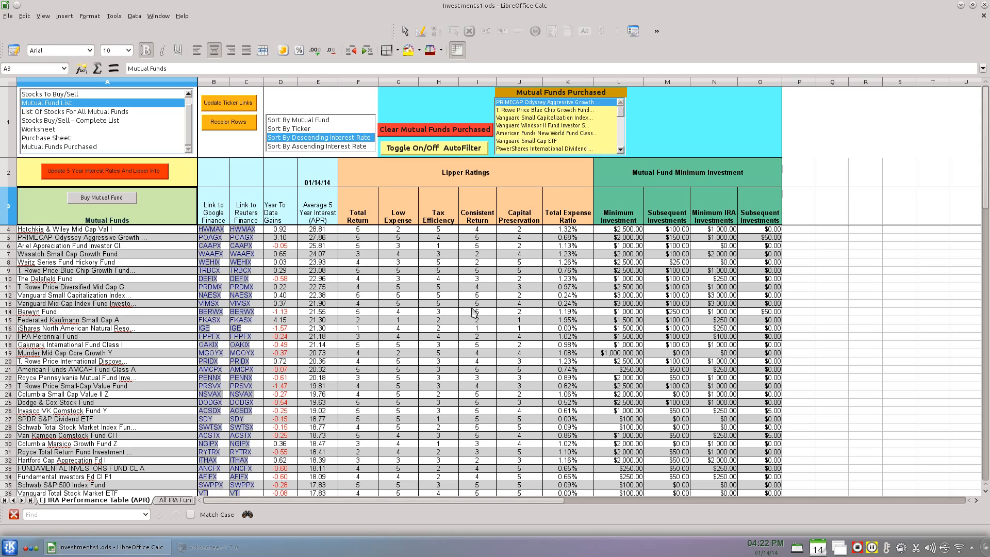
Look through the unfiltered fund list and inspect the minimum investment of Munder Mid Cap Core Growth Y in cell L19.
scroll(472, 312, down, 2)
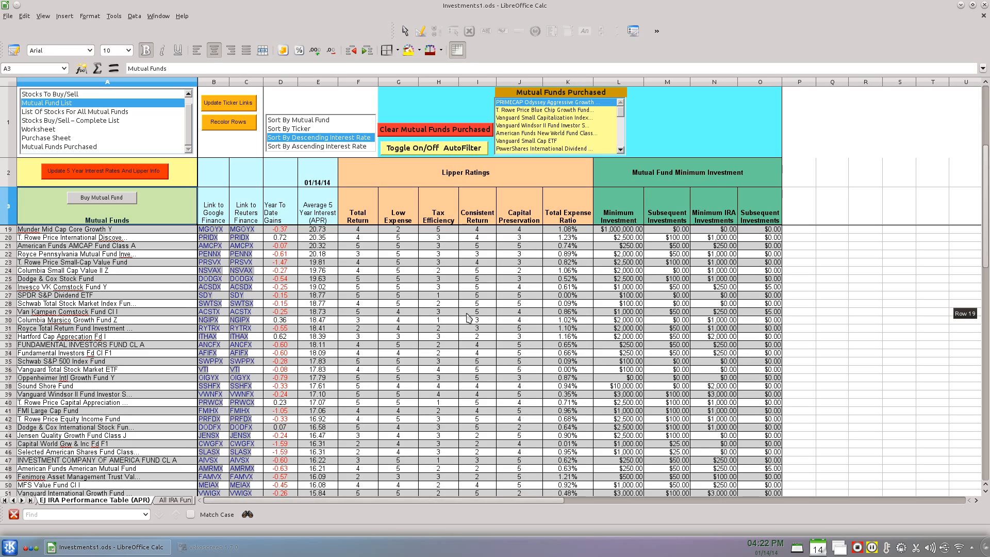
scroll(467, 317, up, 1)
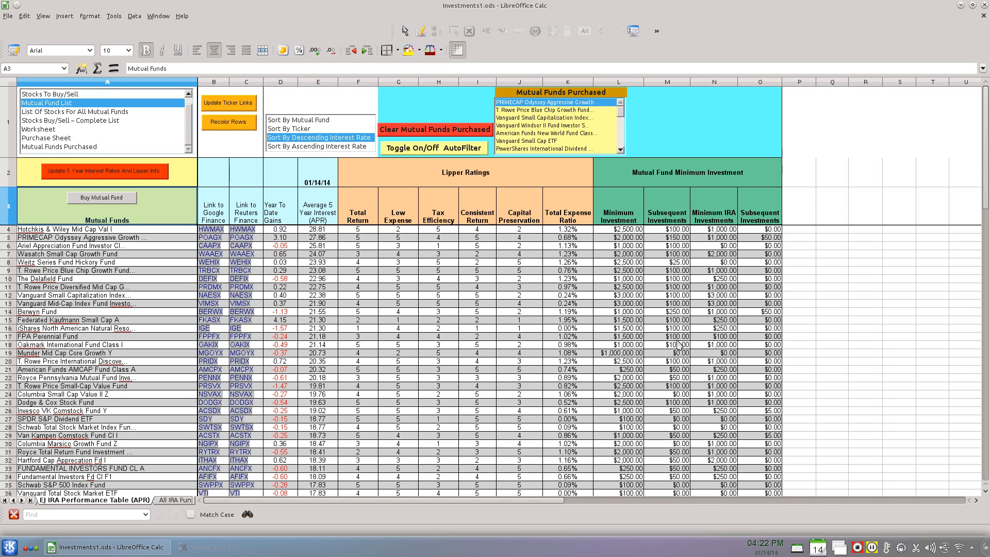
click(607, 354)
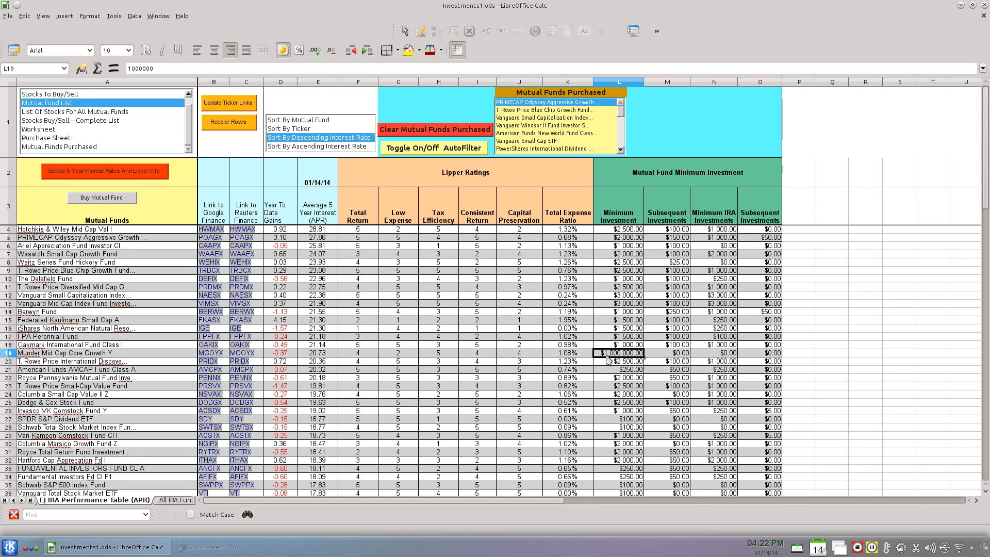
Compare the regular minimum investment of Munder Mid Cap Core Growth Y with its minimum IRA investment in row 19.
key(Tab)
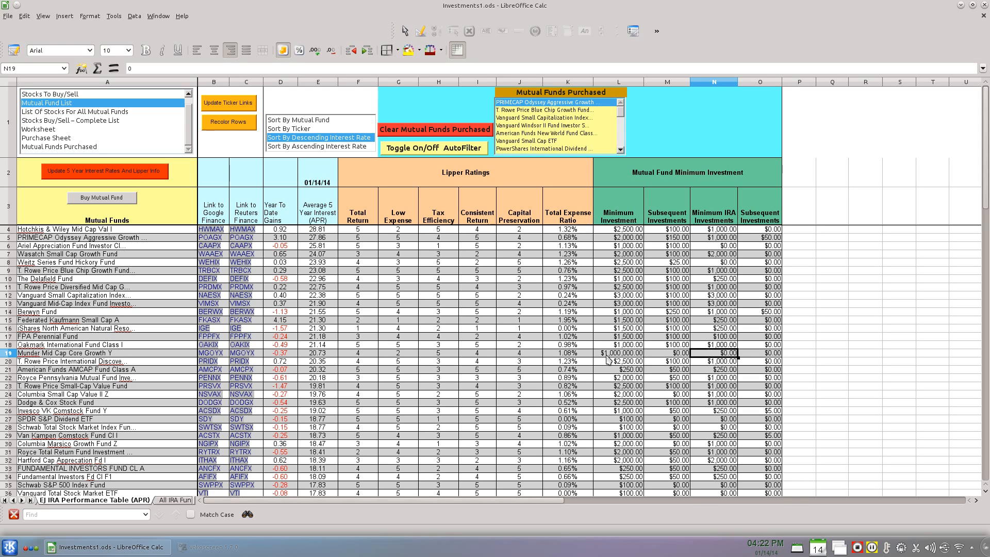
key(Left)
key(Left)
key(Right)
key(Right)
key(Left)
key(Left)
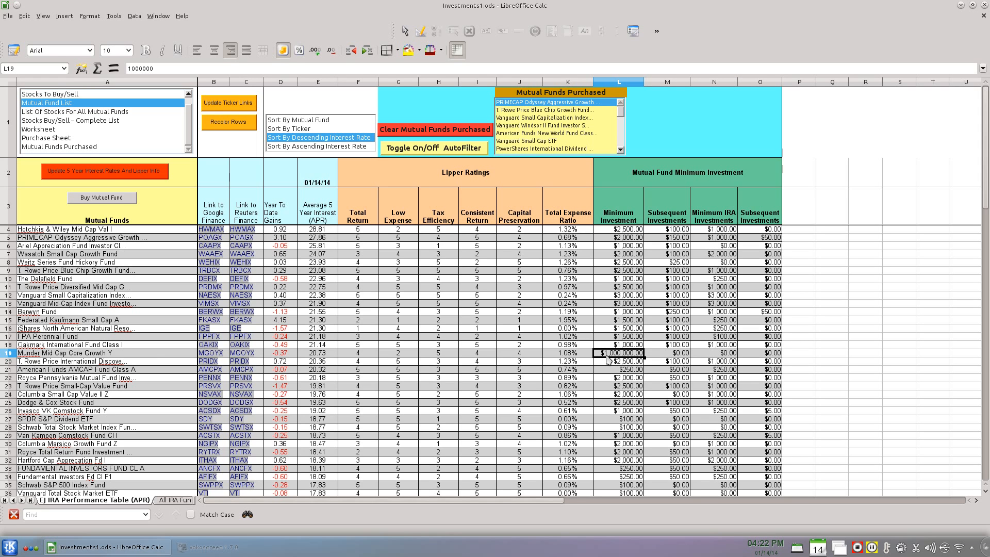
Review the Minimum Investment values in column L between rows 11 and 25, finishing at Vanguard Small Capitalization Index.
key(Up)
key(Up)
key(Up)
key(Up)
key(Up)
key(Up)
key(Up)
key(Up)
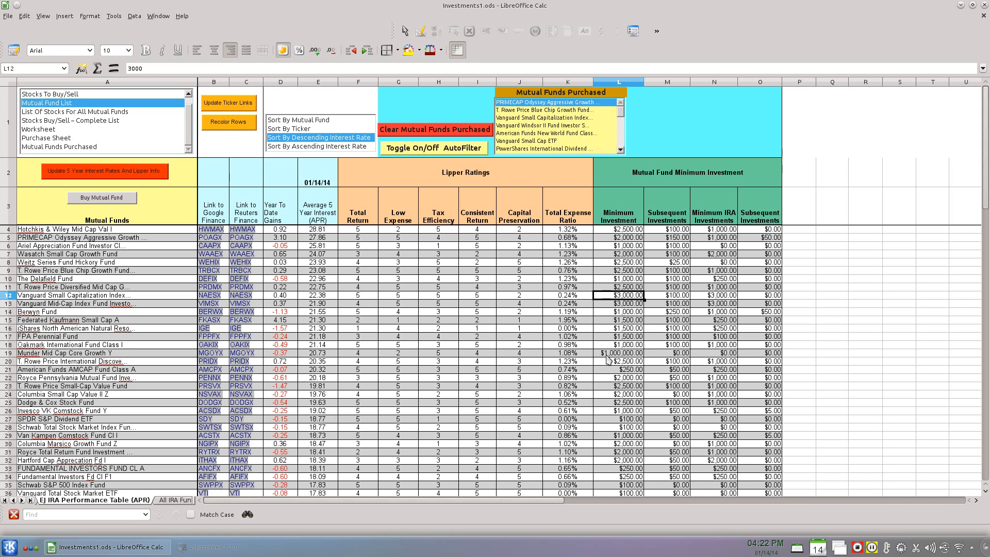
key(Down)
key(Down)
key(Down)
key(Down)
key(Down)
key(Down)
key(Down)
key(Down)
key(Down)
key(Down)
key(Down)
key(Down)
key(Down)
key(Down)
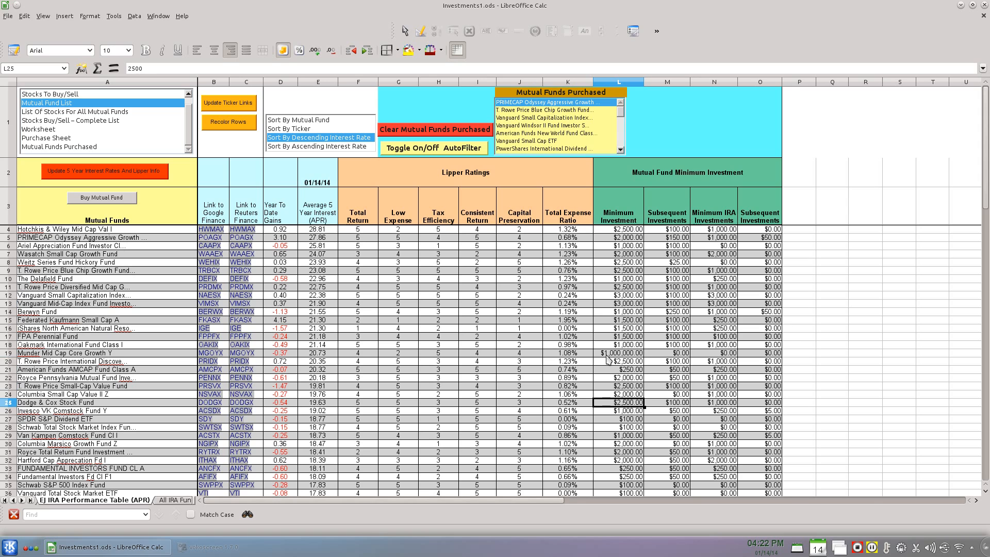
key(Up)
key(Up)
key(Up)
key(Up)
key(Up)
key(Up)
key(Up)
key(Up)
key(Up)
key(Up)
key(Up)
key(Up)
key(Up)
key(Up)
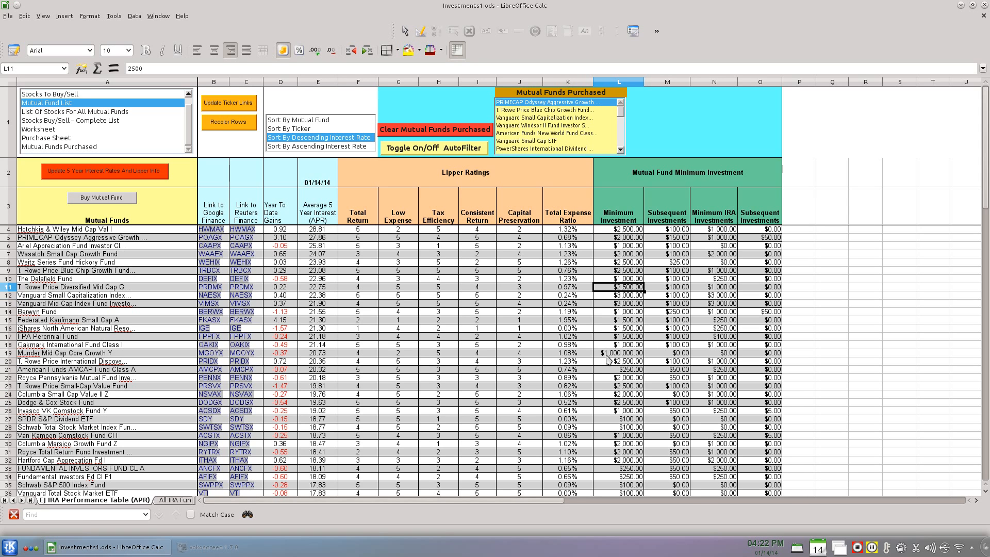
key(Down)
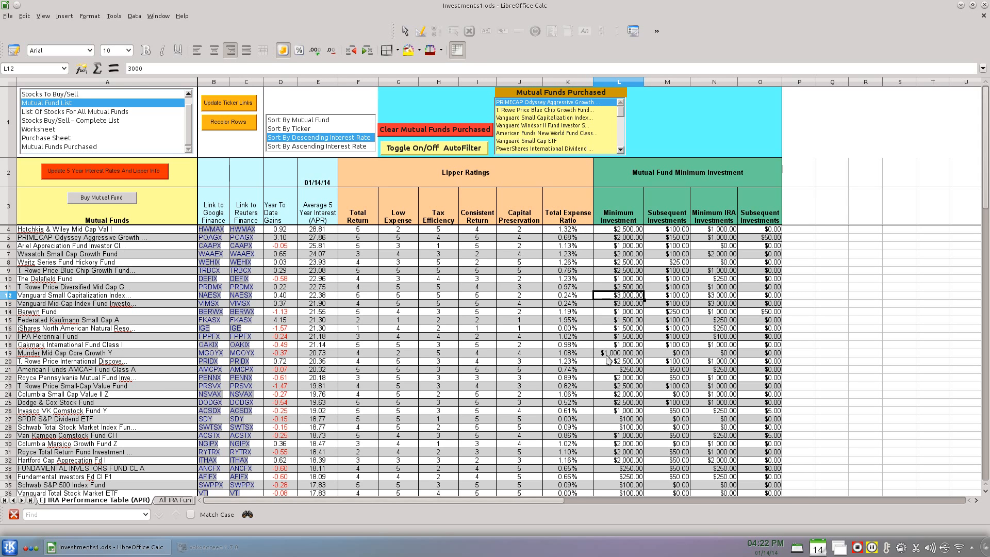
Check the regular, subsequent and IRA minimums of Vanguard Small Capitalization Index and T. Rowe Price Blue Chip Growth Fund.
key(Right)
key(Right)
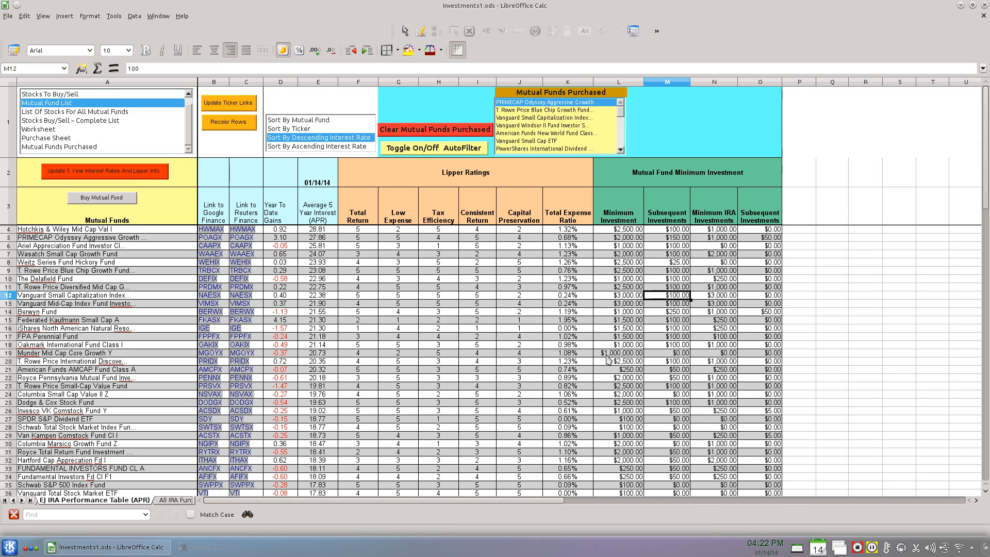
key(Left)
key(Left)
key(Up)
key(Up)
key(Up)
key(Right)
key(Right)
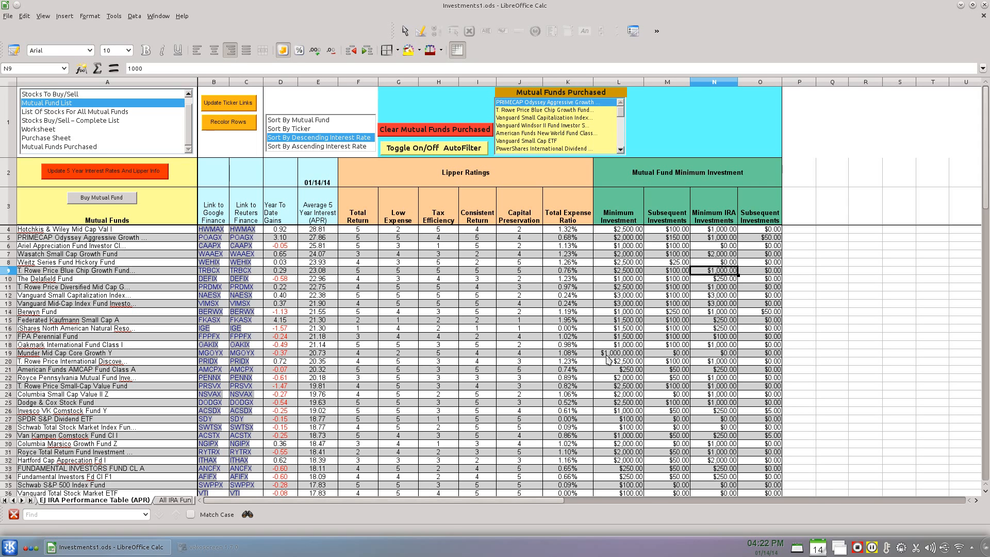
key(Left)
key(Left)
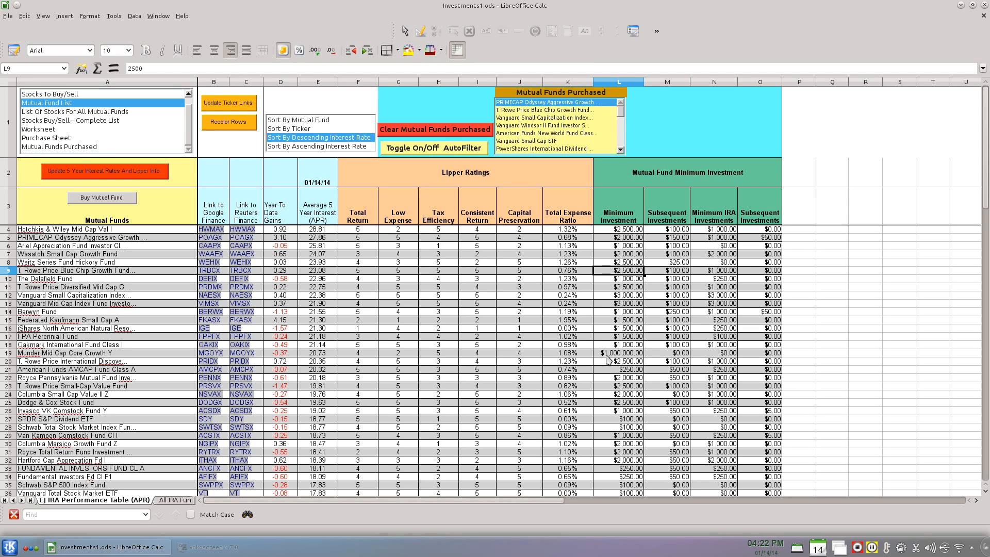
Examine the Minimum Investment column from the first fund in row 4 down to T. Rowe Price Equity Income Fund in row 42.
key(Up)
key(Up)
key(Up)
key(Up)
key(Up)
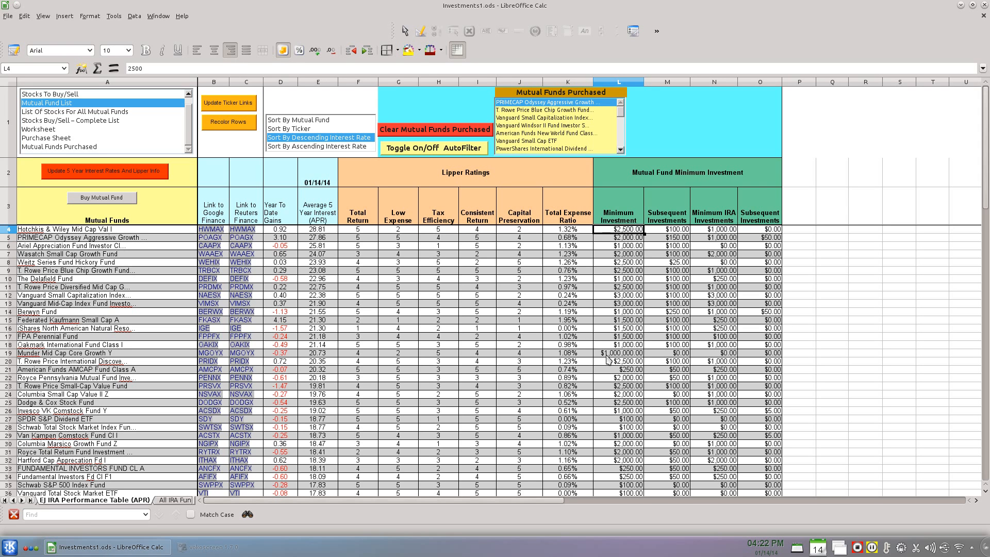
key(Down)
key(Down)
key(Down)
key(Down)
key(Down)
key(Down)
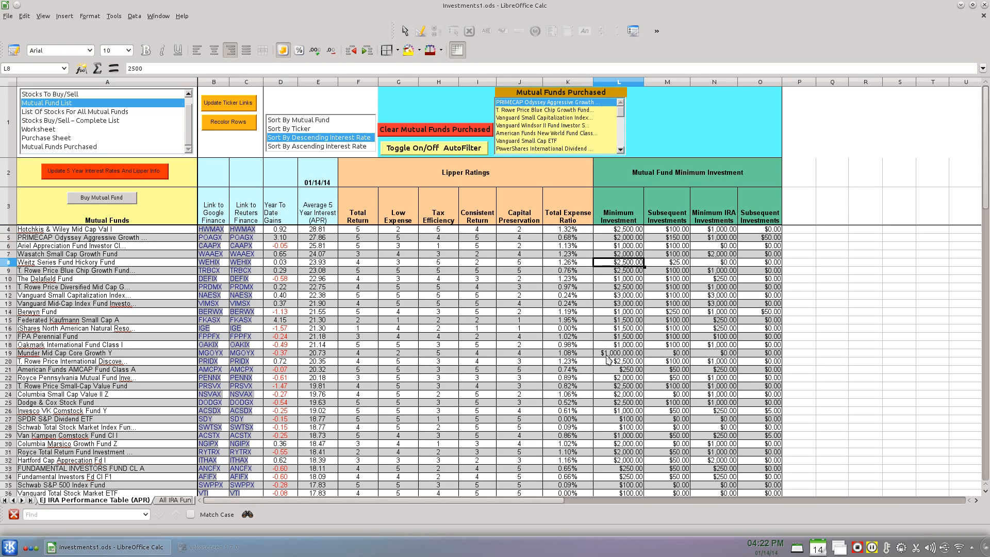
key(Down)
key(Down)
key(Down)
key(Down)
key(Down)
key(Down)
key(Down)
key(Down)
key(Down)
key(Down)
key(Down)
key(Down)
key(Down)
key(Down)
key(Down)
key(Down)
key(Down)
key(Down)
key(Down)
key(Down)
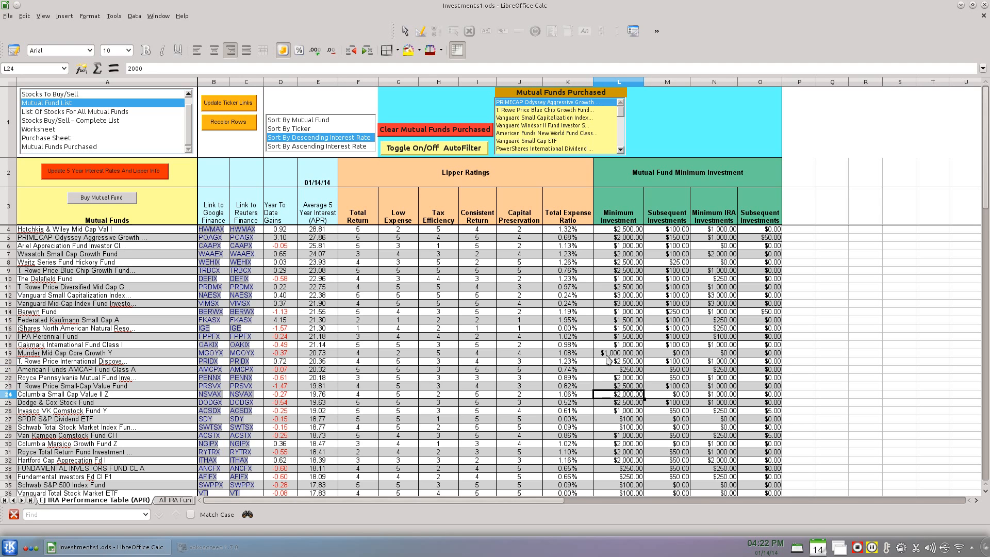
key(Down)
key(Down)
key(Down)
key(Down)
key(Down)
key(Down)
key(Down)
key(Down)
key(Down)
key(Down)
key(Down)
key(Down)
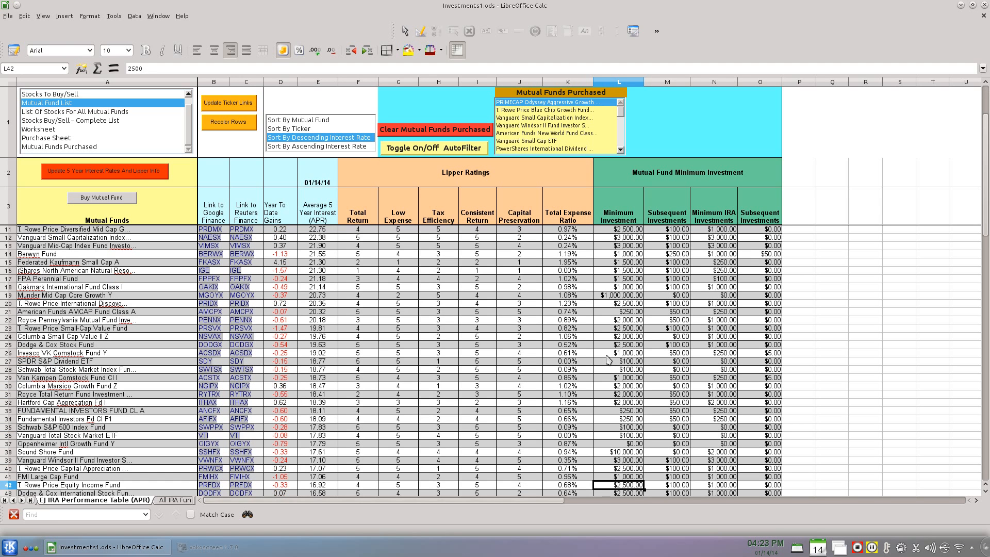
Compare Sound Shore Fund's regular minimum investment with its minimum IRA investment in row 38.
key(Up)
key(Up)
key(Up)
key(Up)
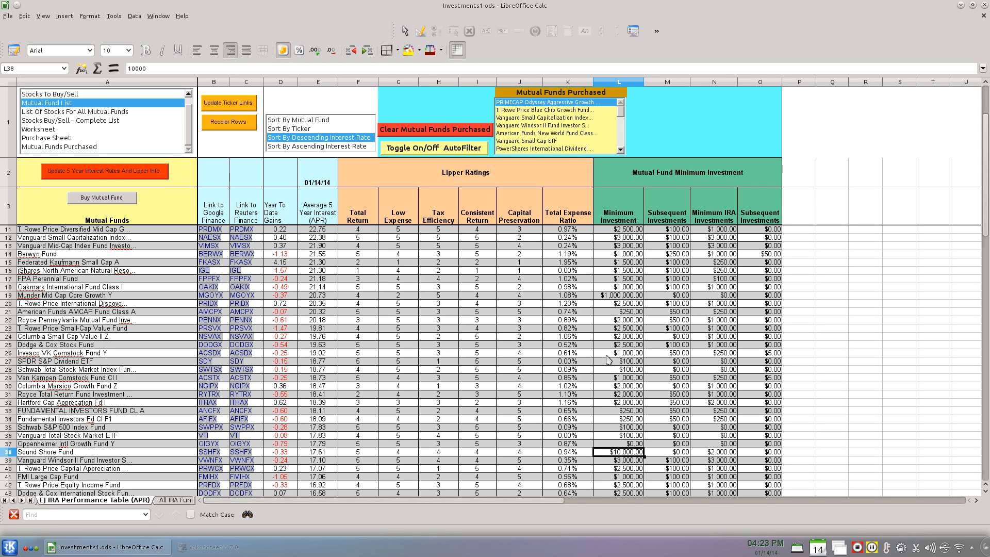
key(Right)
key(Right)
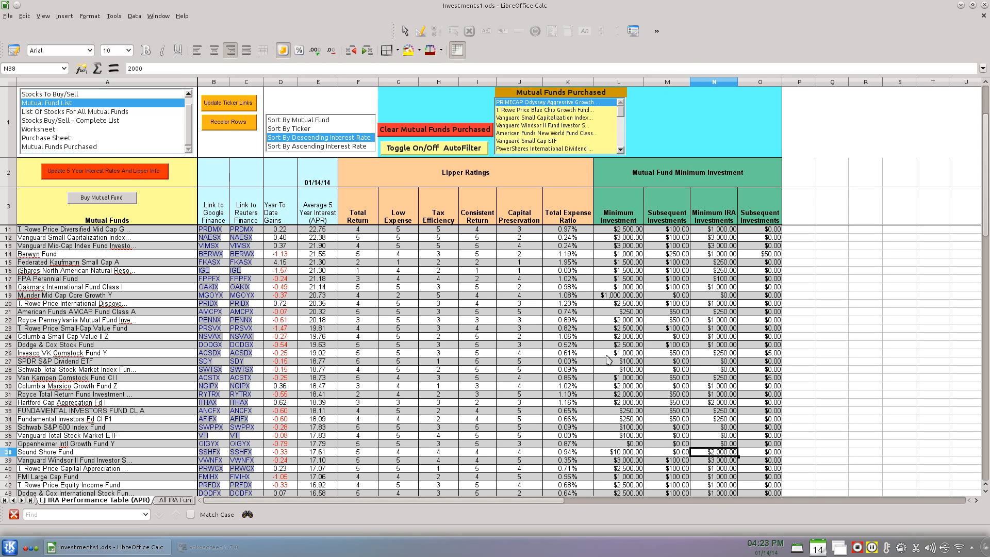
key(Left)
key(Left)
Go back up the Minimum Investment column to the PRIMECAP Odyssey Aggressive Growth entry in cell L5.
key(Up)
key(Up)
key(Up)
key(Up)
key(Up)
key(Up)
key(Up)
key(Up)
key(Up)
key(Up)
key(Up)
key(Up)
key(Up)
key(Up)
key(Up)
key(Up)
key(Up)
key(Up)
key(Up)
key(Up)
key(Up)
key(Up)
key(Up)
key(Up)
key(Up)
key(Up)
key(Up)
key(Up)
key(Up)
key(Up)
key(Up)
key(Up)
key(Up)
key(Up)
key(Up)
key(Down)
key(Down)
key(Down)
key(Down)
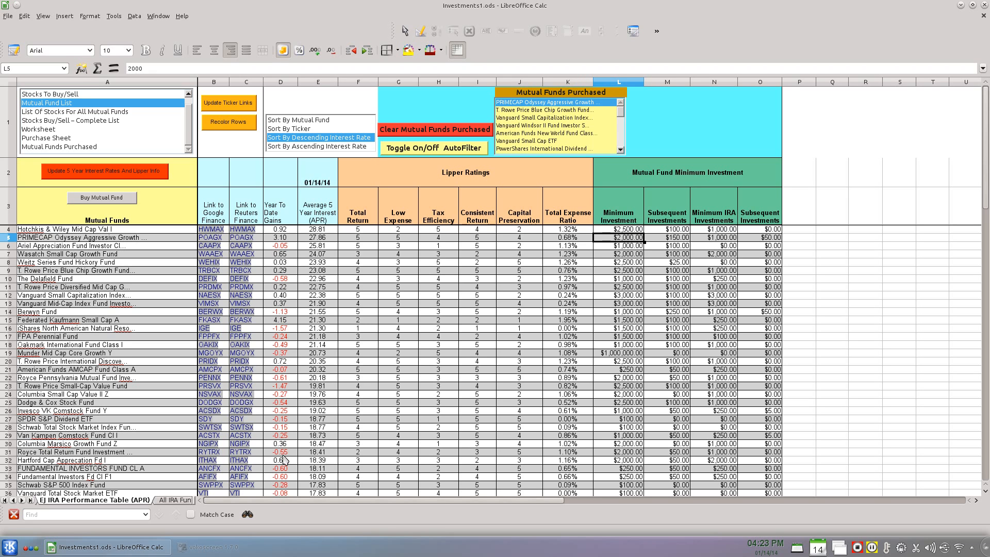
Save the Investments1.ods workbook and switch to the vokoscreen window.
key(ctrl+s)
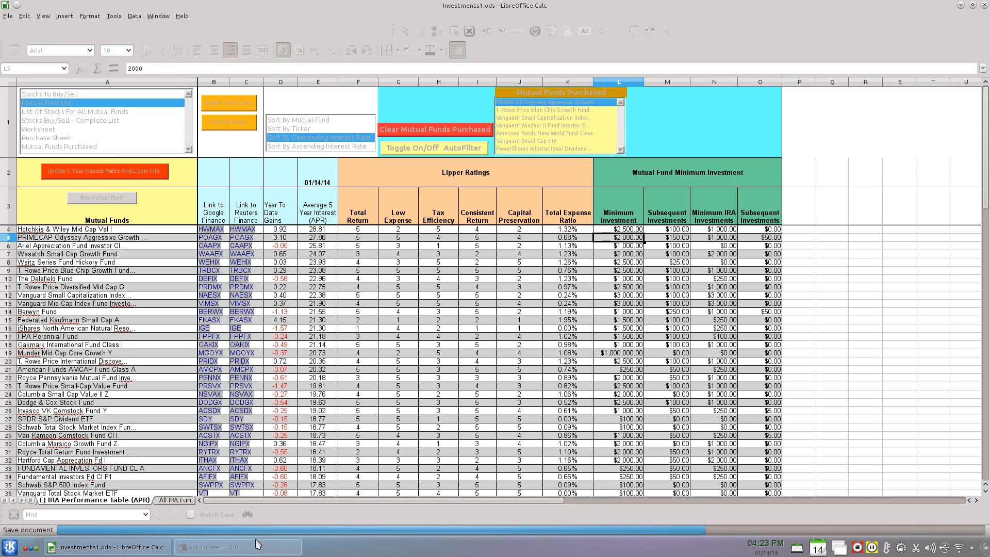
click(216, 547)
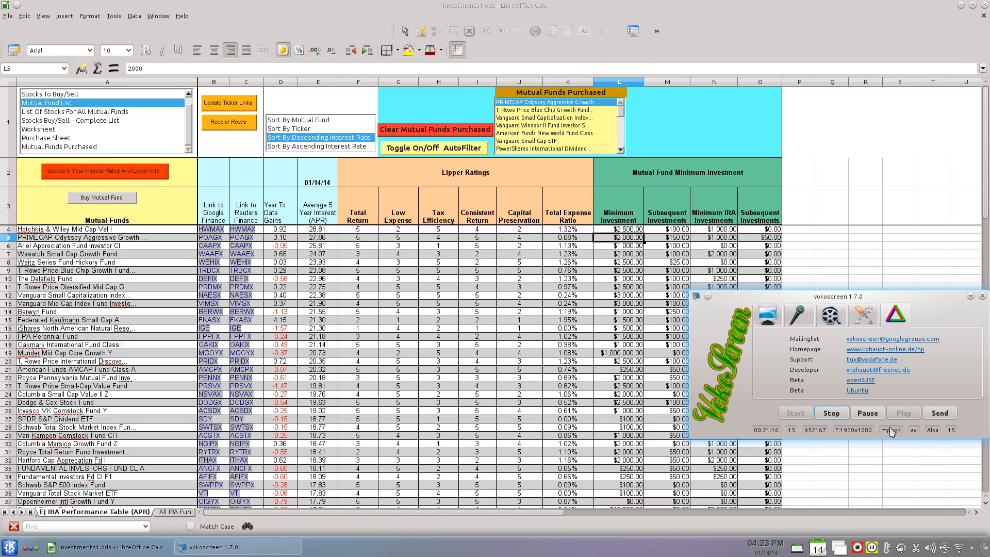